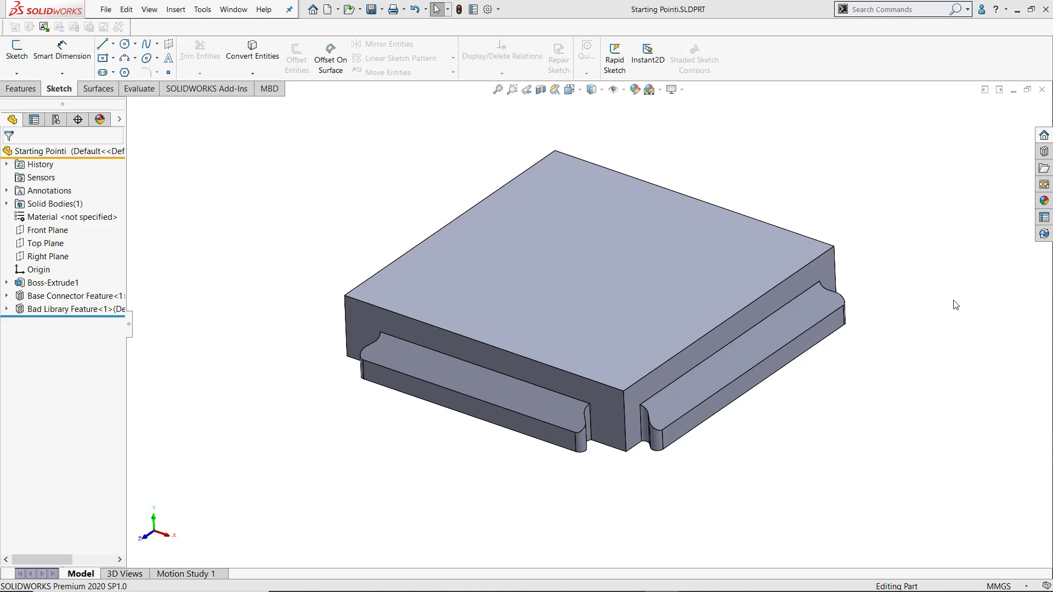
Roll the part back to just after Boss-Extrude1, leaving the plain block
{"action": "left_click", "coordinate": [82, 296]}
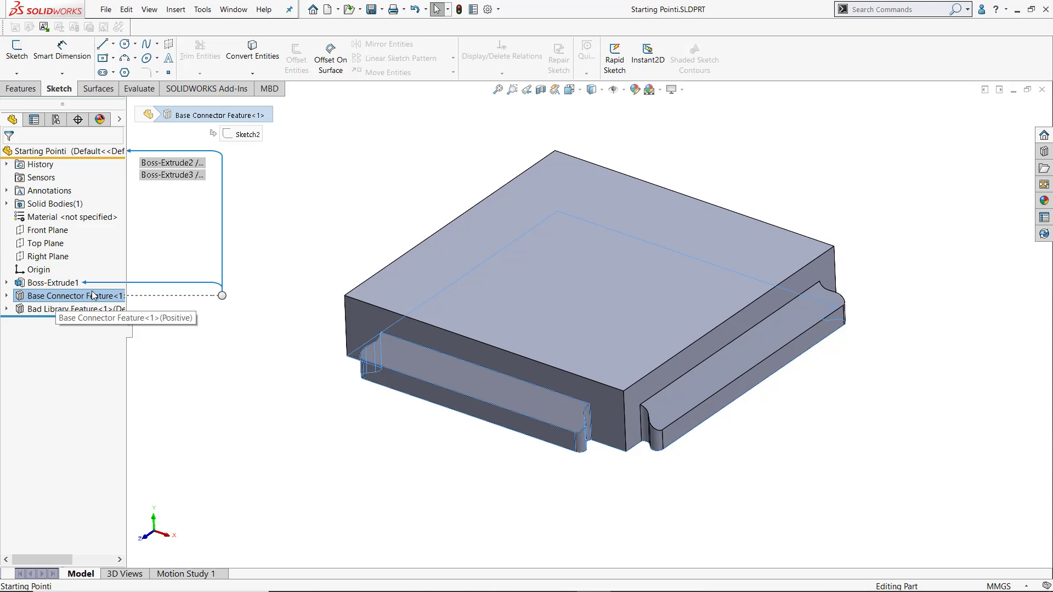
{"action": "left_click", "coordinate": [315, 238]}
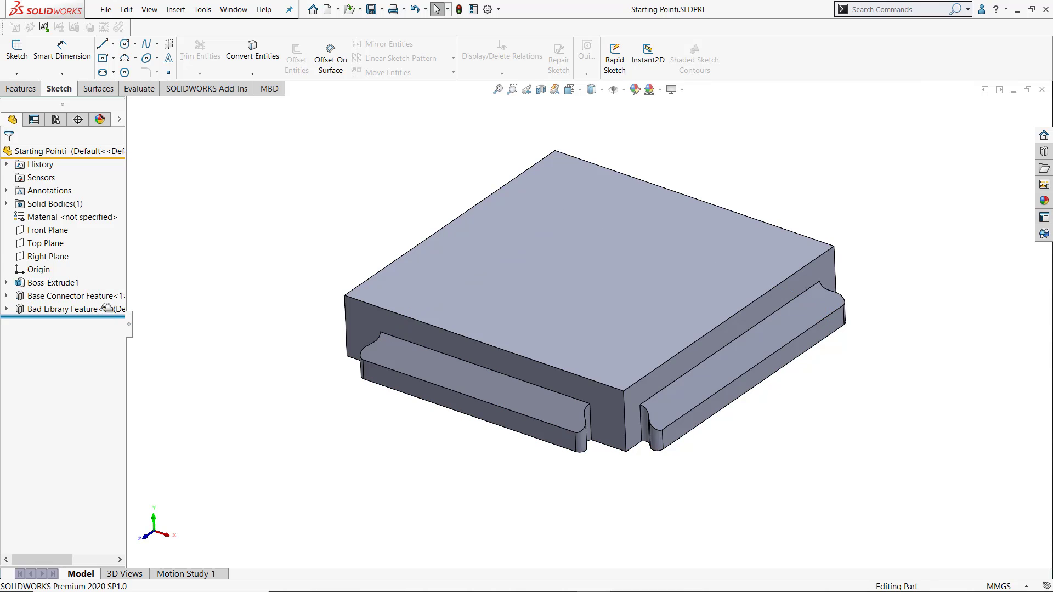
{"action": "left_click_drag", "start_coordinate": [108, 315], "coordinate": [106, 292]}
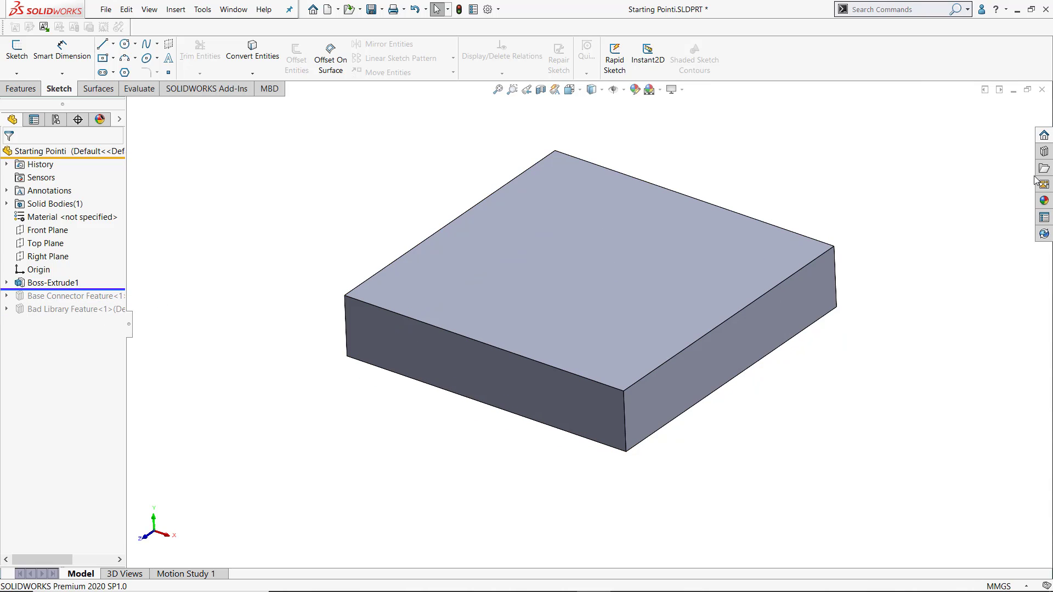
Drop the Base Connector onto the front face, Positive configuration, referenced to the bottom edge
{"action": "left_click", "coordinate": [1044, 153]}
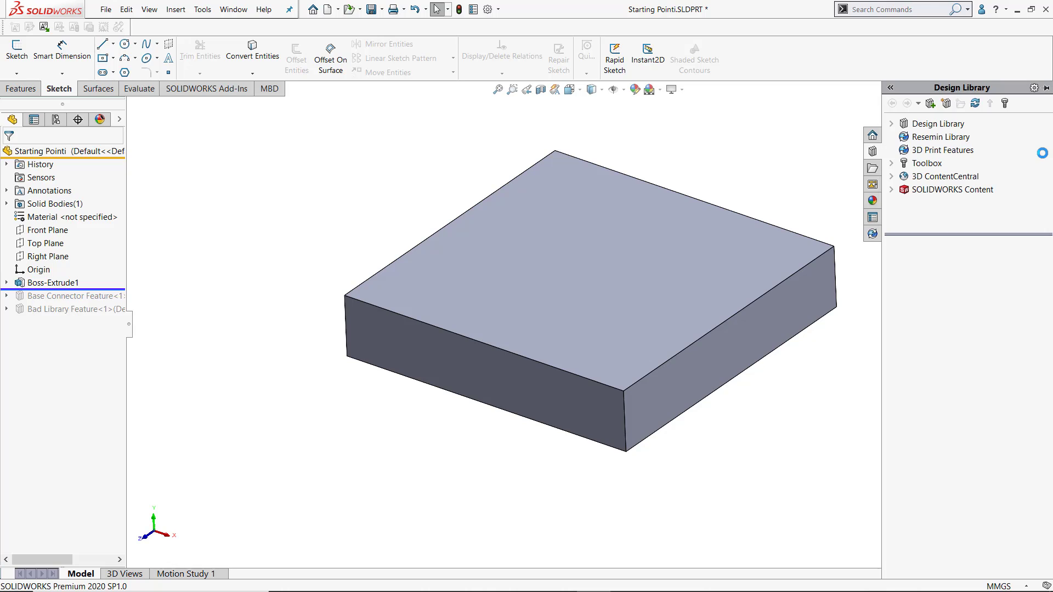
{"action": "left_click", "coordinate": [946, 151]}
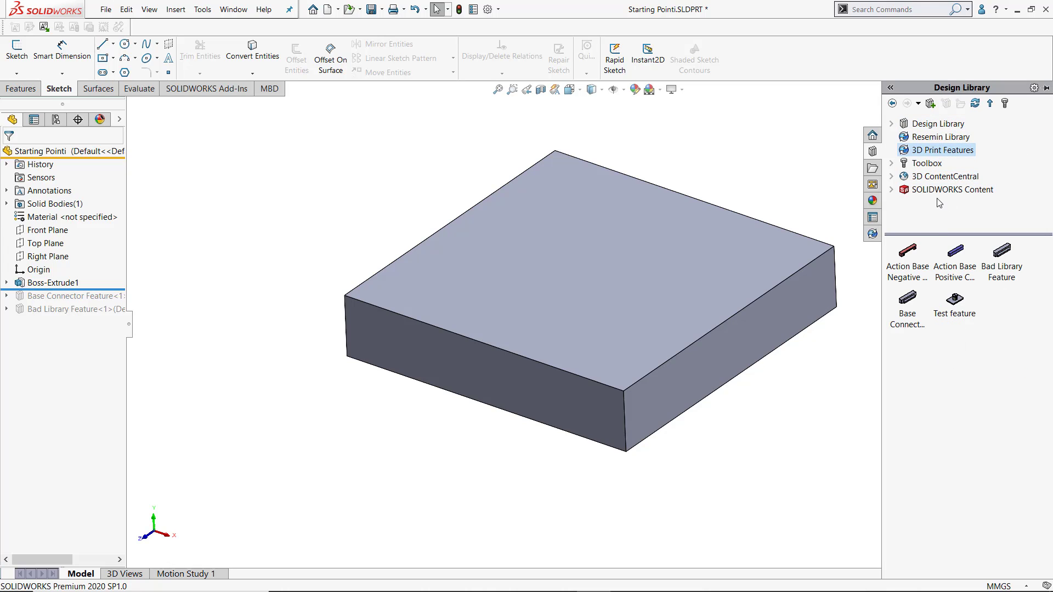
{"action": "left_click_drag", "start_coordinate": [908, 303], "coordinate": [489, 379]}
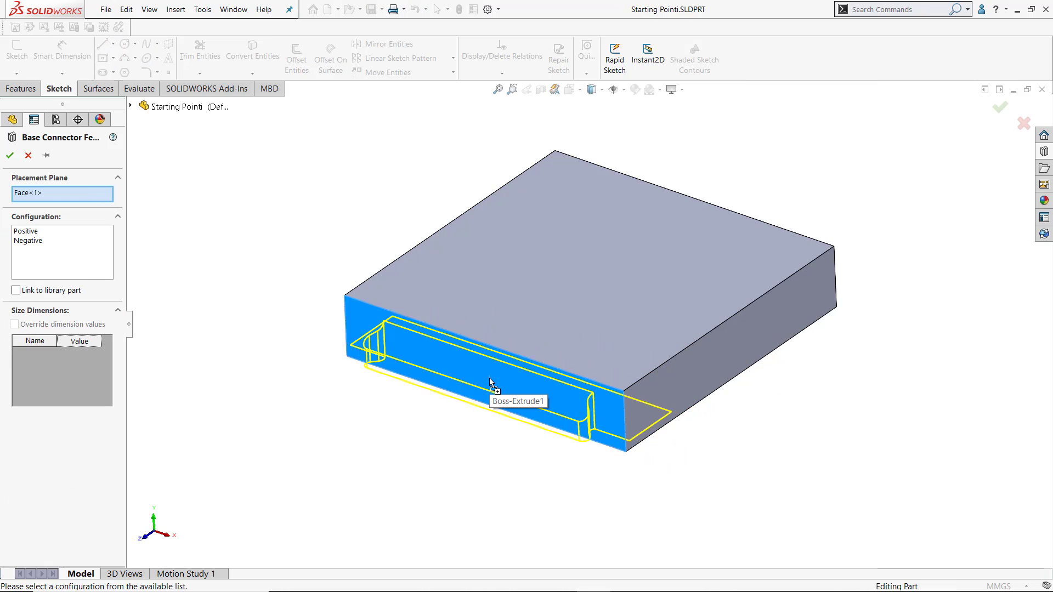
{"action": "left_click", "coordinate": [19, 231]}
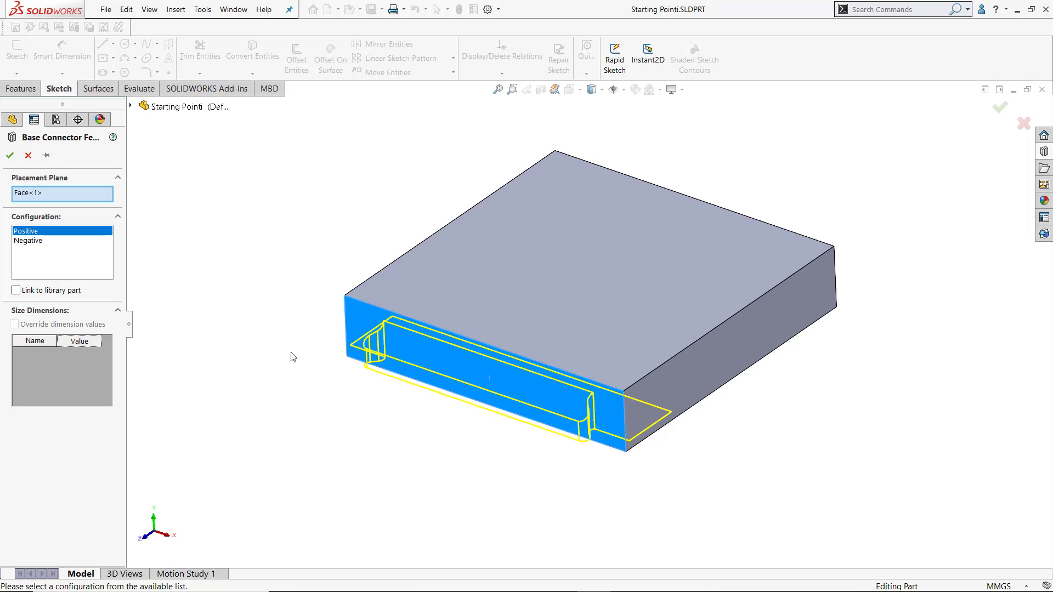
{"action": "left_click", "coordinate": [493, 409]}
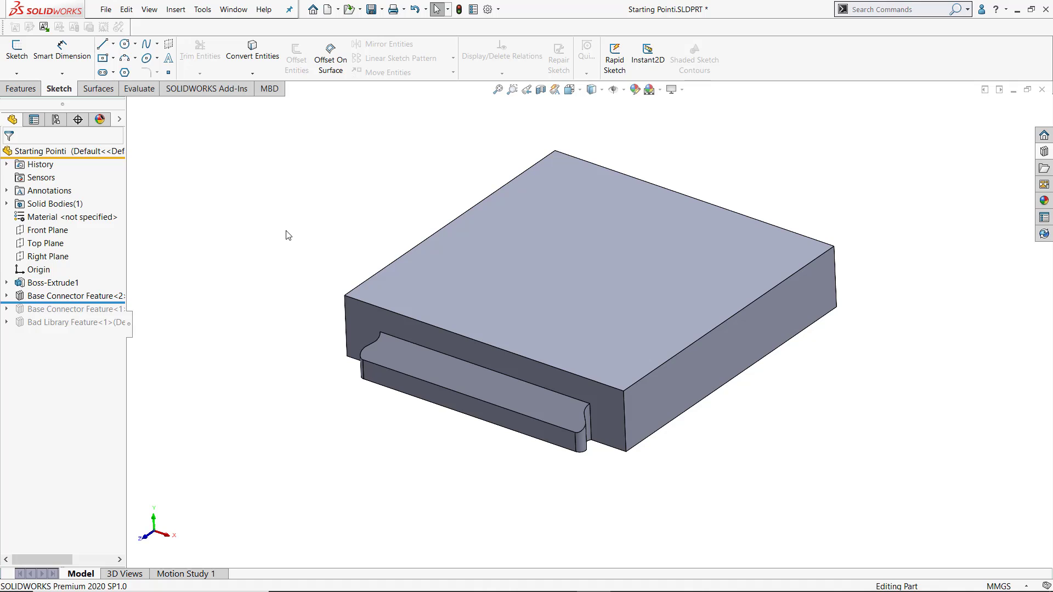
Drag Bad Library Feature from 3D Print Features onto the block's side face, Face<1>
{"action": "left_click", "coordinate": [1045, 152]}
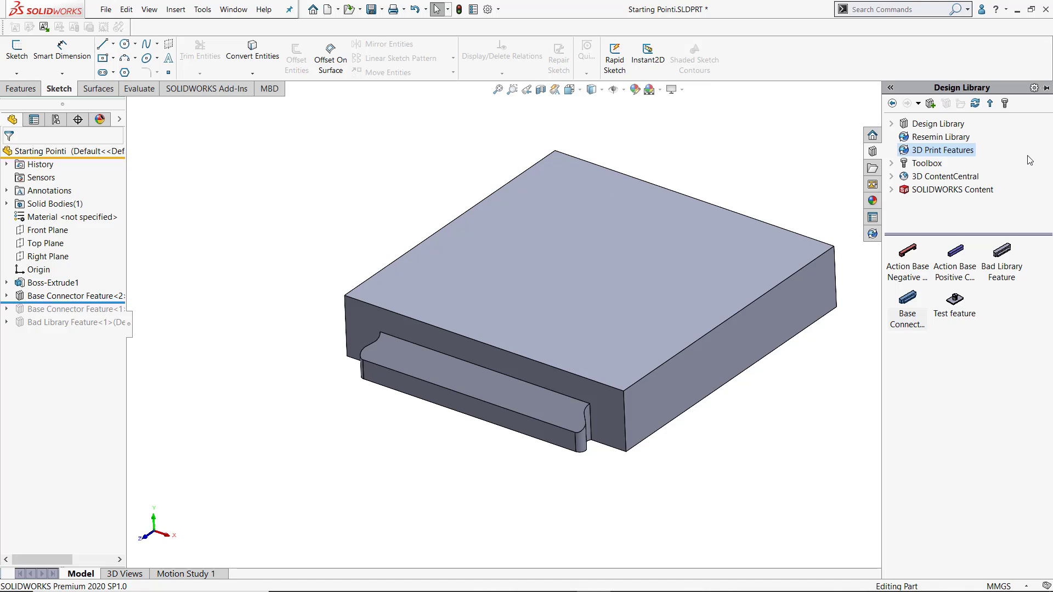
{"action": "left_click", "coordinate": [1010, 251]}
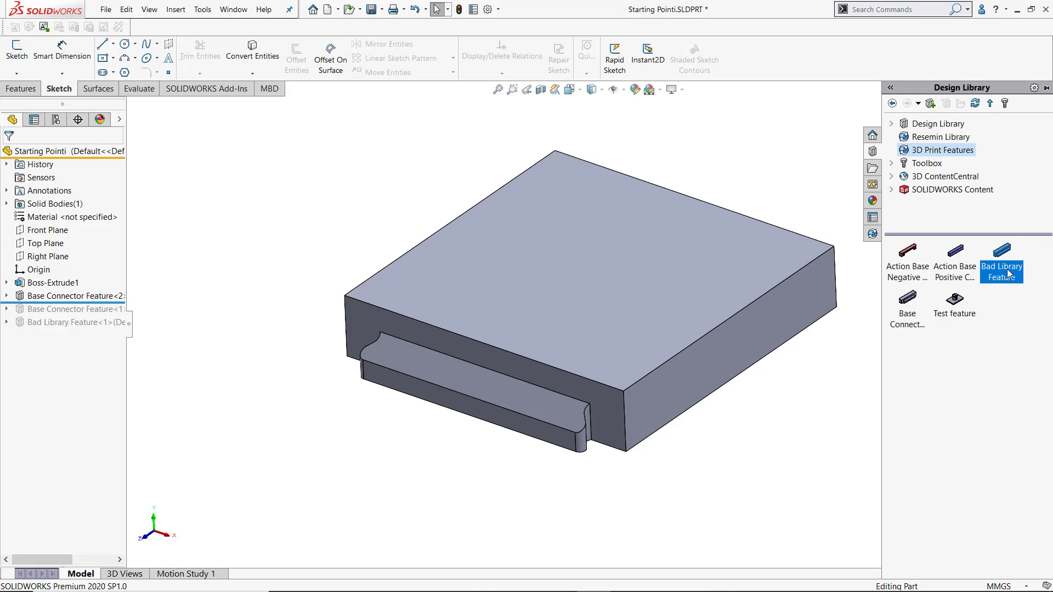
{"action": "mouse_move", "coordinate": [1011, 252]}
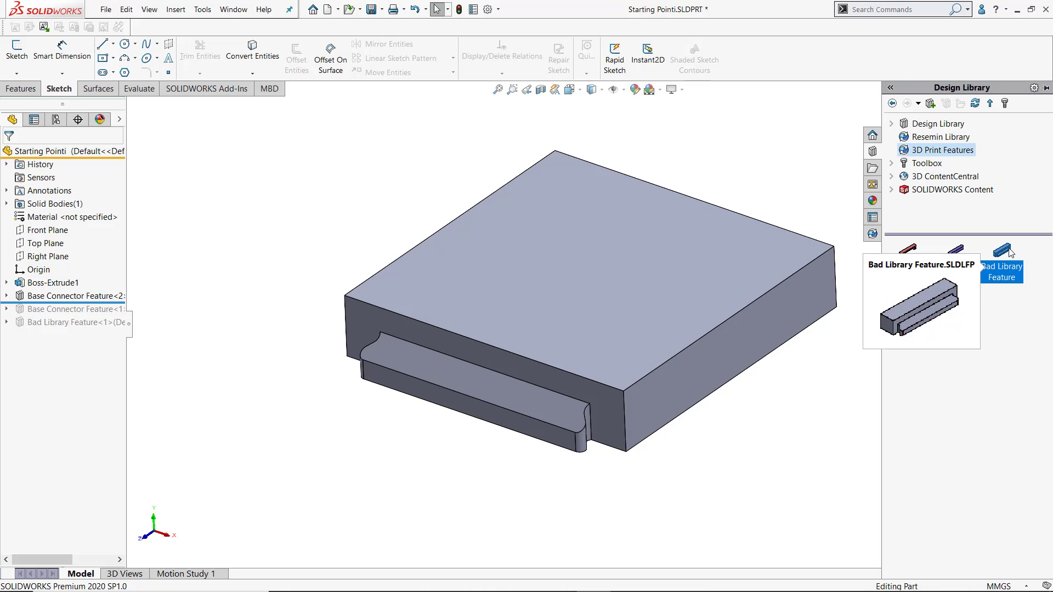
{"action": "left_click_drag", "start_coordinate": [1011, 252], "coordinate": [735, 343]}
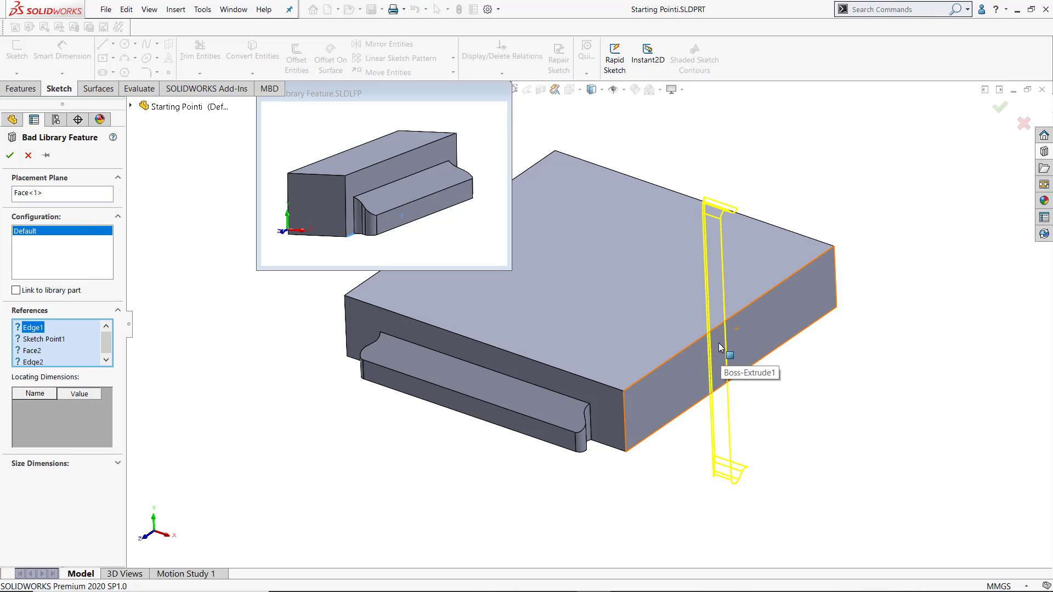
{"action": "right_click", "coordinate": [52, 199]}
{"action": "left_click", "coordinate": [54, 273]}
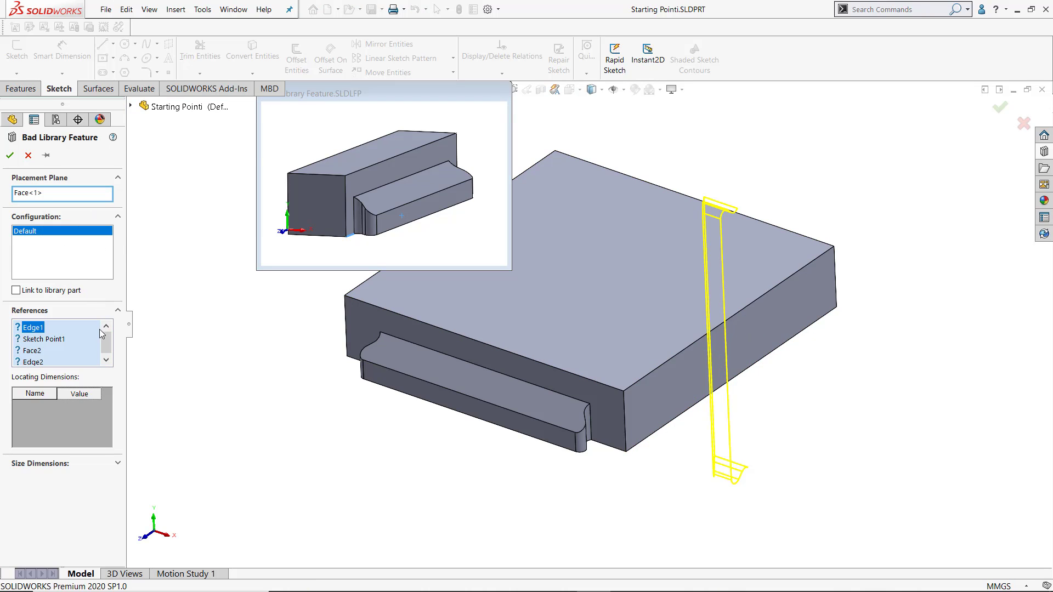
{"action": "left_click_drag", "start_coordinate": [103, 338], "coordinate": [106, 348]}
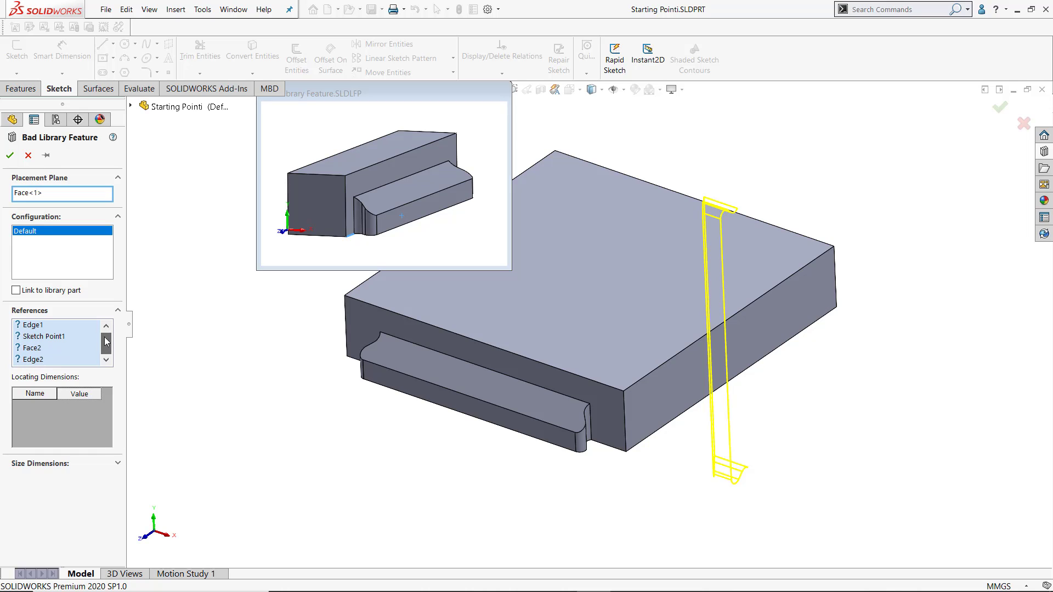
Replace the placement plane with the block's bottom face and assign the first edge reference
{"action": "right_click", "coordinate": [31, 193]}
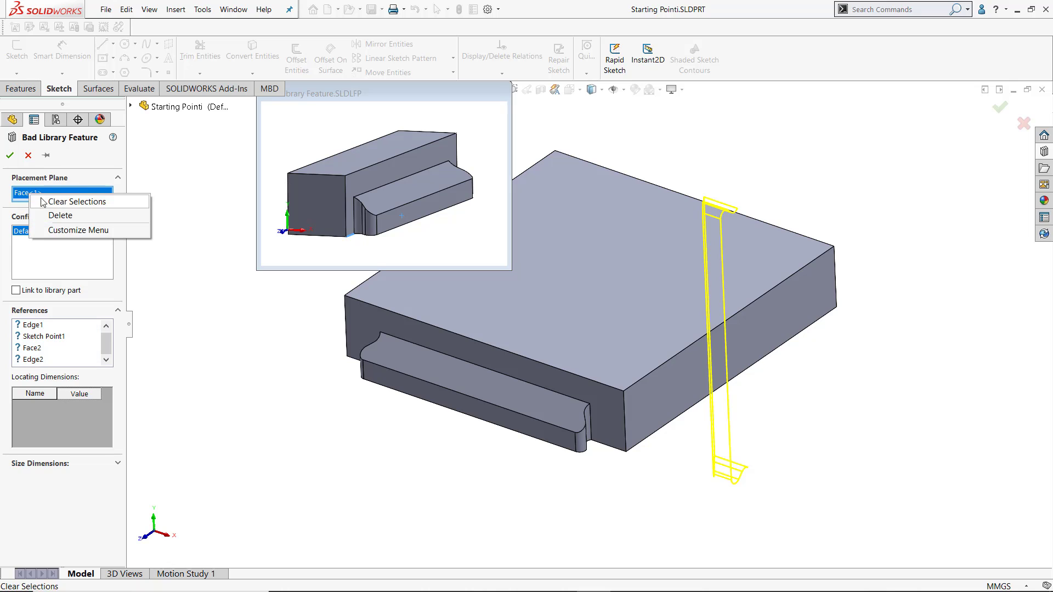
{"action": "left_click", "coordinate": [58, 207]}
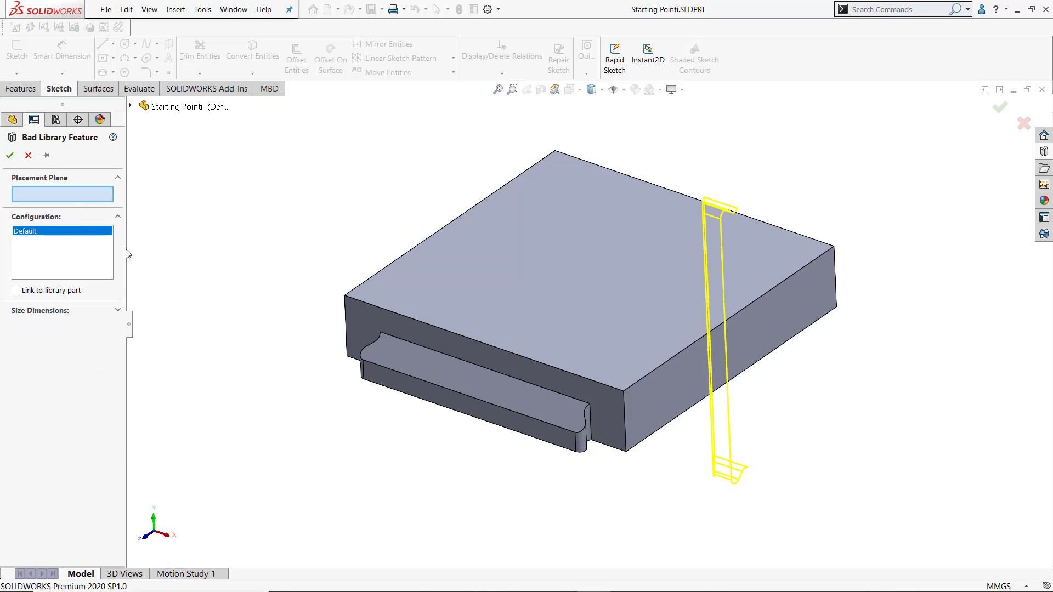
{"action": "middle_click_drag", "start_coordinate": [697, 359], "coordinate": [586, 251]}
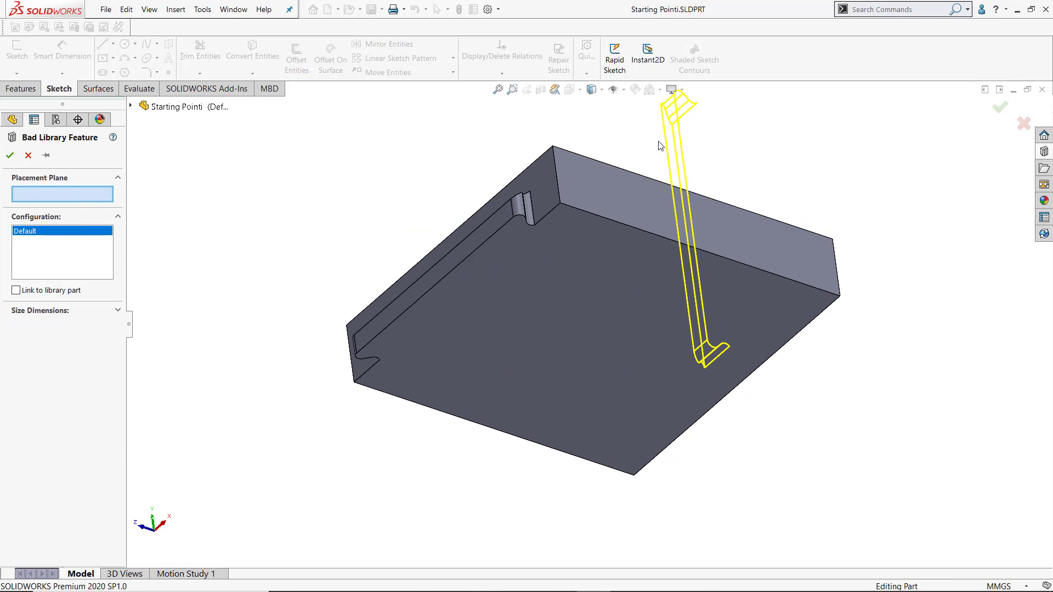
{"action": "left_click", "coordinate": [585, 251]}
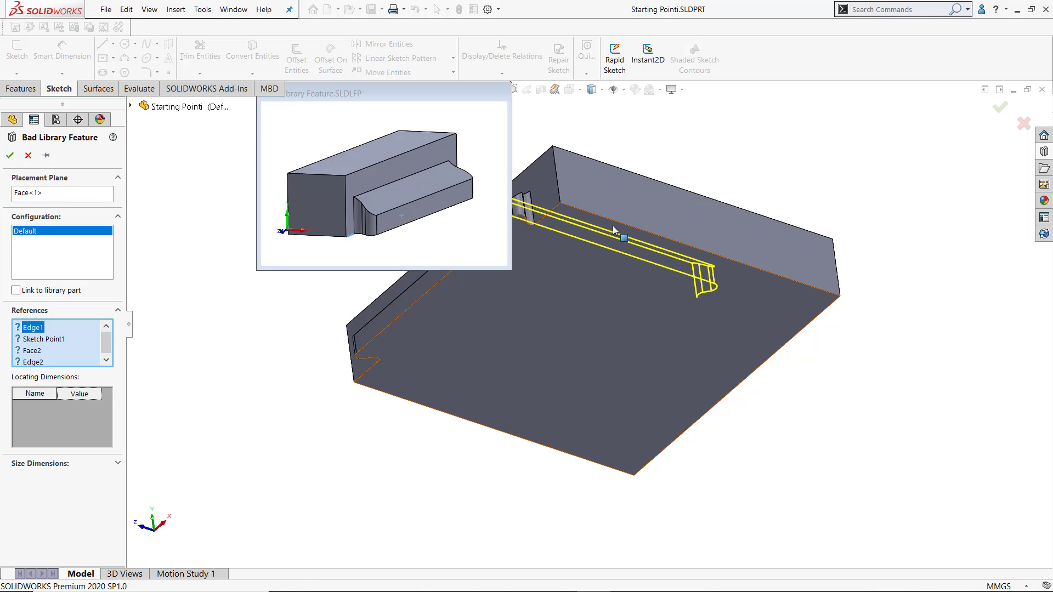
{"action": "left_click", "coordinate": [620, 222]}
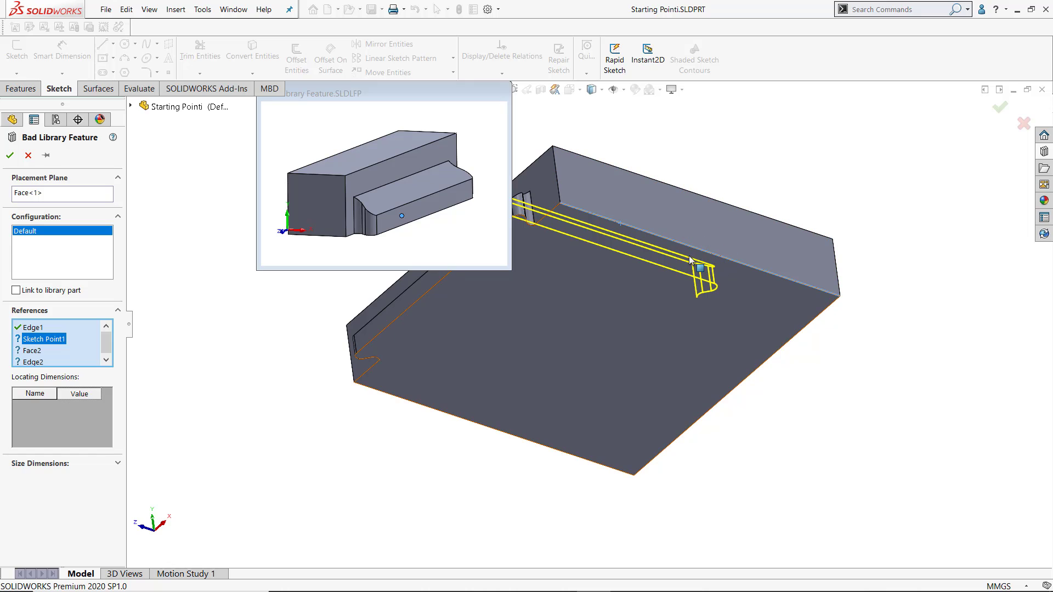
Show Sketch1 under Boss-Extrude1 and assign Sketch Point1 on the model
{"action": "left_click", "coordinate": [131, 106]}
{"action": "left_click", "coordinate": [143, 238]}
{"action": "right_click", "coordinate": [168, 252]}
{"action": "left_click", "coordinate": [186, 272]}
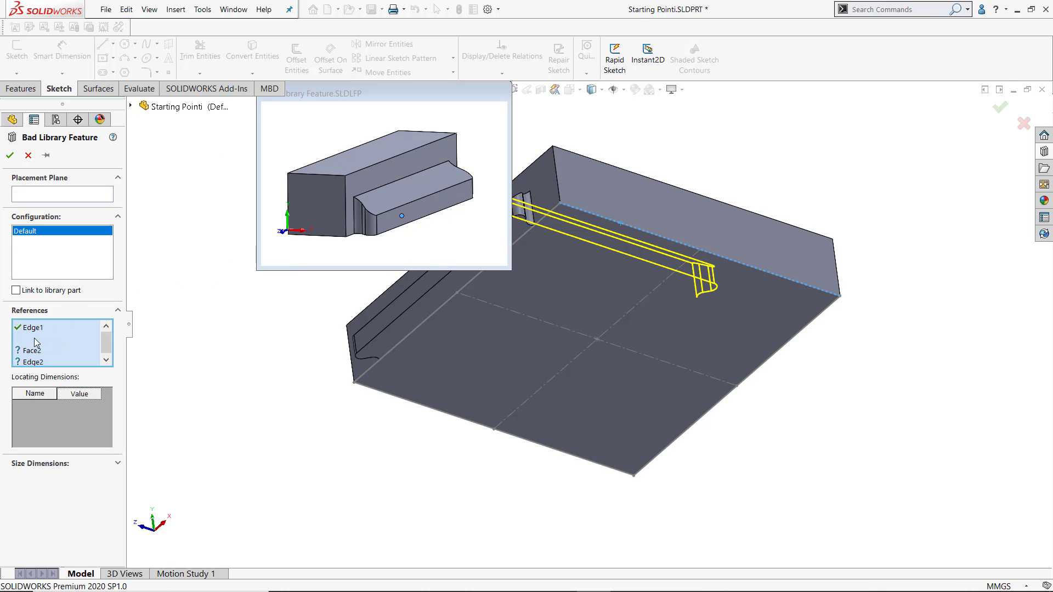
{"action": "left_click", "coordinate": [44, 339]}
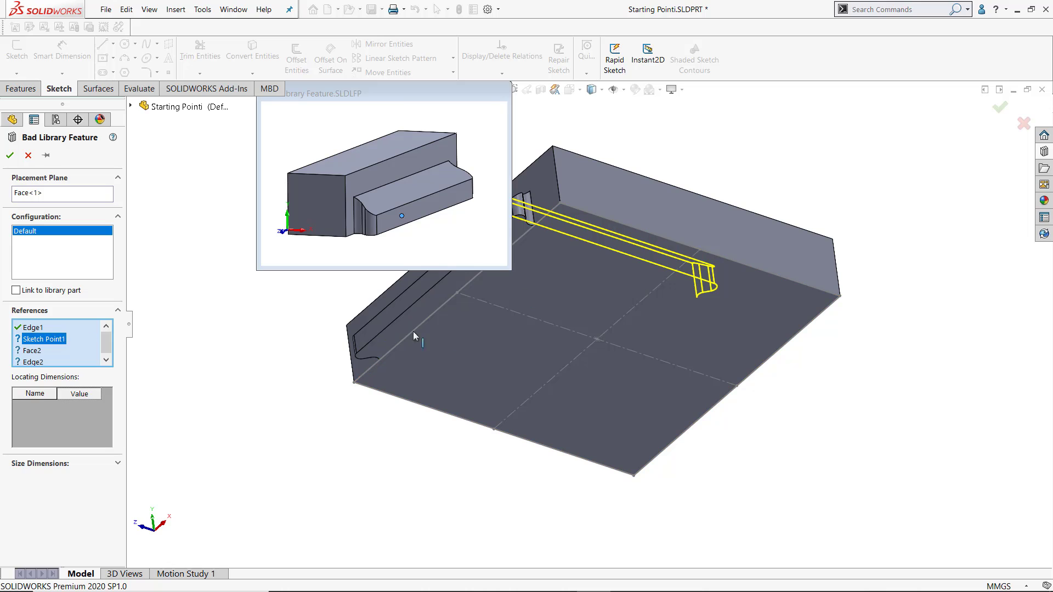
{"action": "left_click", "coordinate": [699, 251]}
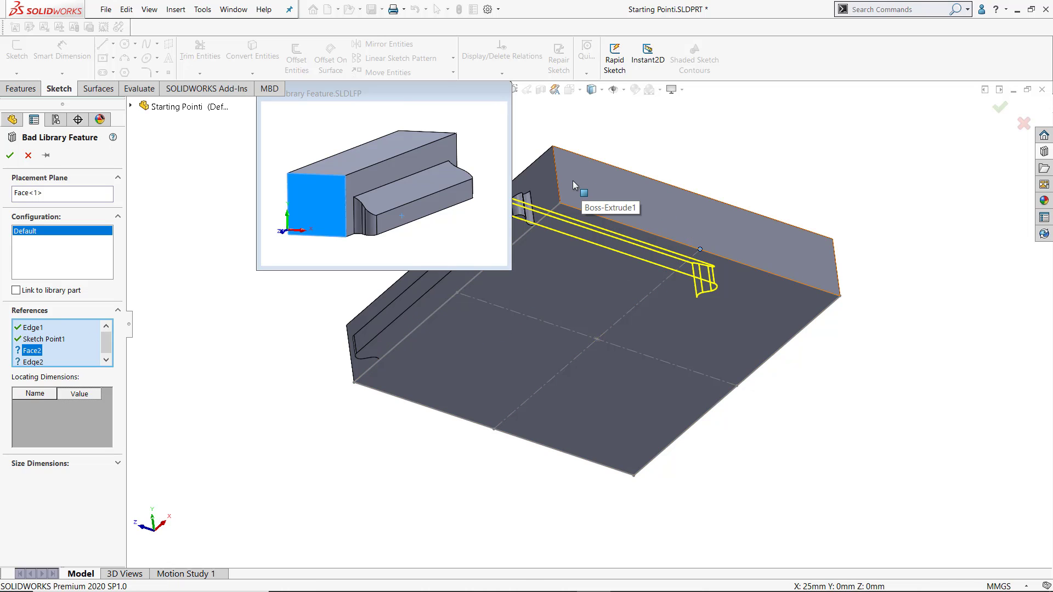
Assign the wall face as Face2 and its edge as Edge2, back in isometric view
{"action": "middle_click_drag", "start_coordinate": [565, 156], "coordinate": [591, 235]}
{"action": "left_click", "coordinate": [592, 235]}
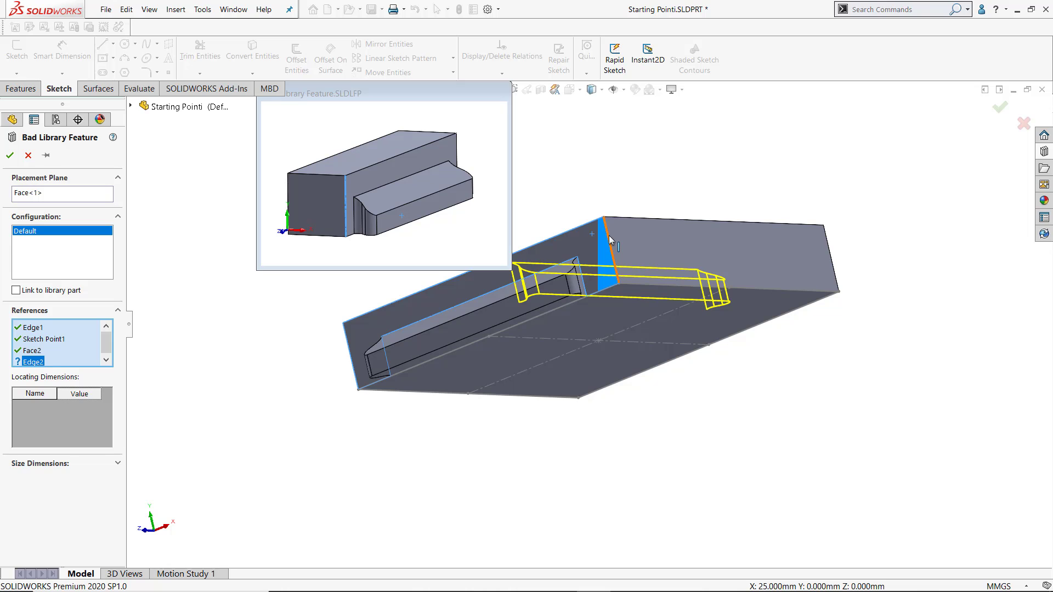
{"action": "left_click", "coordinate": [609, 236]}
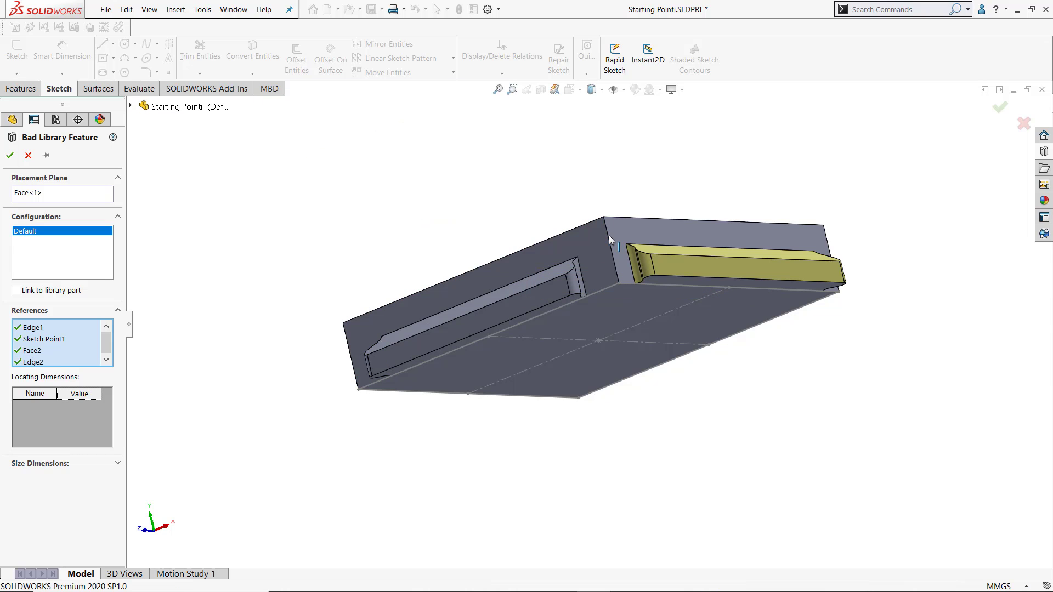
{"action": "key", "text": "ctrl+7"}
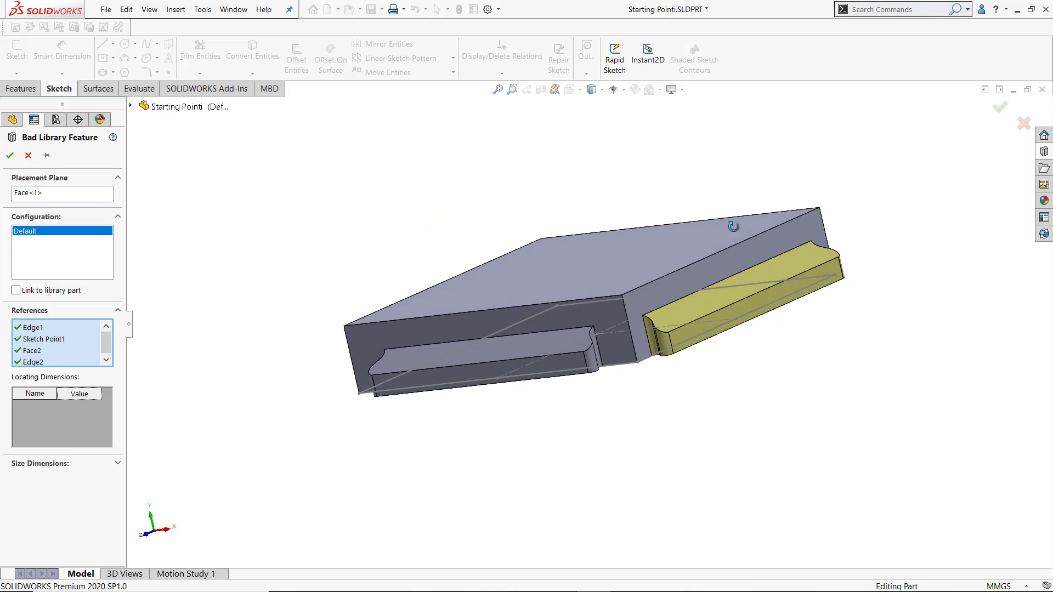
{"action": "scroll", "coordinate": [751, 367], "scroll_direction": "down", "scroll_amount": 3}
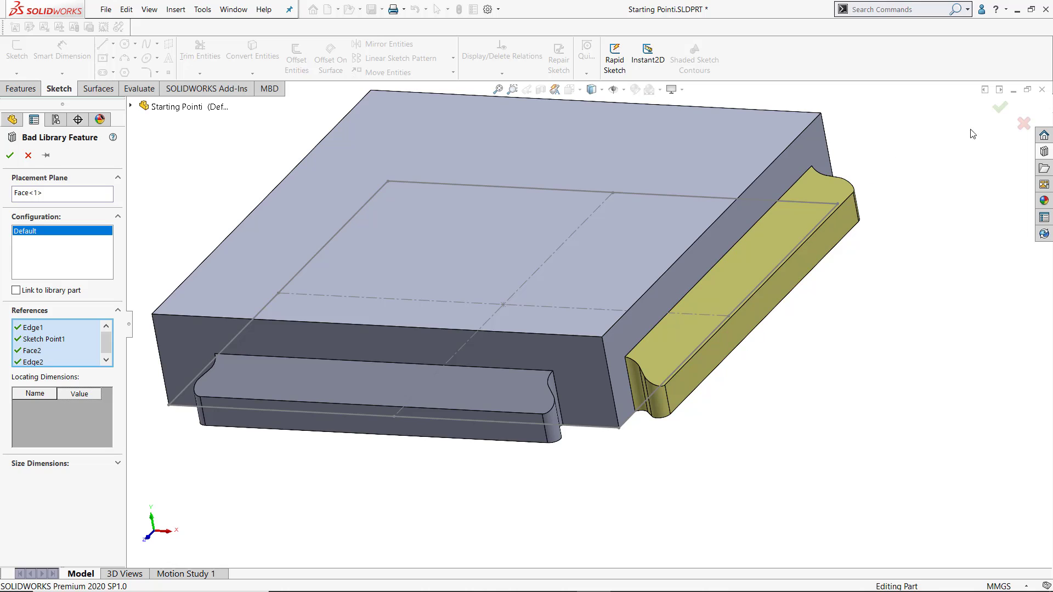
Confirm the Bad Library Feature placement with all four references resolved
{"action": "left_click", "coordinate": [1002, 109]}
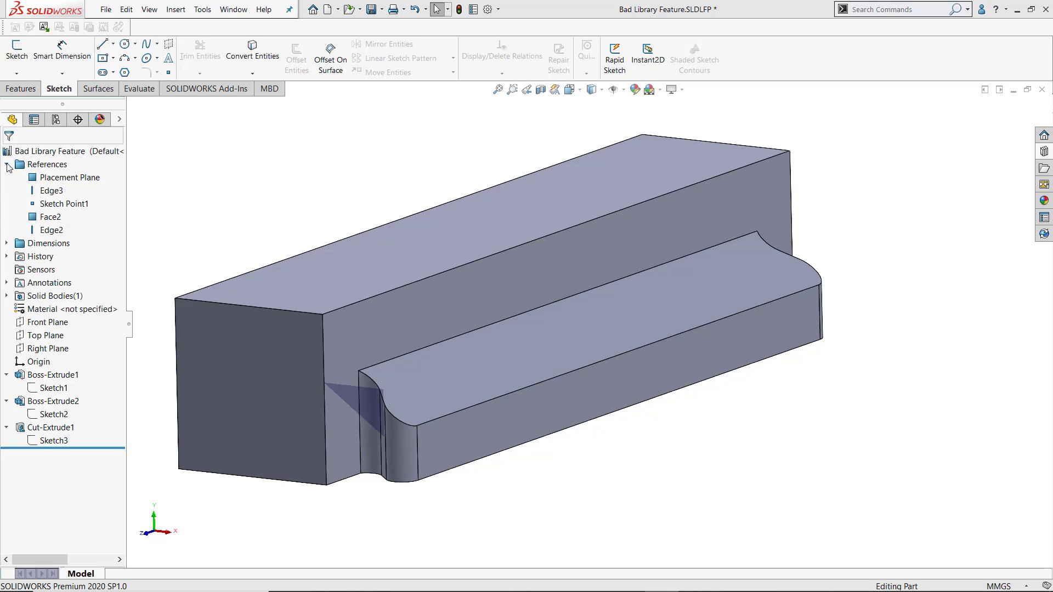
{"action": "left_click", "coordinate": [7, 166]}
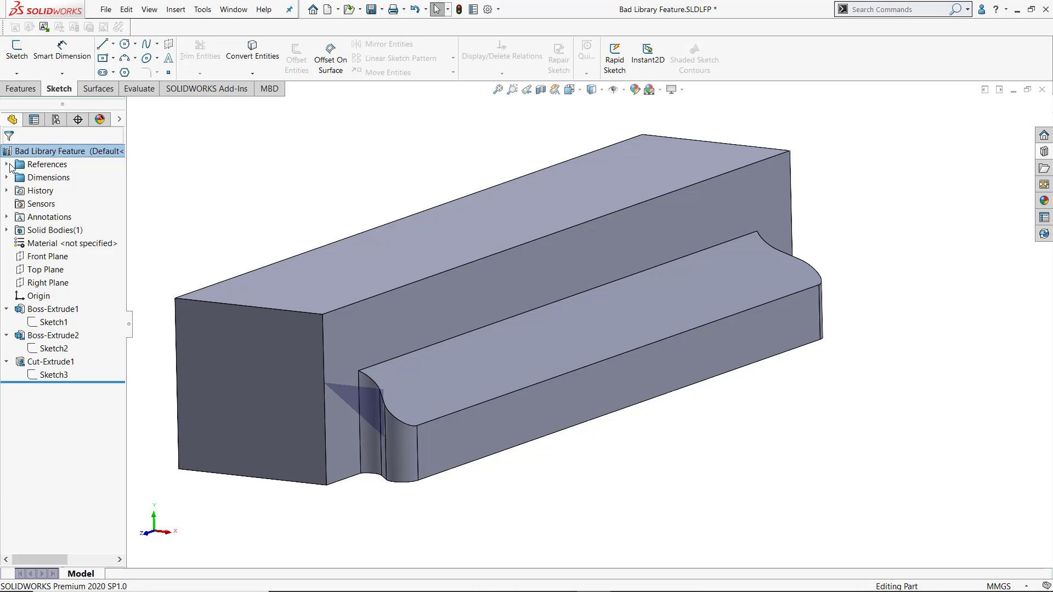
{"action": "left_click", "coordinate": [6, 164]}
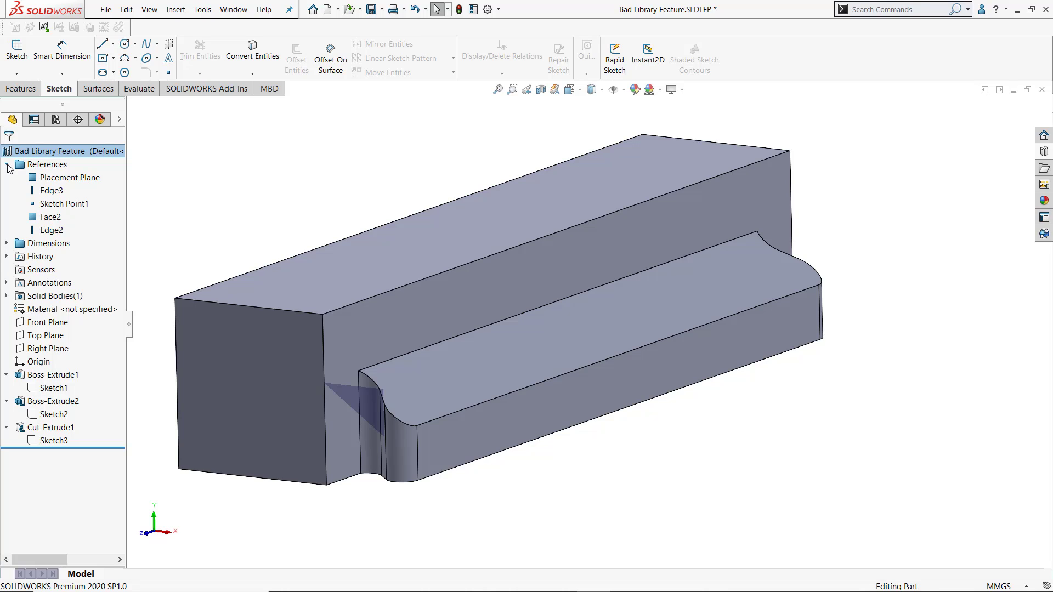
{"action": "left_click", "coordinate": [57, 177]}
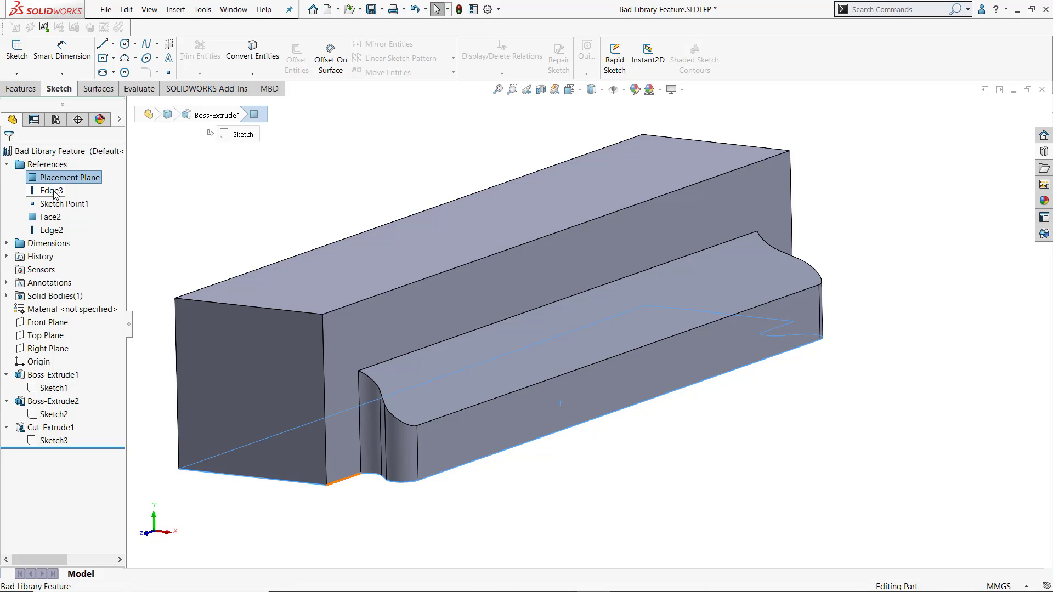
{"action": "left_click", "coordinate": [52, 191]}
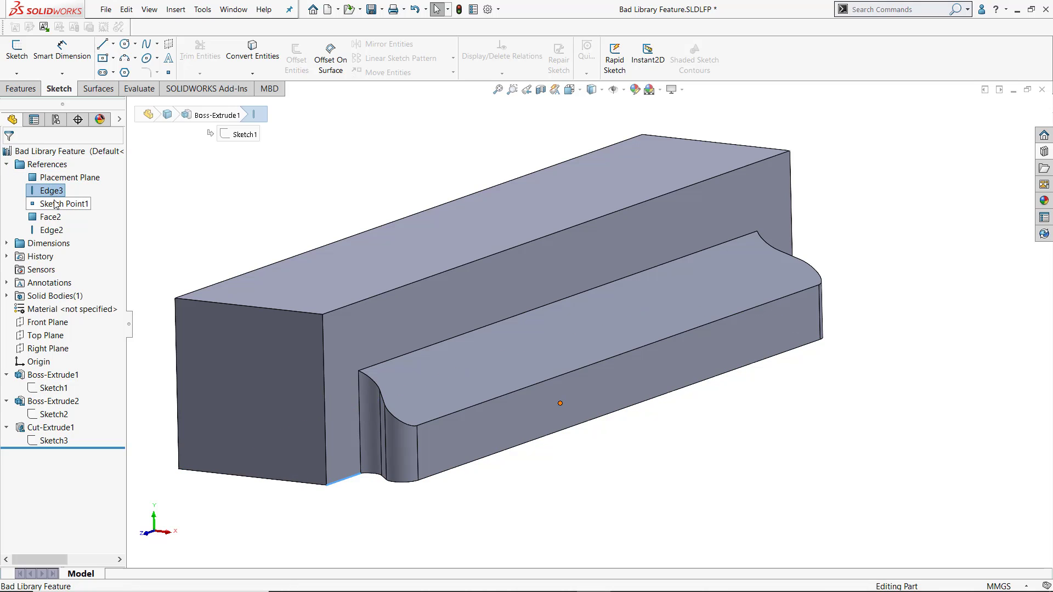
{"action": "left_click", "coordinate": [56, 204]}
{"action": "left_click", "coordinate": [52, 217]}
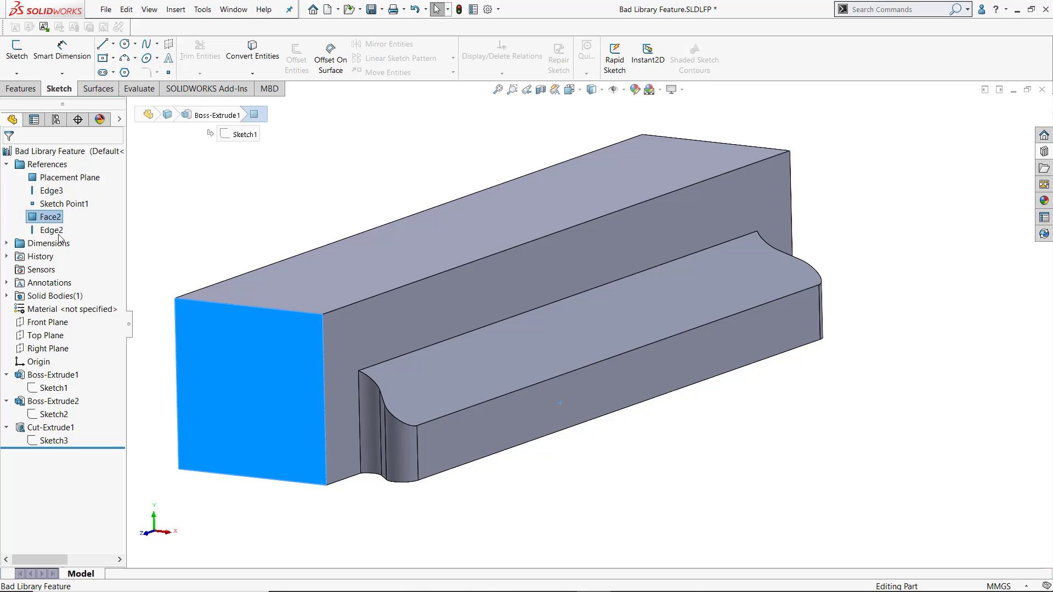
{"action": "left_click", "coordinate": [53, 230]}
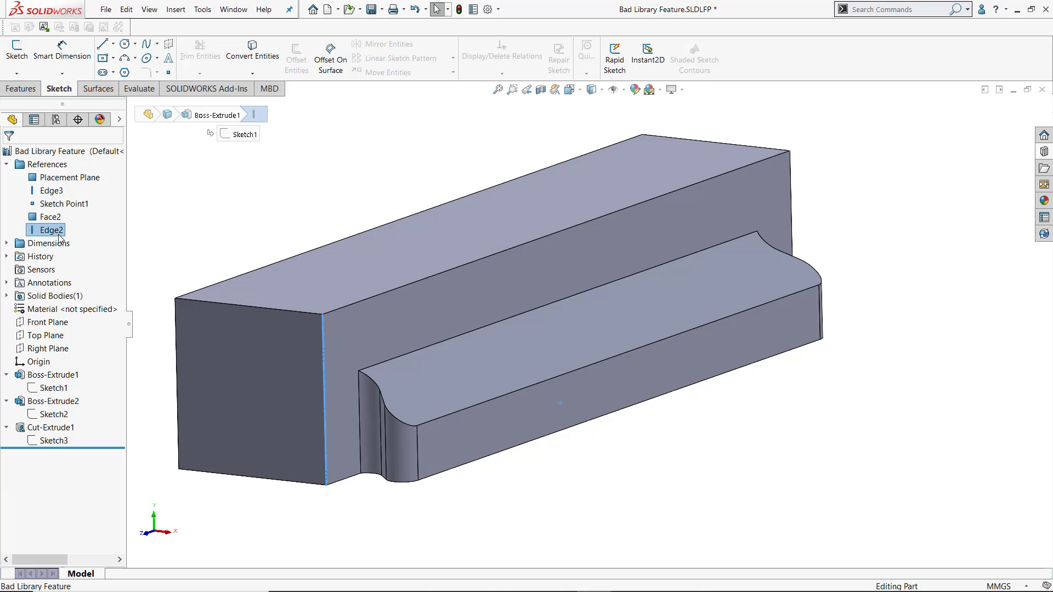
{"action": "left_click", "coordinate": [173, 230]}
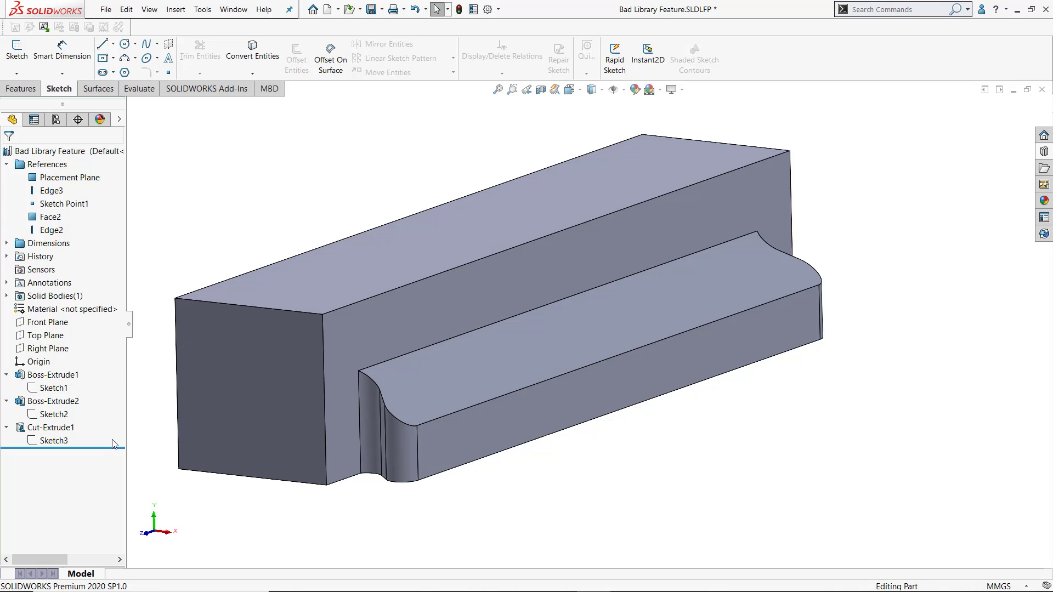
Roll the part back to the base box, then forward to include Boss-Extrude2
{"action": "left_click_drag", "start_coordinate": [112, 448], "coordinate": [88, 396]}
{"action": "left_click", "coordinate": [52, 376]}
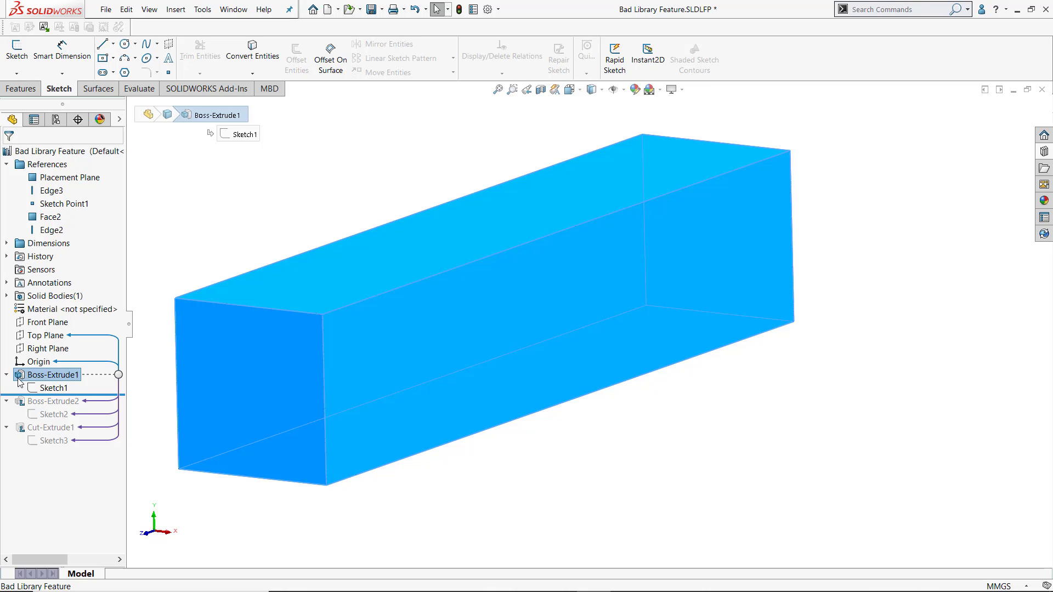
{"action": "left_click_drag", "start_coordinate": [48, 395], "coordinate": [54, 421]}
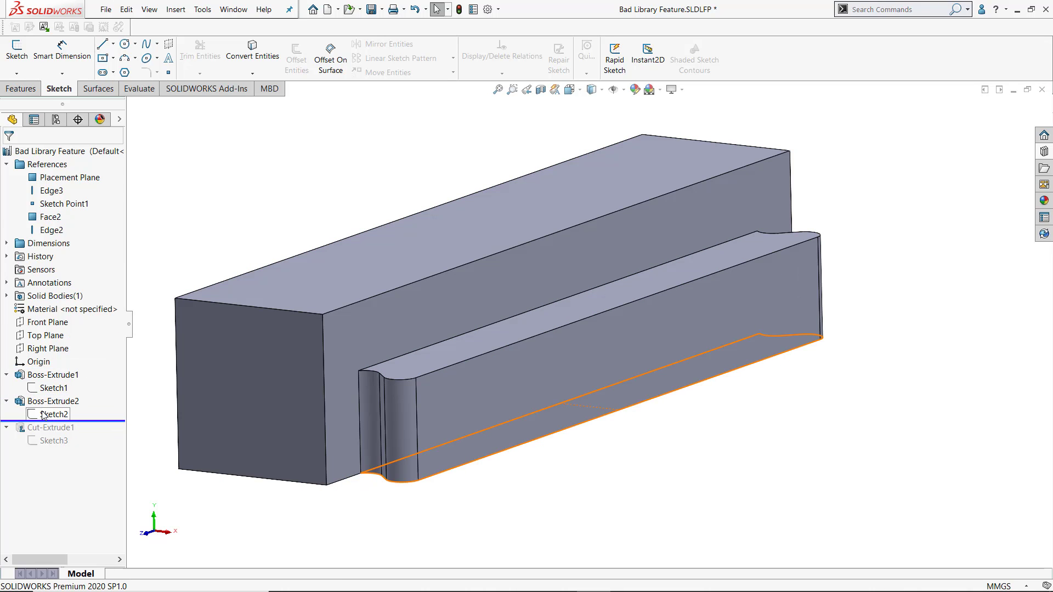
Check via Edit Sketch Plane that Sketch2 sits on the bottom face, Face<1>
{"action": "left_click", "coordinate": [44, 414]}
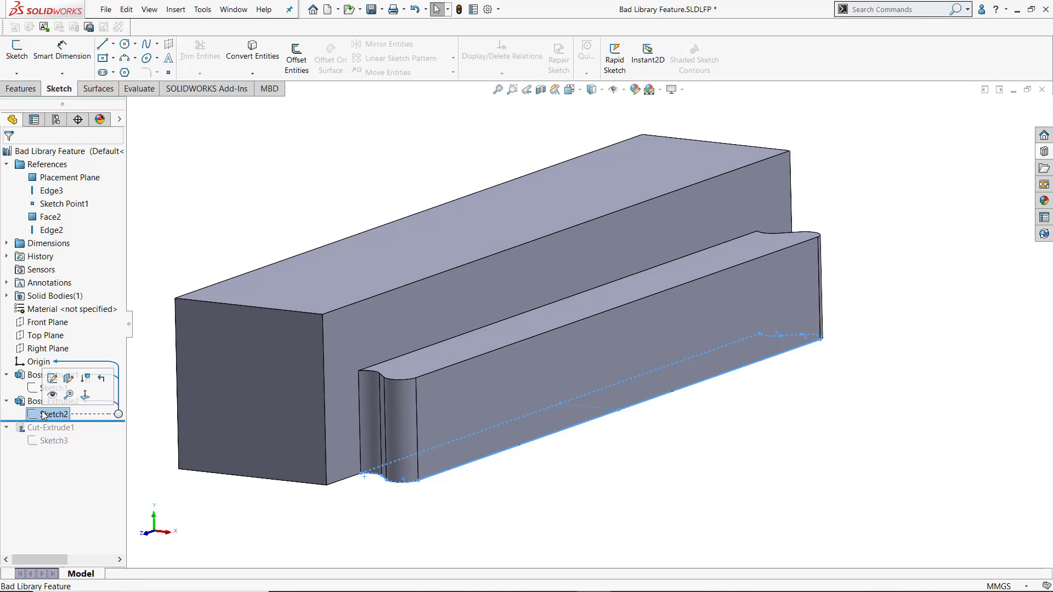
{"action": "left_click", "coordinate": [68, 378]}
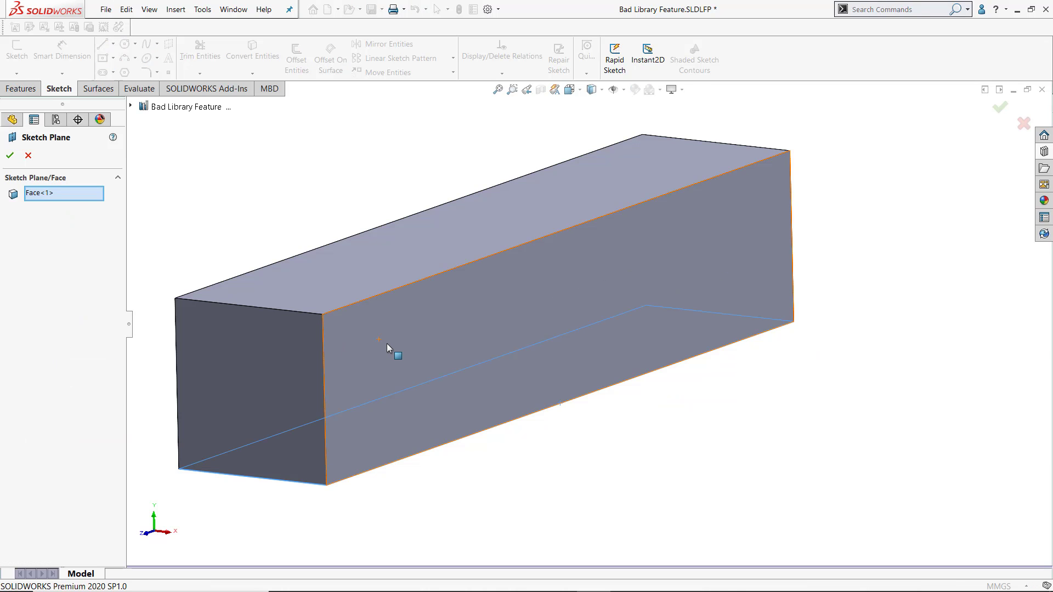
{"action": "middle_click_drag", "start_coordinate": [387, 344], "coordinate": [428, 212]}
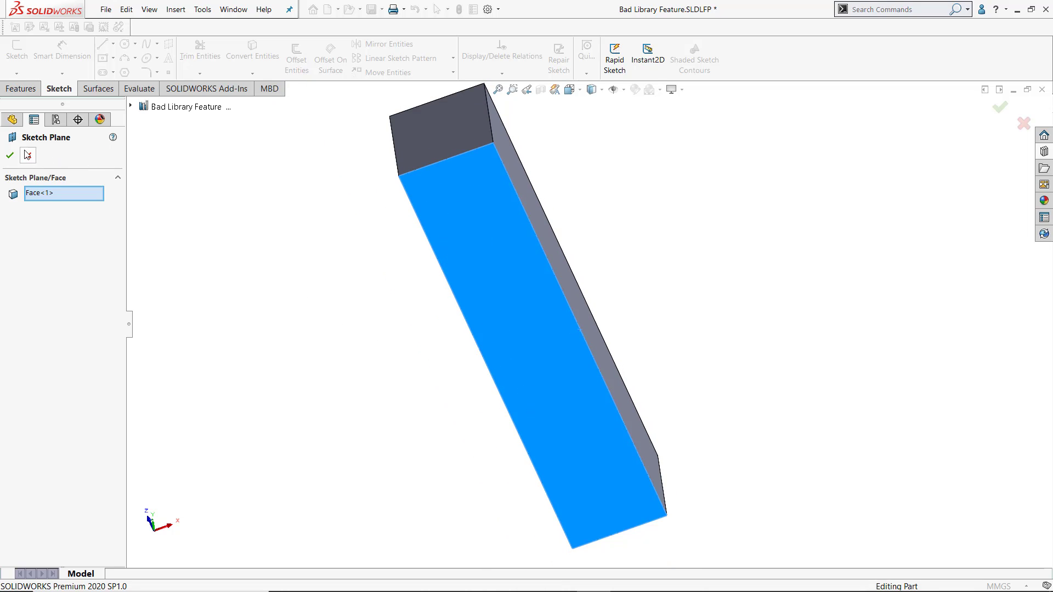
{"action": "left_click", "coordinate": [11, 155]}
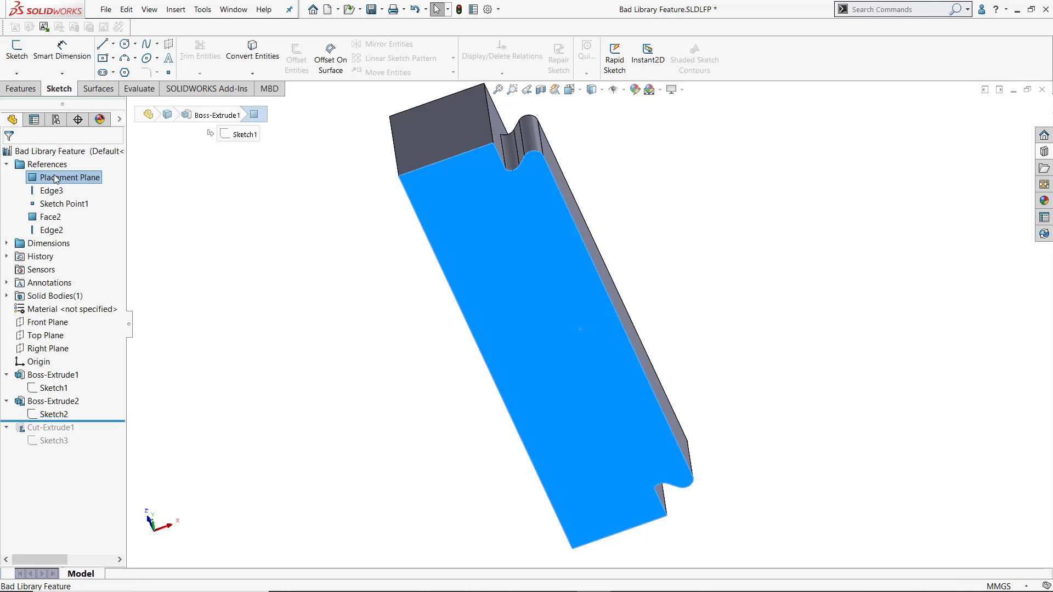
{"action": "left_click", "coordinate": [258, 274]}
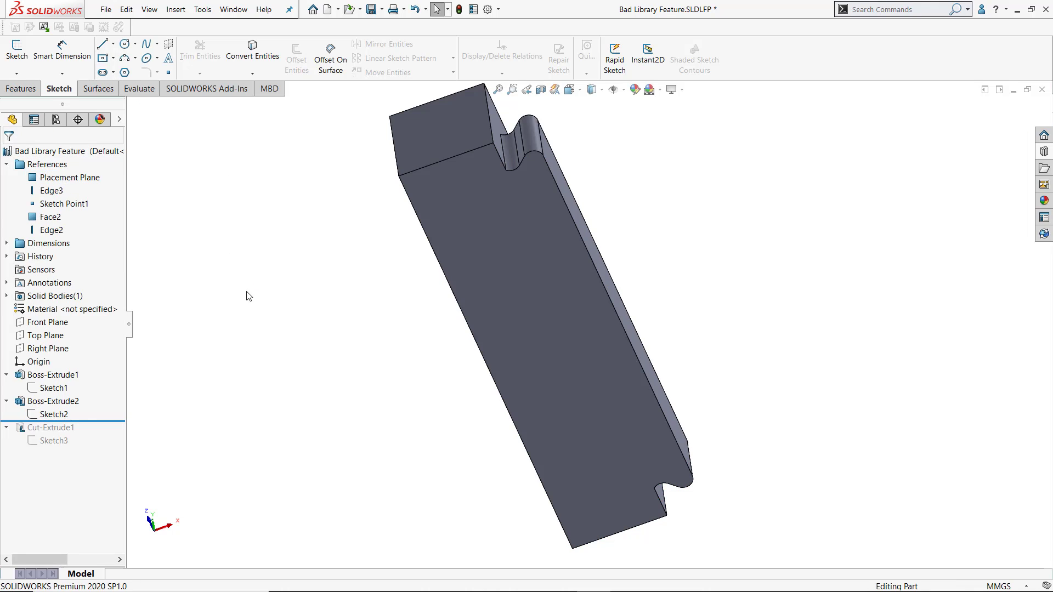
{"action": "right_click", "coordinate": [65, 416]}
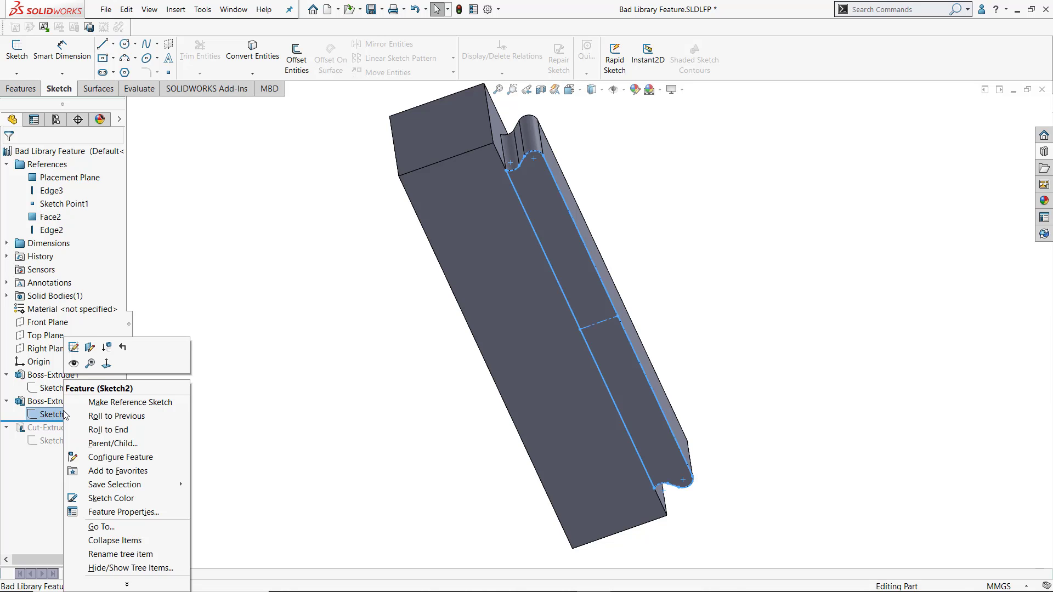
{"action": "left_click", "coordinate": [80, 350]}
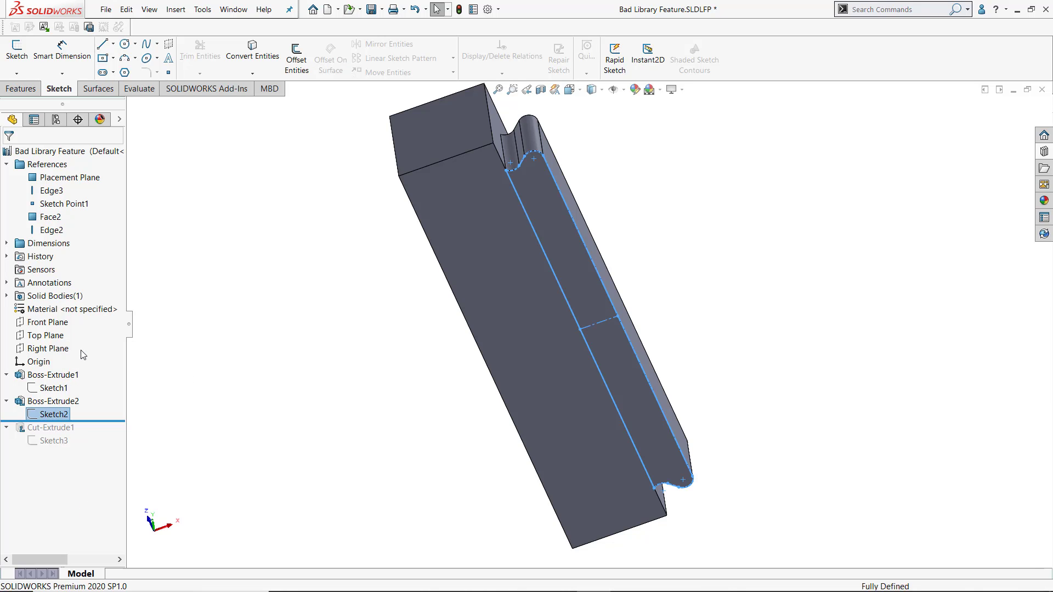
{"action": "key", "text": "f"}
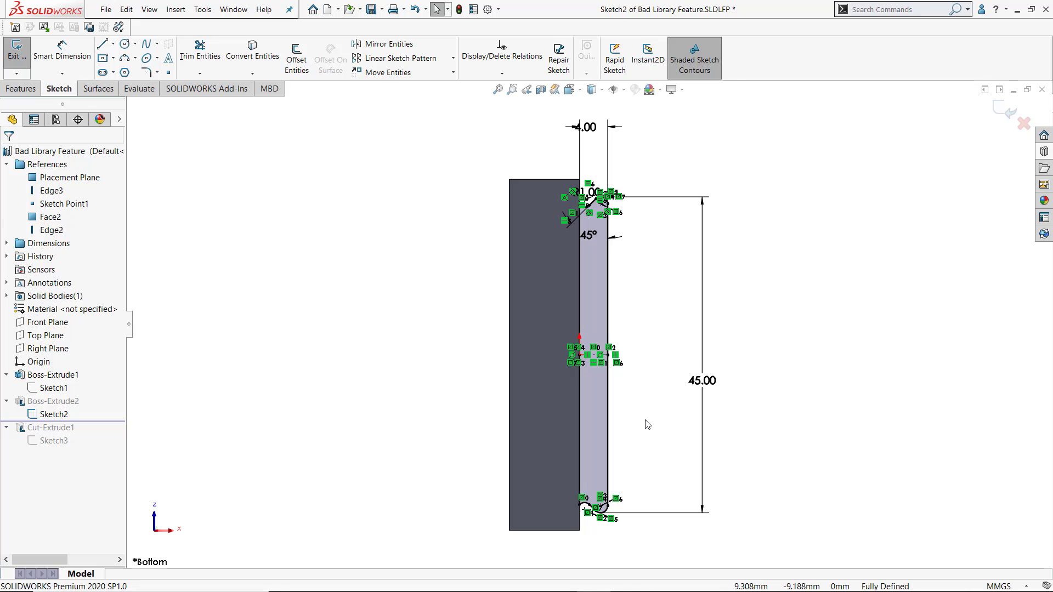
{"action": "scroll", "coordinate": [601, 384], "scroll_direction": "down", "scroll_amount": 5}
{"action": "scroll", "coordinate": [556, 325], "scroll_direction": "down", "scroll_amount": 1}
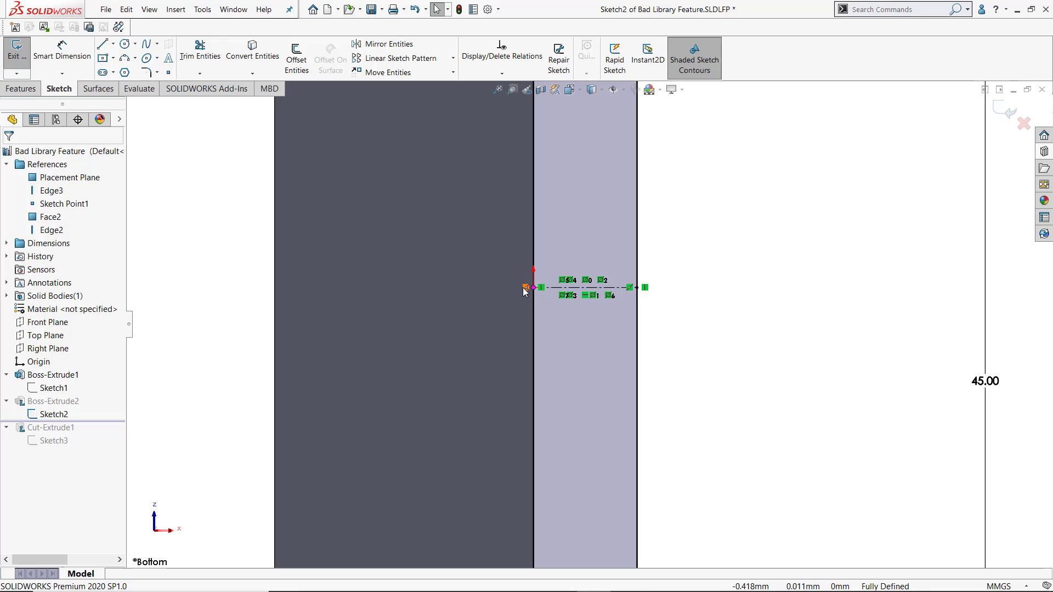
{"action": "scroll", "coordinate": [536, 254], "scroll_direction": "up", "scroll_amount": 5}
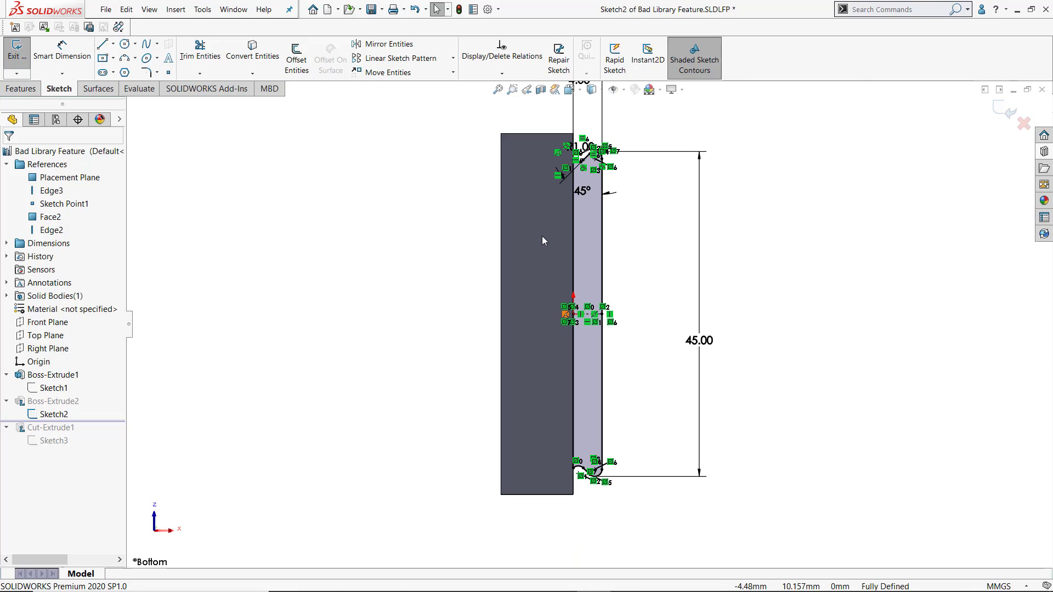
{"action": "scroll", "coordinate": [573, 186], "scroll_direction": "down", "scroll_amount": 3}
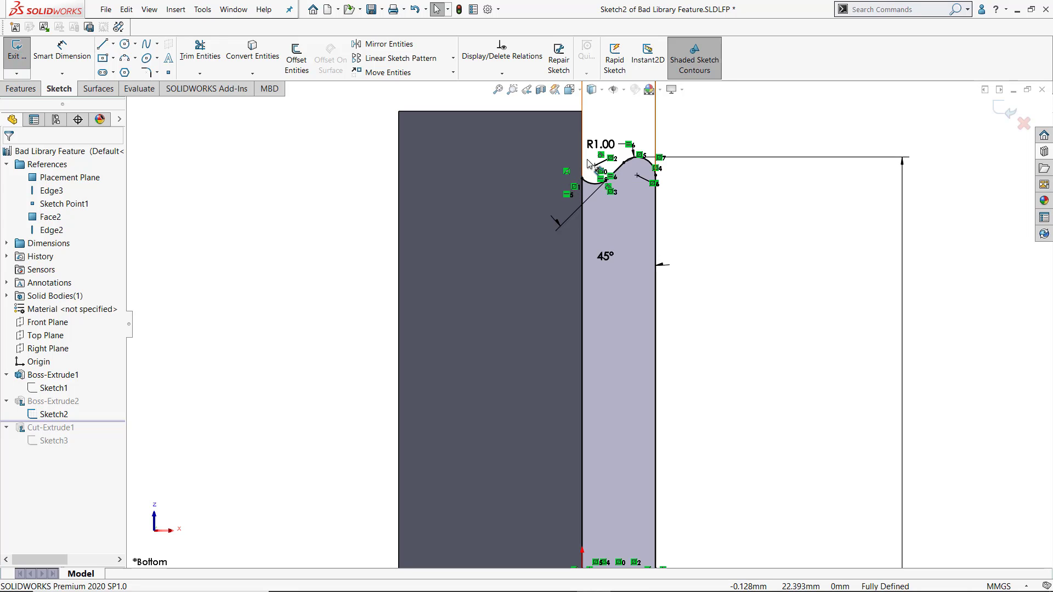
{"action": "left_click", "coordinate": [1006, 109]}
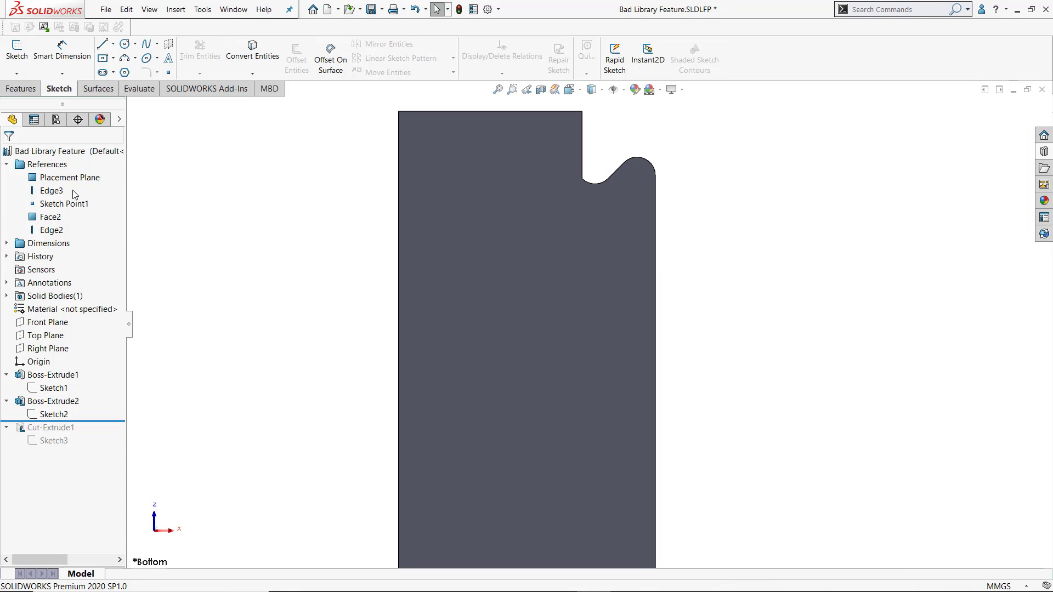
{"action": "left_click", "coordinate": [51, 190]}
{"action": "key", "text": "z"}
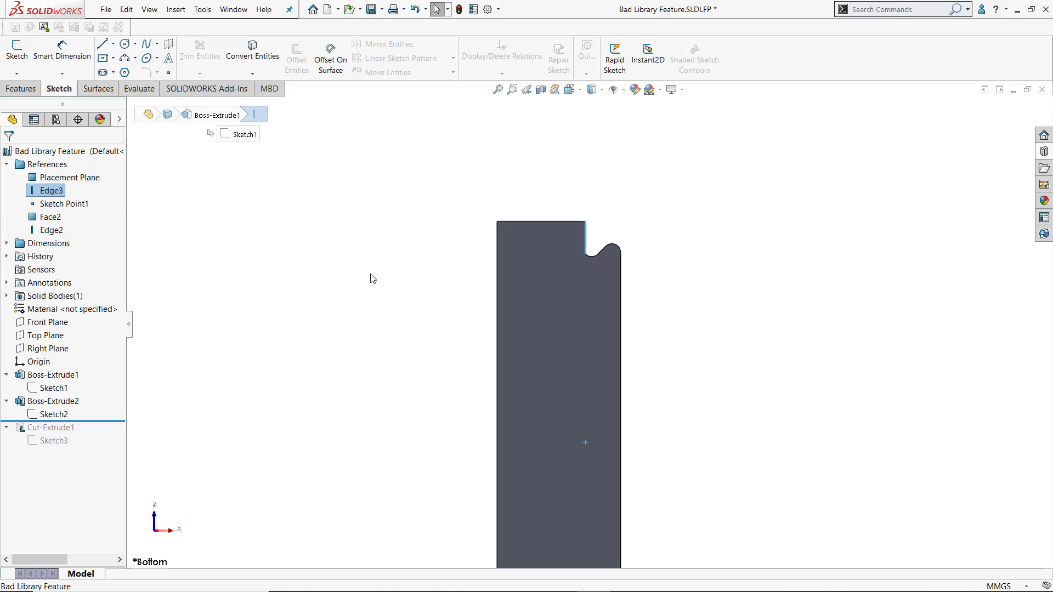
{"action": "left_click", "coordinate": [66, 205]}
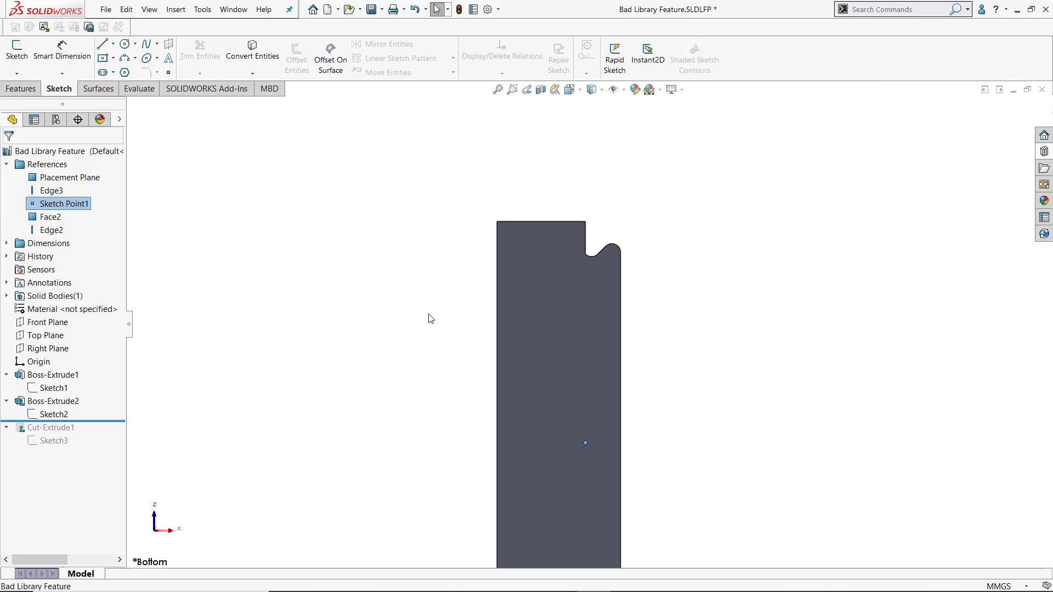
Edit Sketch2 and filter its relations to External, reviewing Coincident0 and Coincident4
{"action": "right_click", "coordinate": [54, 415]}
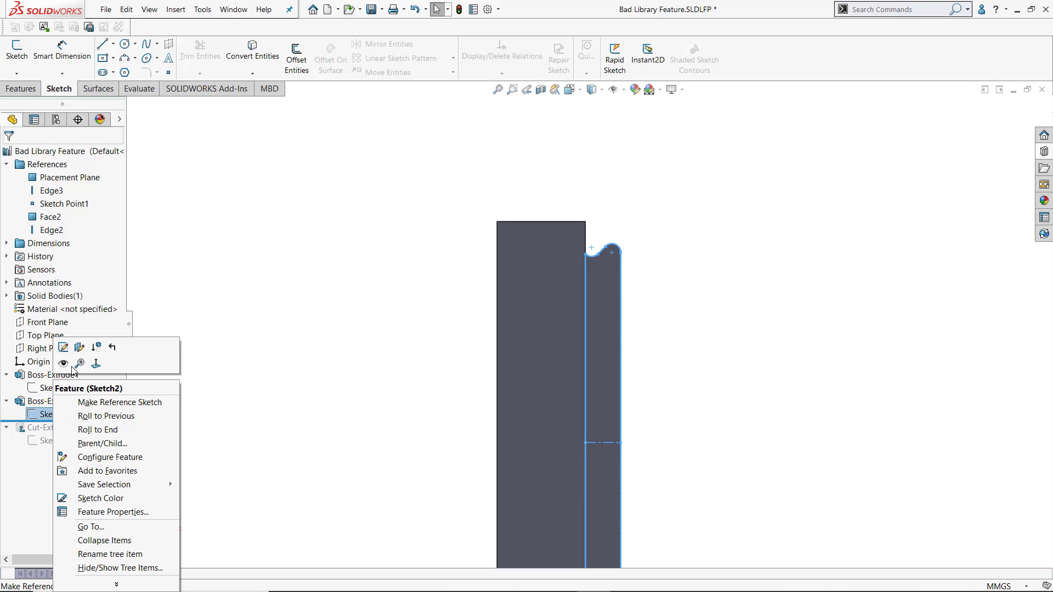
{"action": "left_click", "coordinate": [66, 349]}
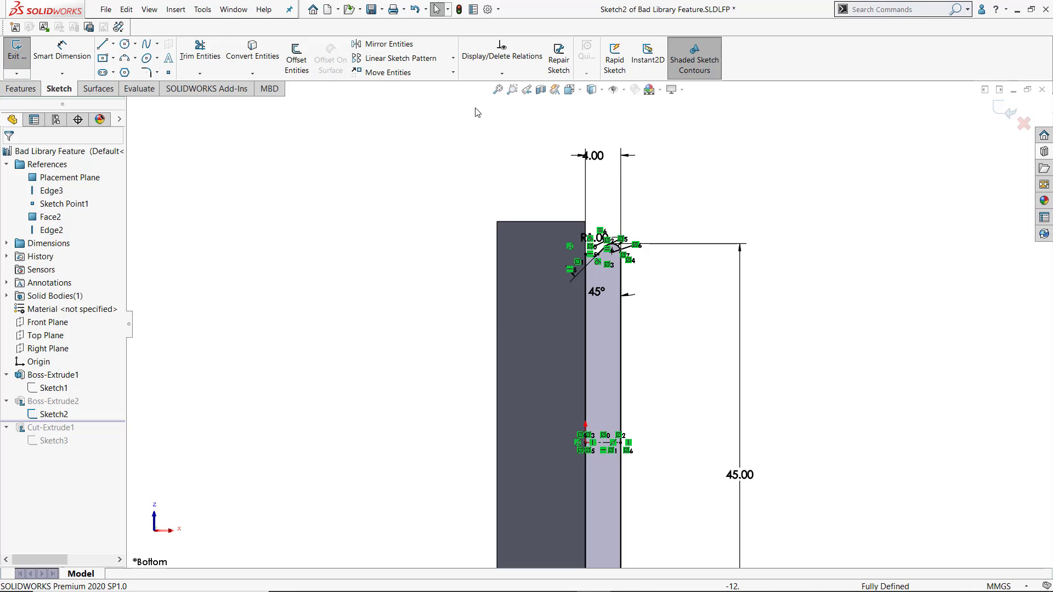
{"action": "left_click", "coordinate": [500, 62]}
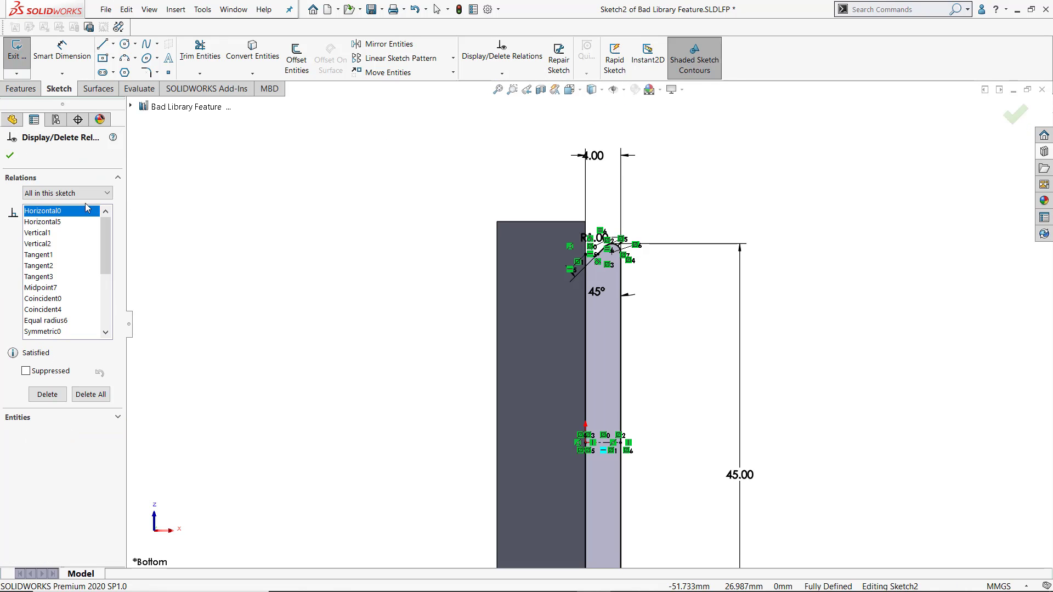
{"action": "left_click", "coordinate": [82, 195]}
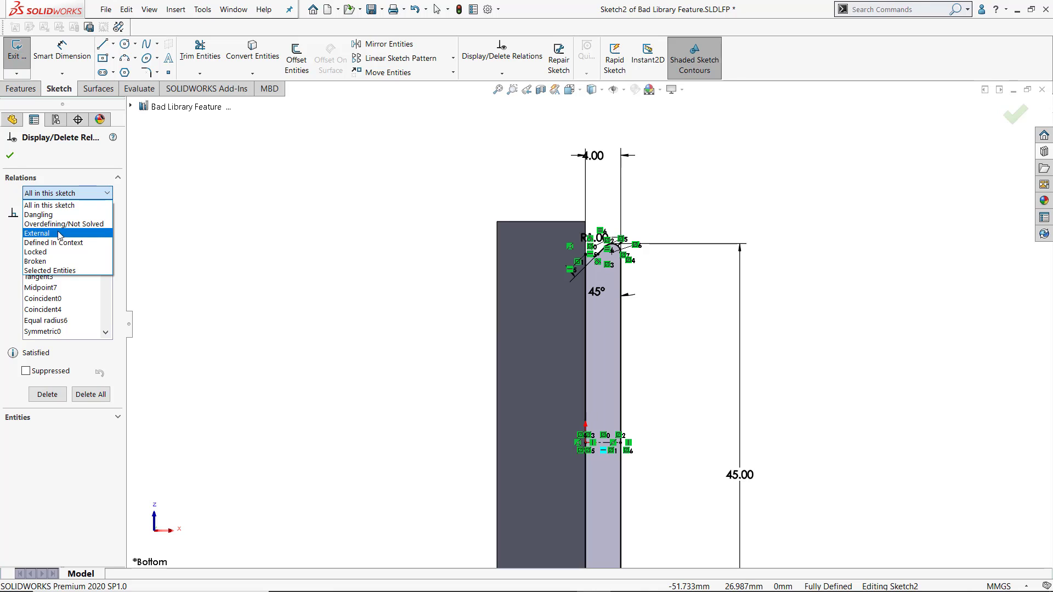
{"action": "left_click", "coordinate": [60, 235]}
{"action": "left_click", "coordinate": [35, 214]}
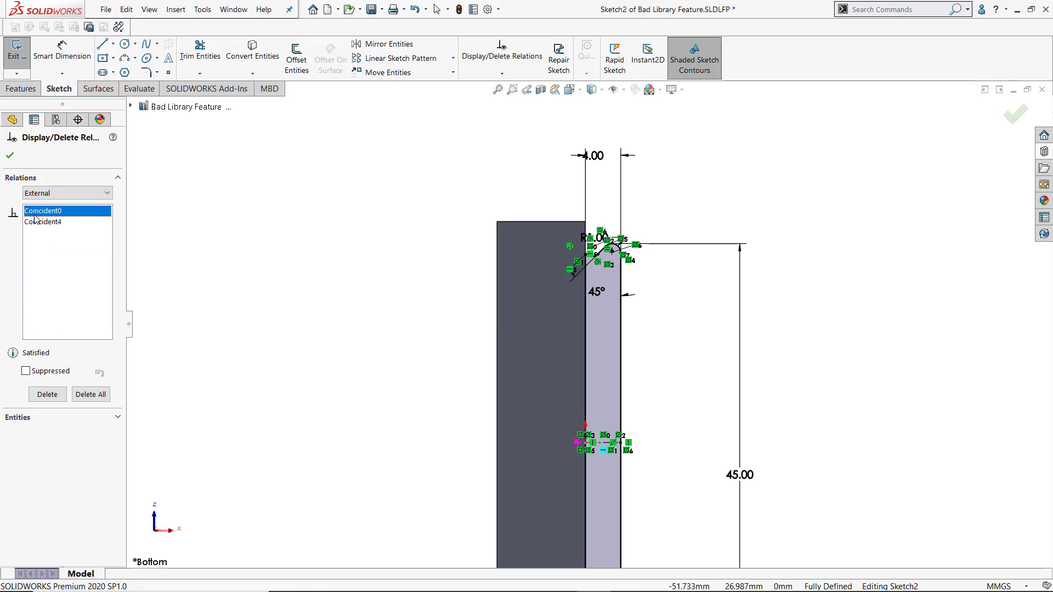
{"action": "left_click", "coordinate": [37, 224]}
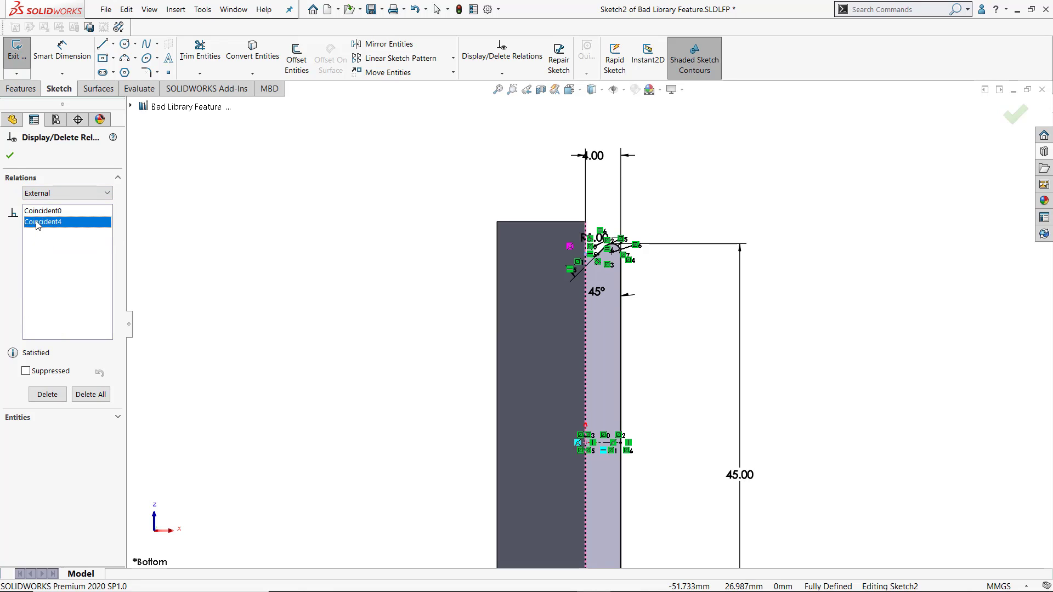
{"action": "left_click", "coordinate": [10, 155]}
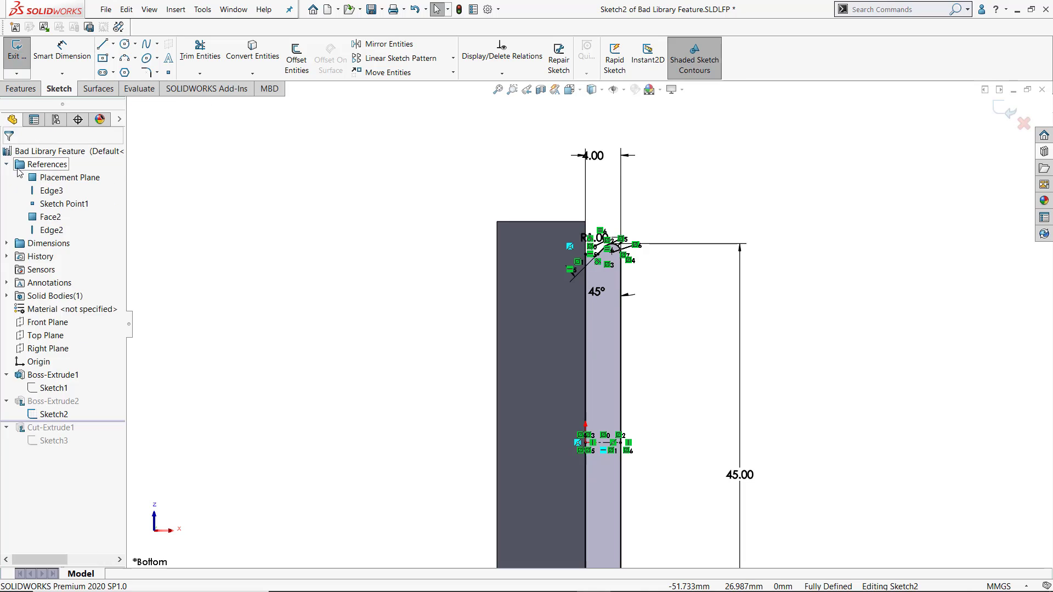
Exit Sketch2 and highlight the Face2 and Edge2 references on the model
{"action": "left_click", "coordinate": [10, 54]}
{"action": "left_click", "coordinate": [49, 218]}
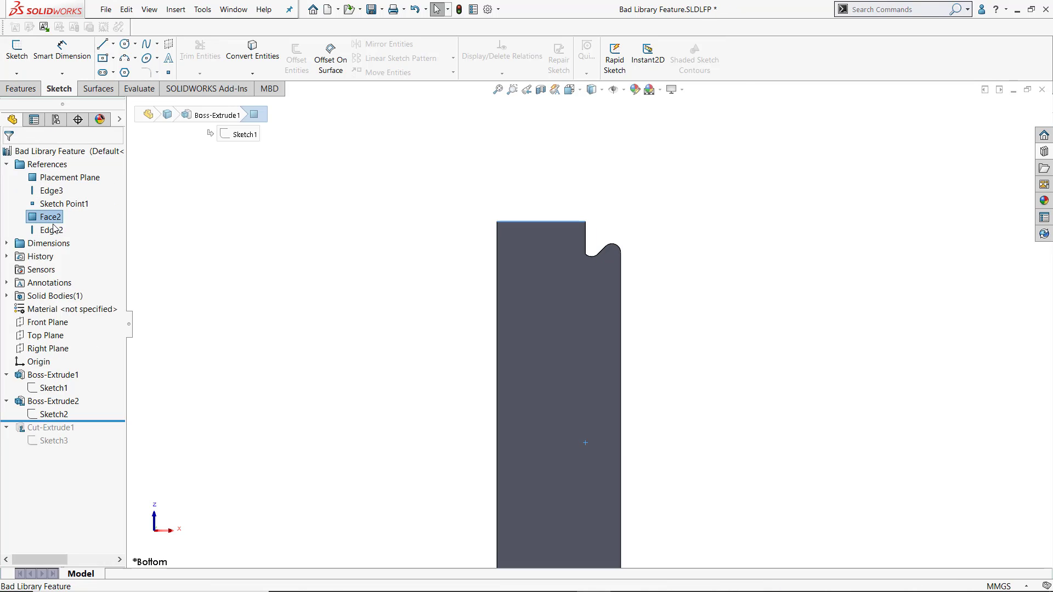
{"action": "left_click", "coordinate": [55, 230]}
{"action": "middle_click_drag", "start_coordinate": [443, 214], "coordinate": [346, 414]}
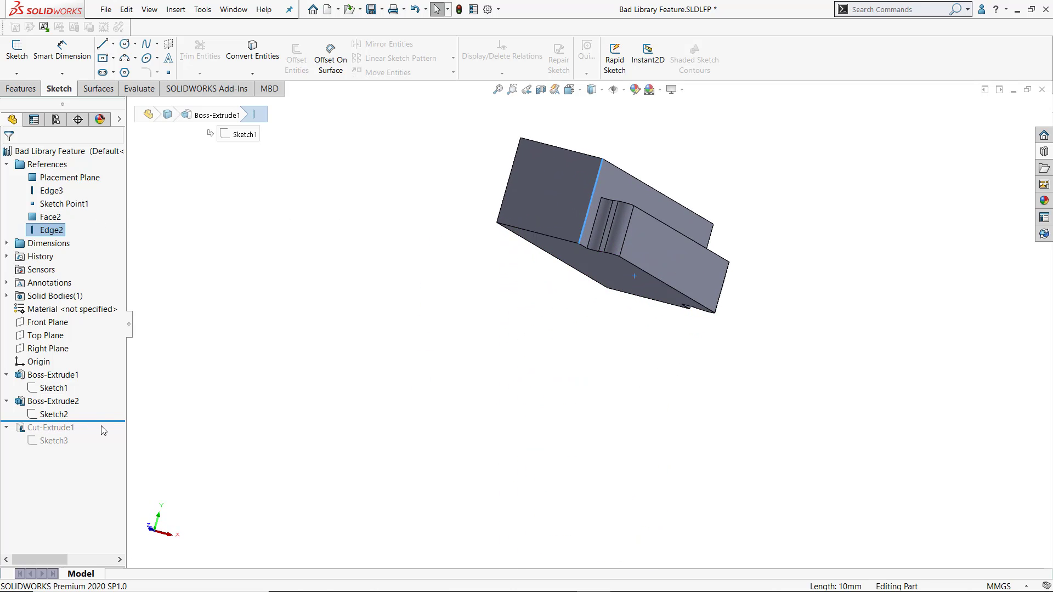
Roll forward to Sketch3 and move its sketch plane onto the chosen end face
{"action": "left_click_drag", "start_coordinate": [110, 420], "coordinate": [104, 457]}
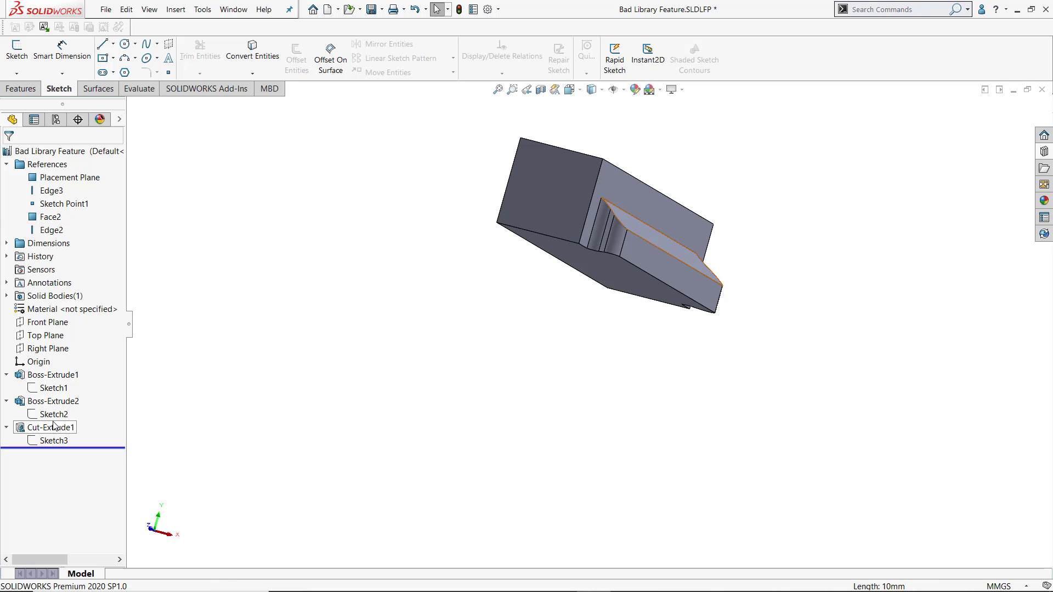
{"action": "right_click", "coordinate": [54, 440]}
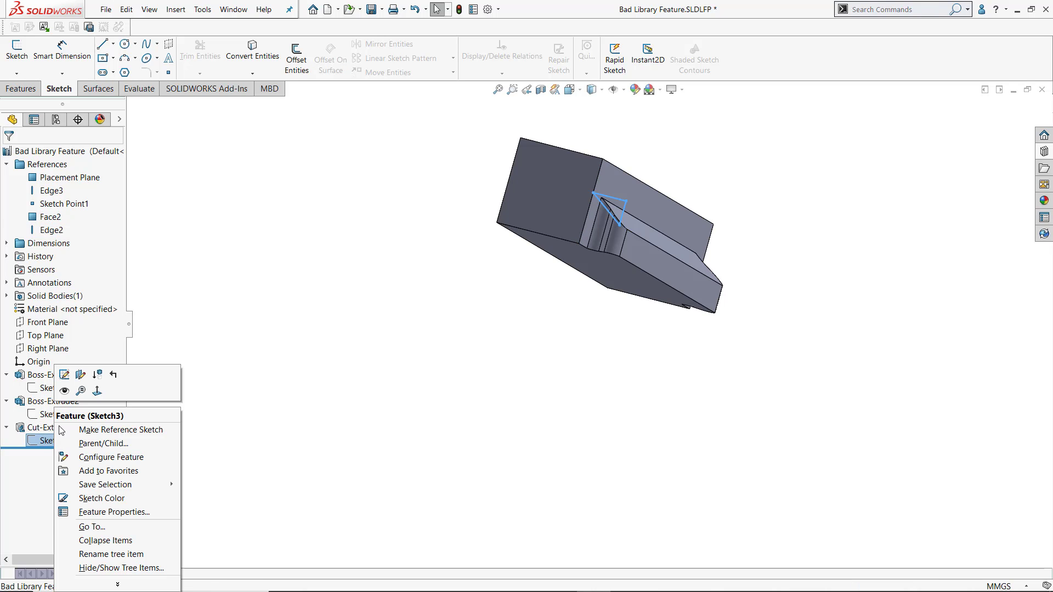
{"action": "left_click", "coordinate": [81, 379]}
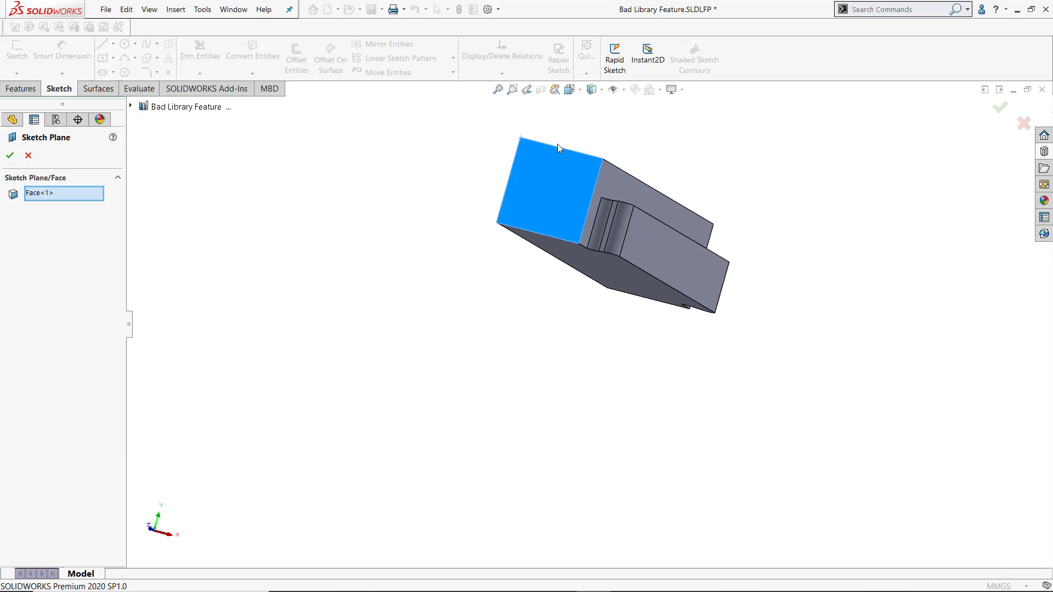
{"action": "scroll", "coordinate": [568, 152], "scroll_direction": "down", "scroll_amount": 5}
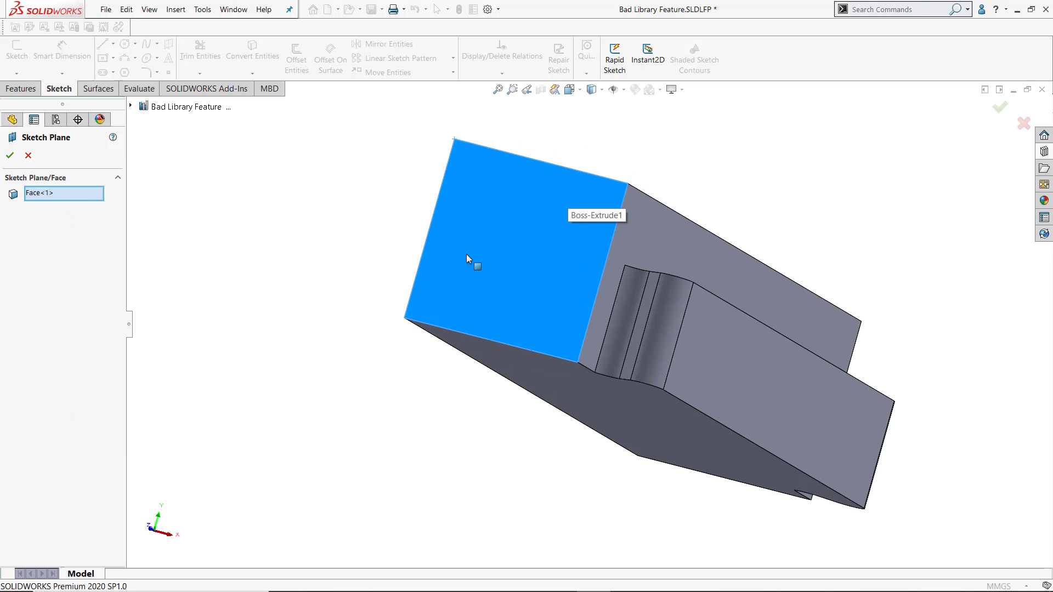
{"action": "left_click", "coordinate": [11, 155]}
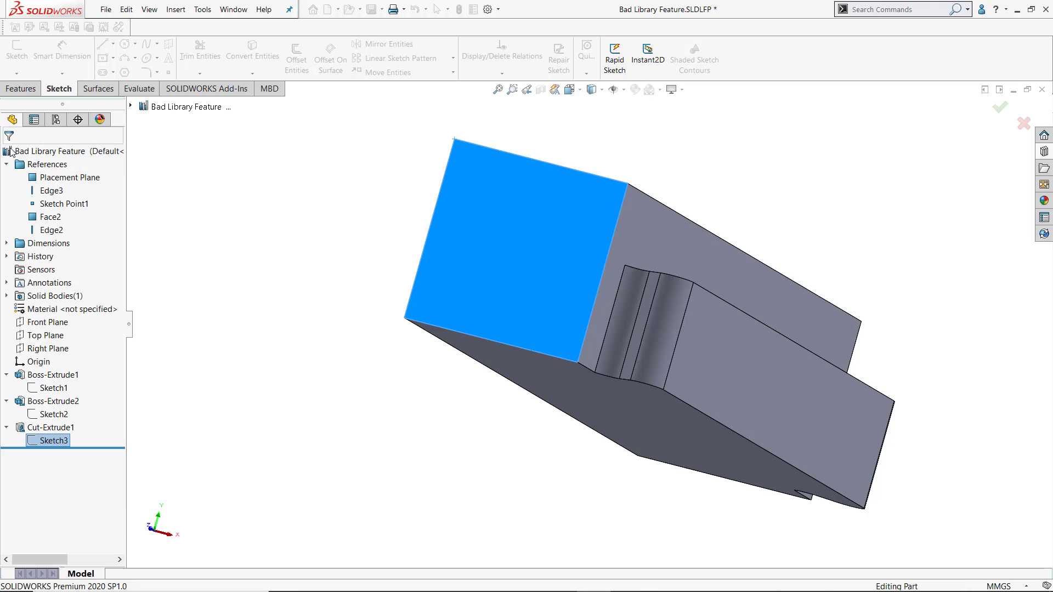
{"action": "right_click", "coordinate": [46, 441]}
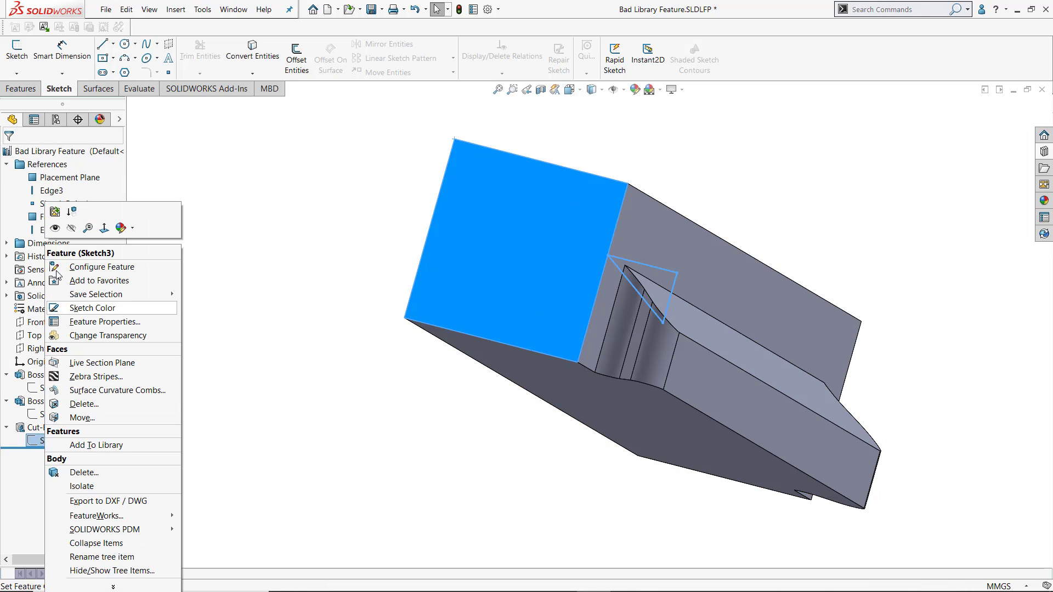
{"action": "right_click", "coordinate": [33, 428]}
{"action": "key", "text": "Escape"}
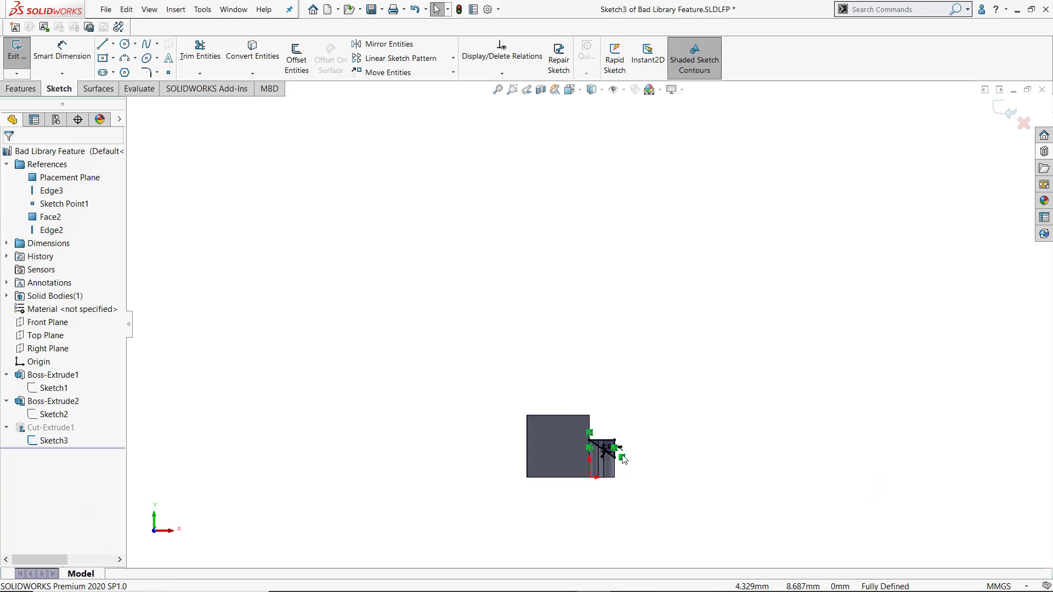
Inspect the 55° triangular Sketch3 profile, then exit the sketch to rebuild Cut-Extrude1
{"action": "scroll", "coordinate": [627, 481], "scroll_direction": "down", "scroll_amount": 6}
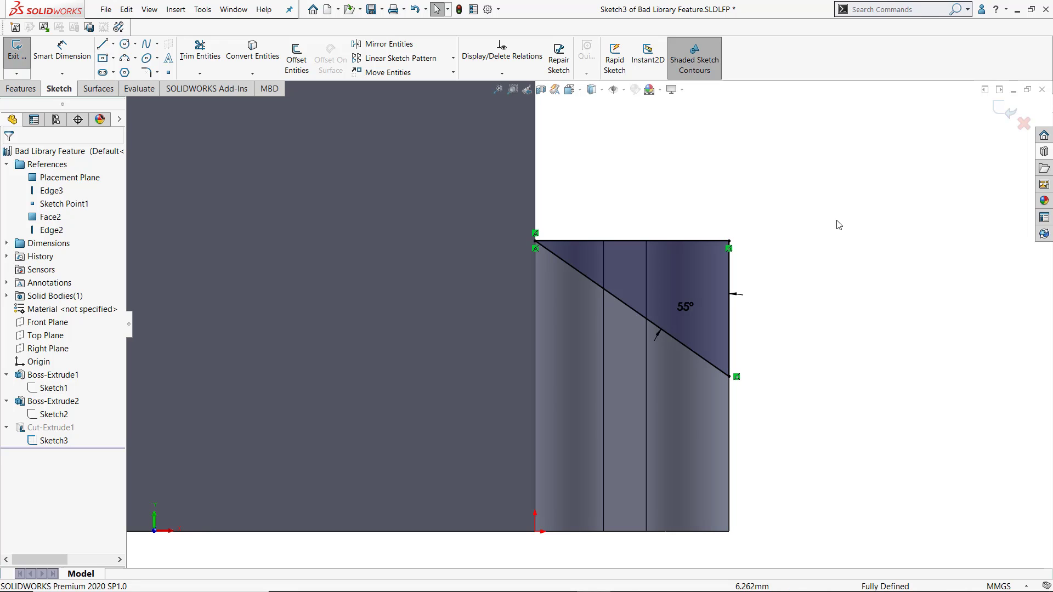
{"action": "middle_click_drag", "start_coordinate": [830, 214], "coordinate": [742, 289]}
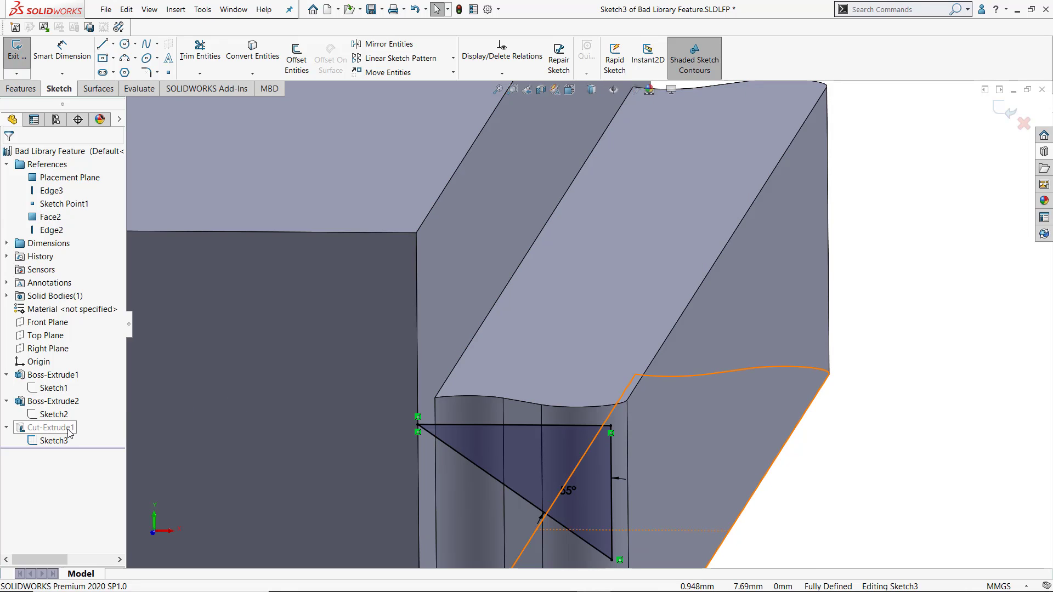
{"action": "mouse_move", "coordinate": [69, 434]}
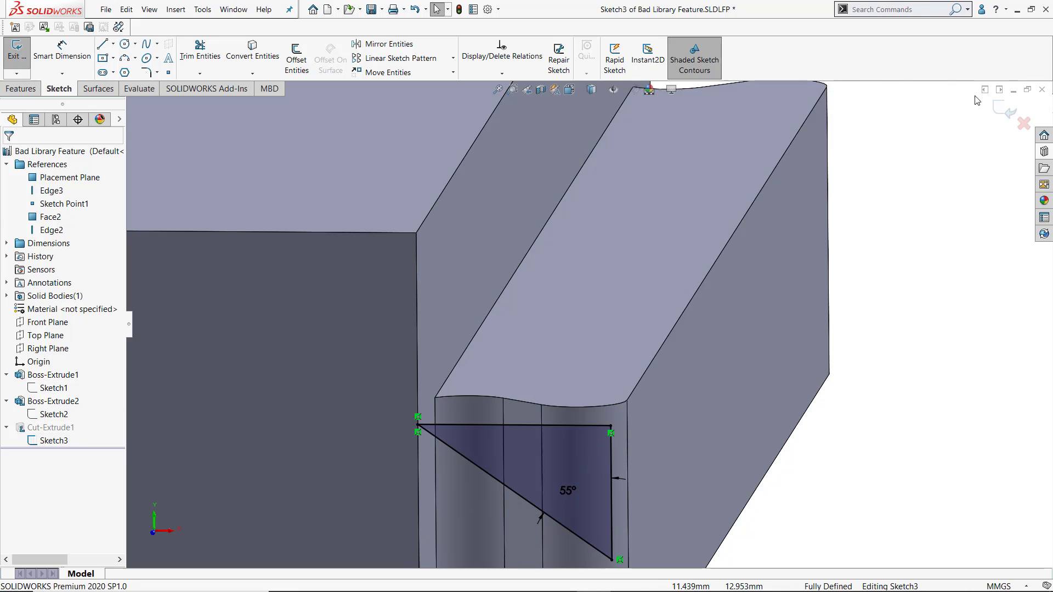
{"action": "left_click", "coordinate": [999, 112]}
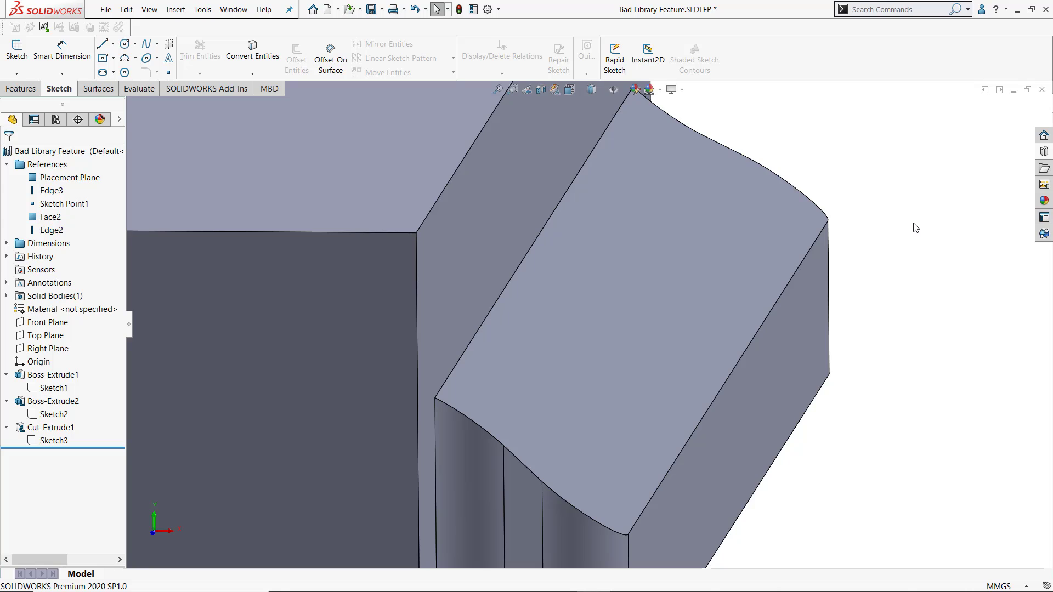
Zoom out and switch to Good Base Part.SLDPRT in isometric view
{"action": "key", "text": "z"}
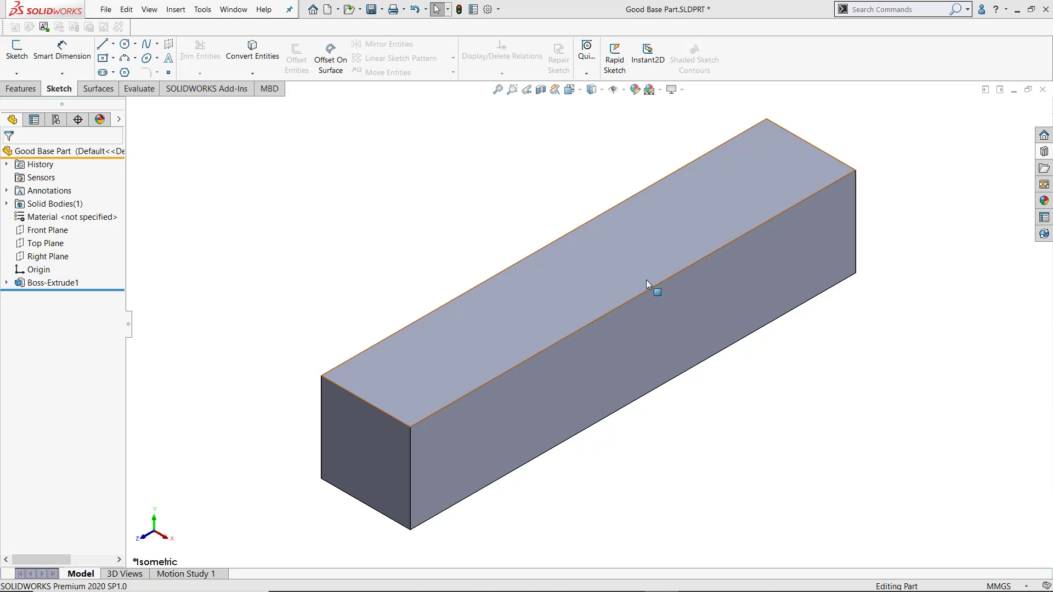
Select the long side face of Good Base Part's rectangular block
{"action": "left_click", "coordinate": [660, 336]}
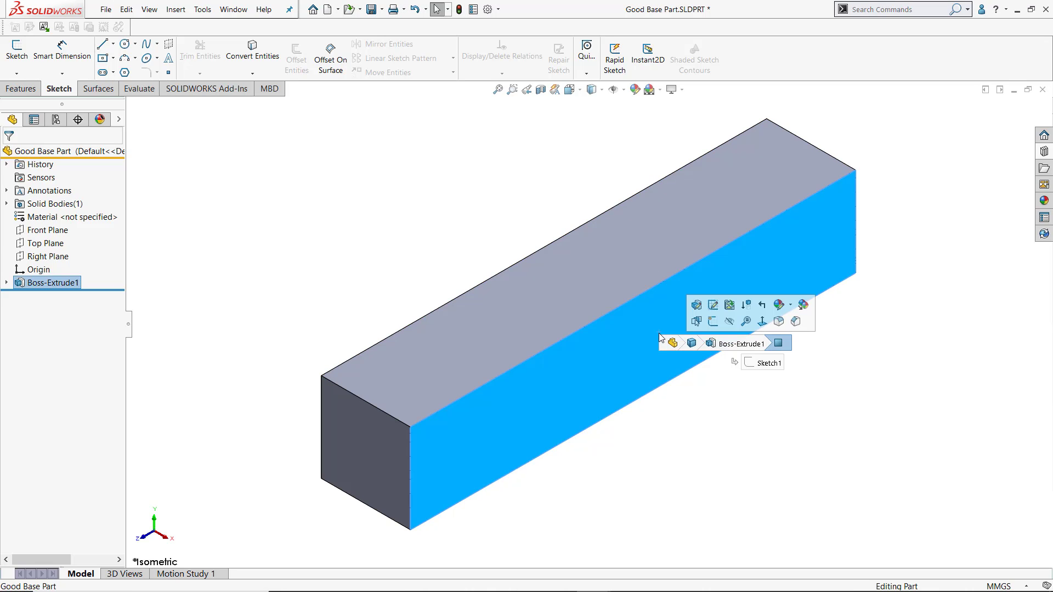
{"action": "left_click", "coordinate": [634, 404]}
{"action": "left_click", "coordinate": [623, 436]}
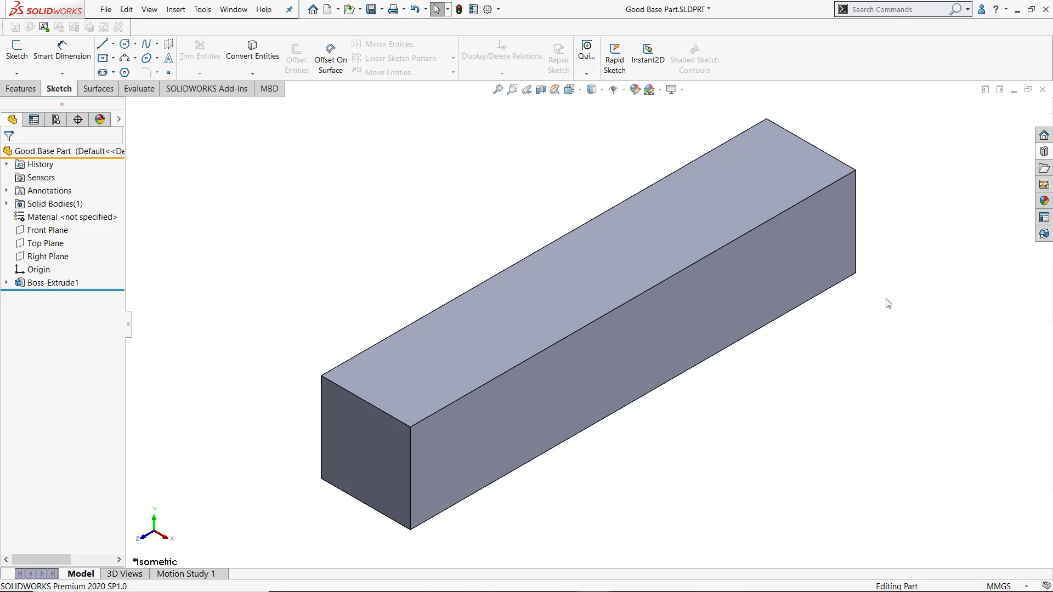
{"action": "left_click", "coordinate": [803, 290]}
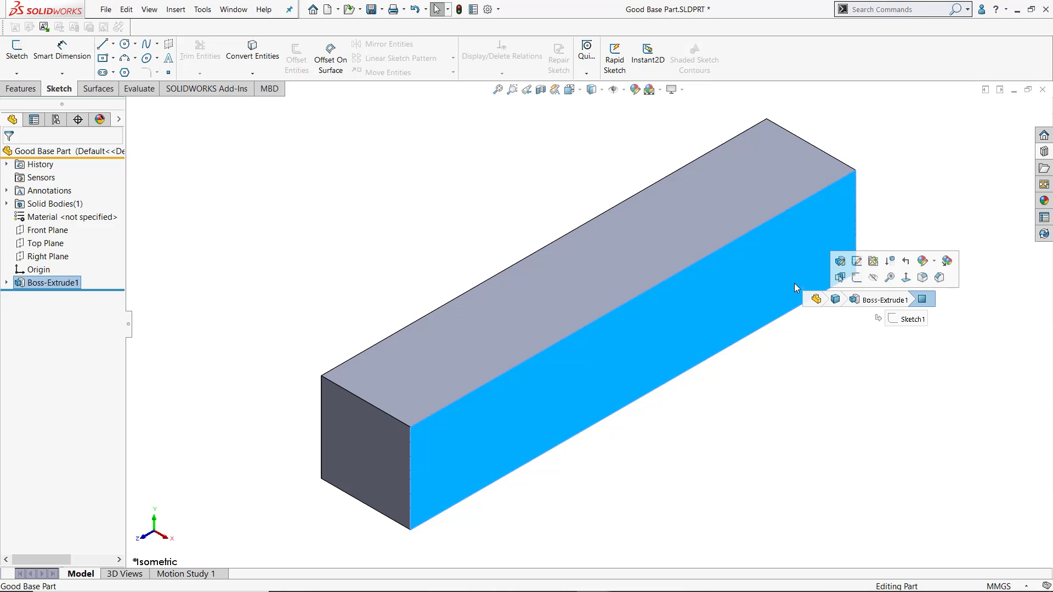
Start a sketch on the side face and convert its bottom edge into a construction line
{"action": "left_click", "coordinate": [858, 278]}
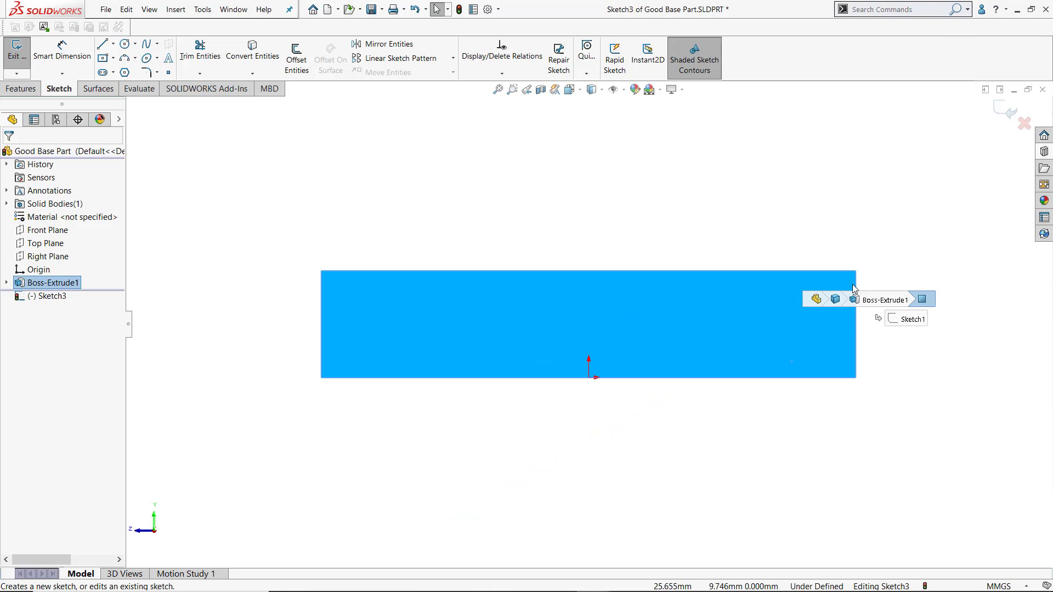
{"action": "left_click", "coordinate": [628, 378]}
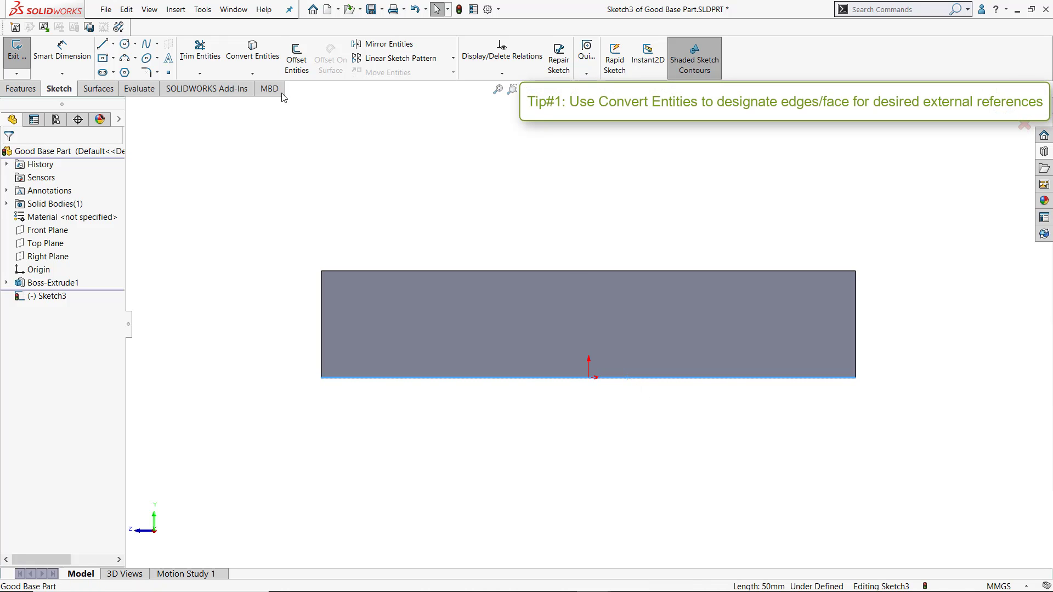
{"action": "left_click", "coordinate": [252, 52]}
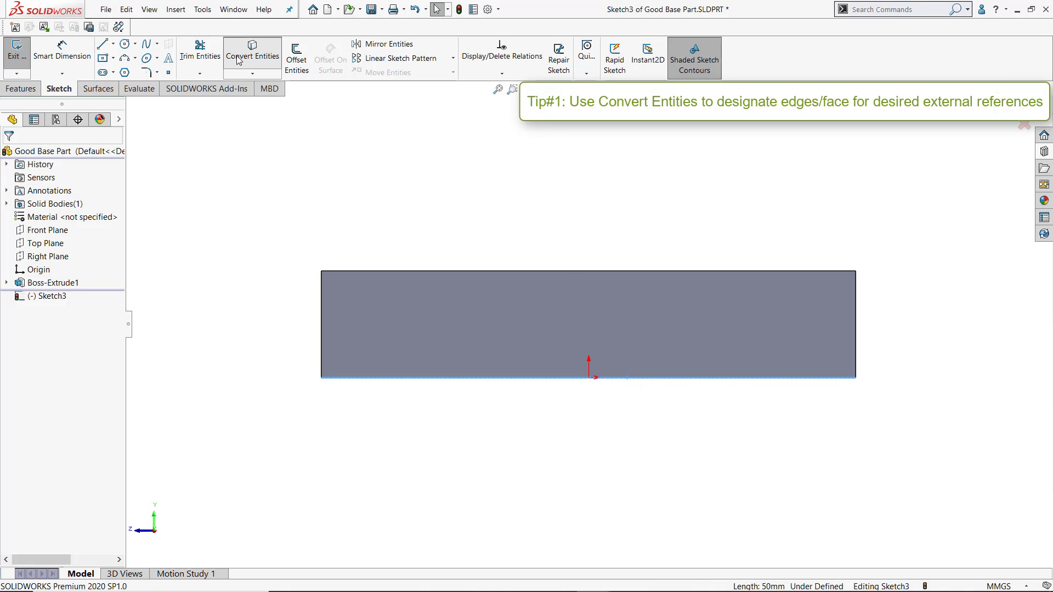
{"action": "right_click", "coordinate": [622, 378]}
{"action": "left_click", "coordinate": [648, 363]}
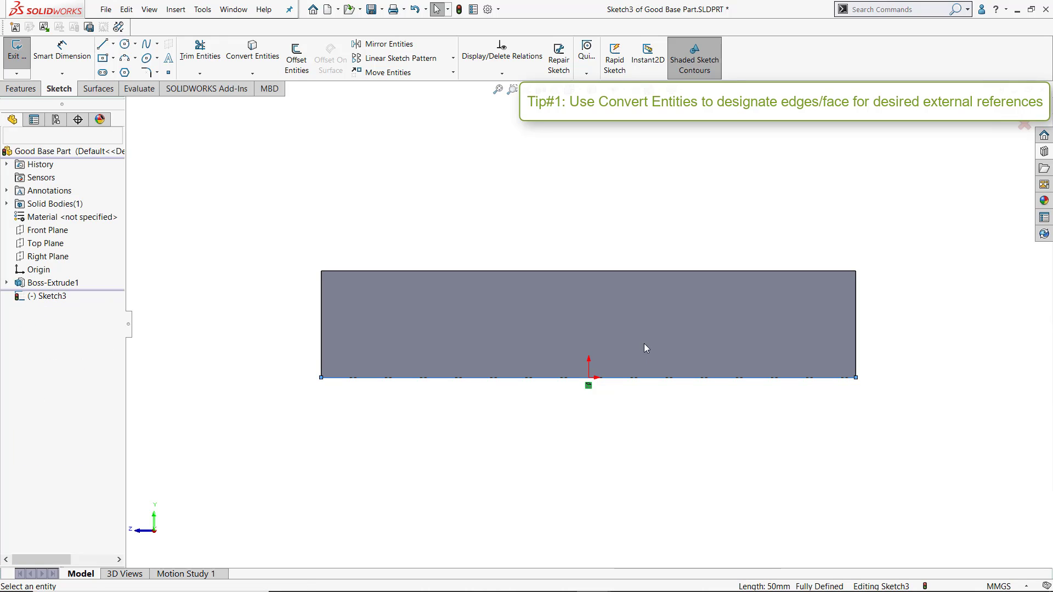
Draw a vertical centerline from the top edge midpoint to the bottom edge midpoint
{"action": "left_click", "coordinate": [113, 44]}
{"action": "left_click", "coordinate": [133, 73]}
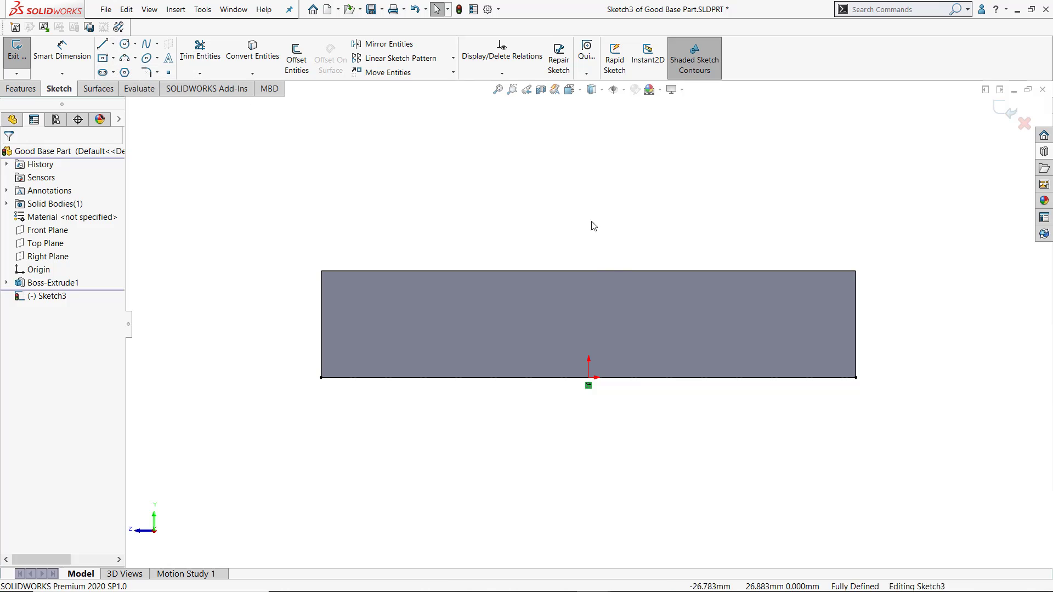
{"action": "left_click", "coordinate": [587, 271]}
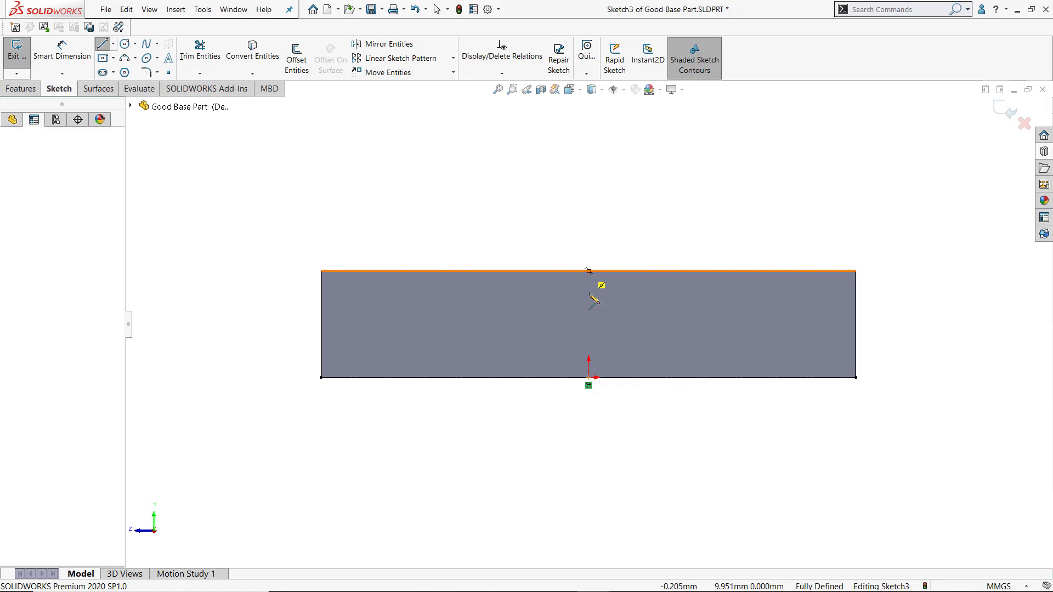
{"action": "double_click", "coordinate": [589, 378]}
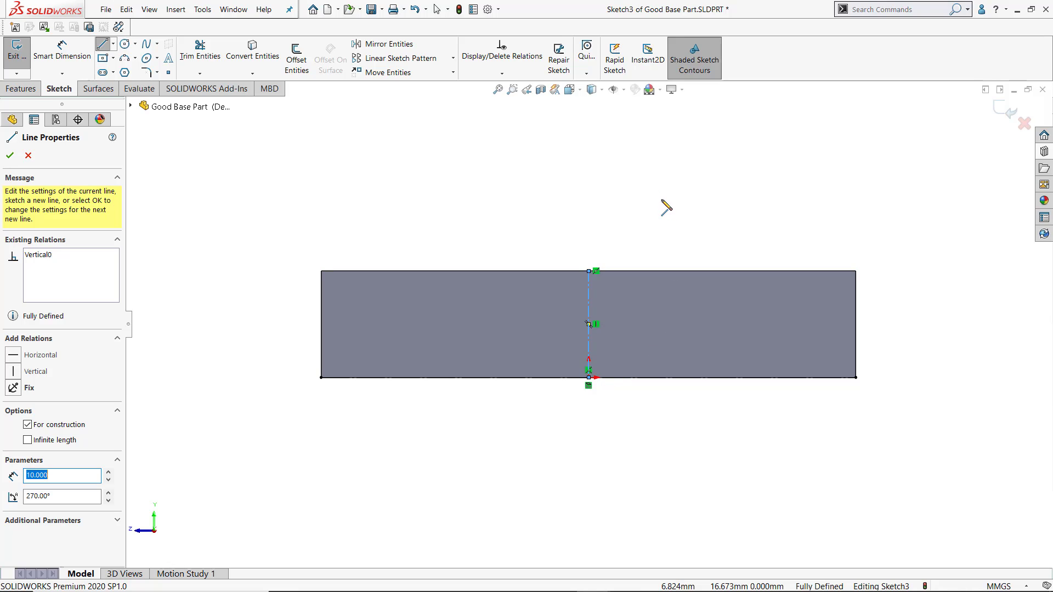
{"action": "key", "text": "Escape"}
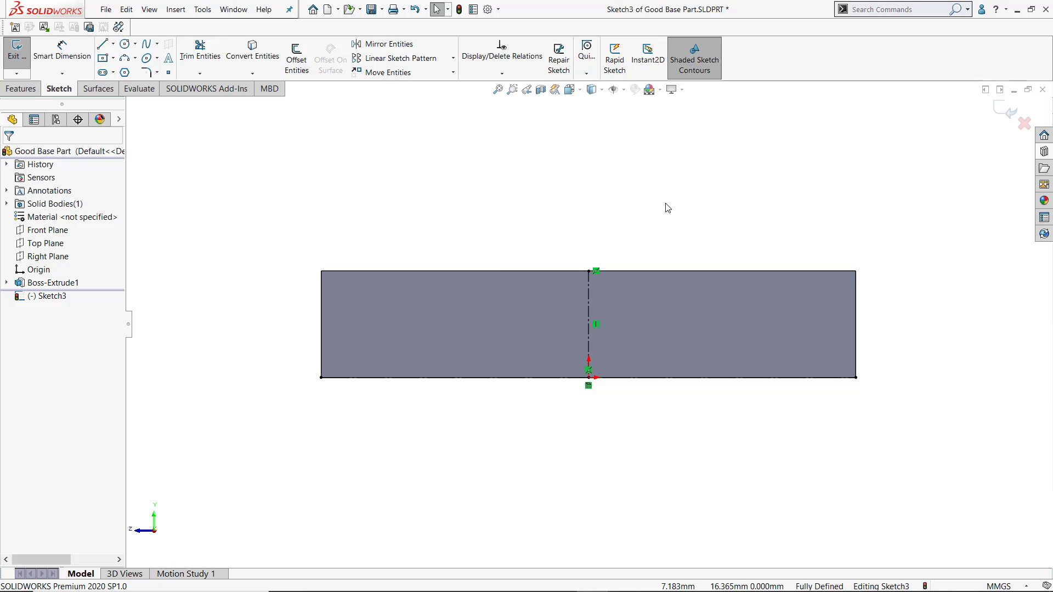
{"action": "left_click", "coordinate": [502, 52]}
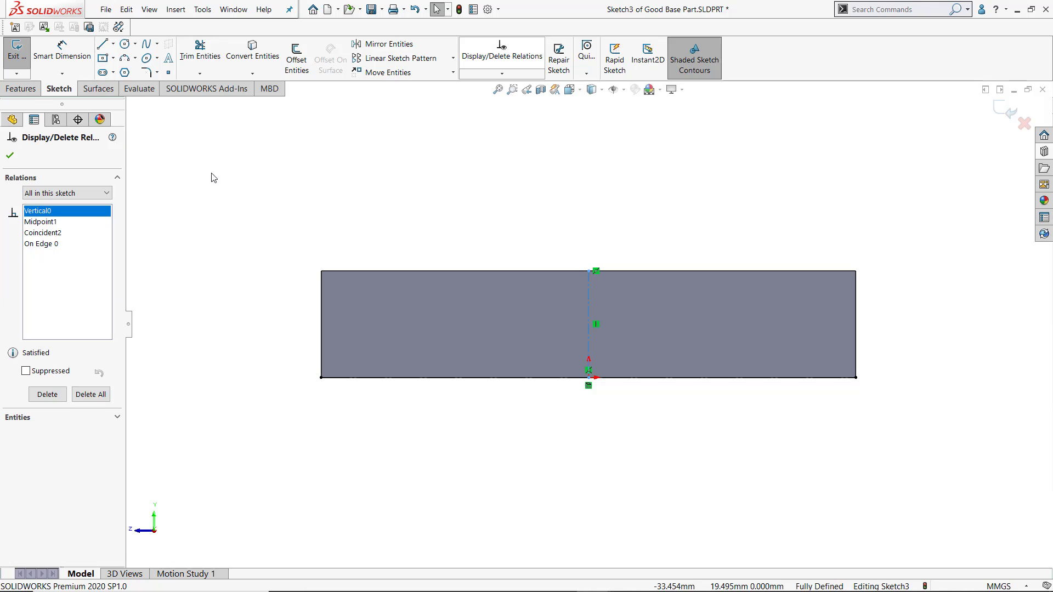
{"action": "left_click", "coordinate": [85, 193]}
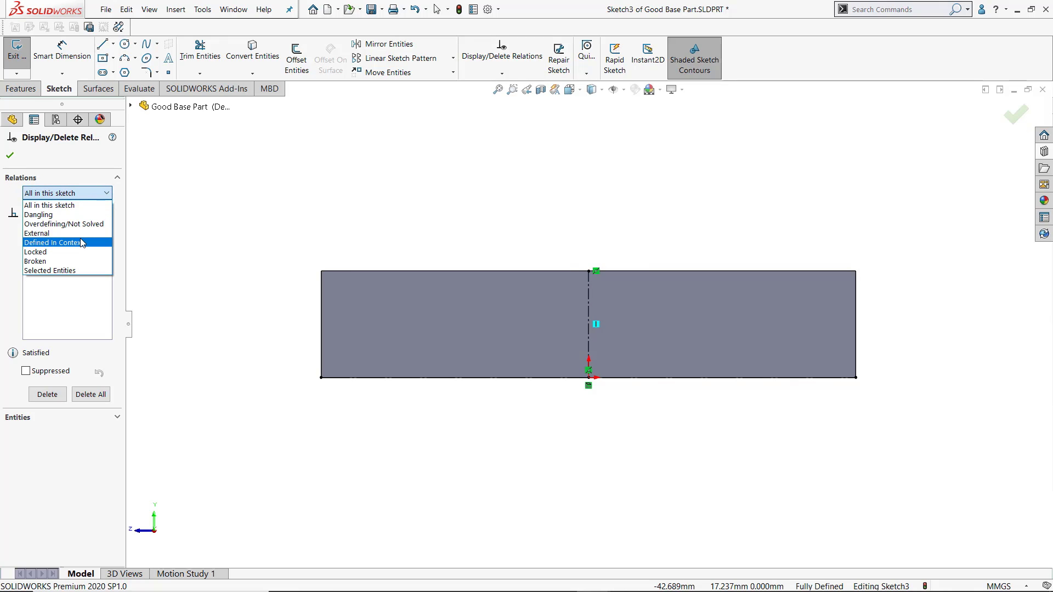
{"action": "left_click", "coordinate": [71, 234]}
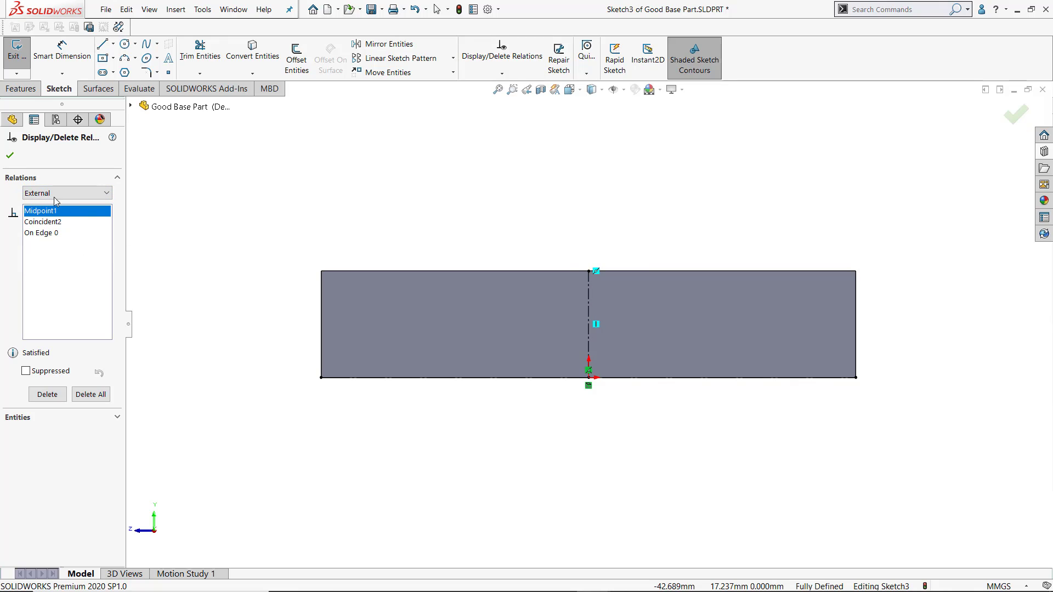
{"action": "left_click", "coordinate": [49, 235]}
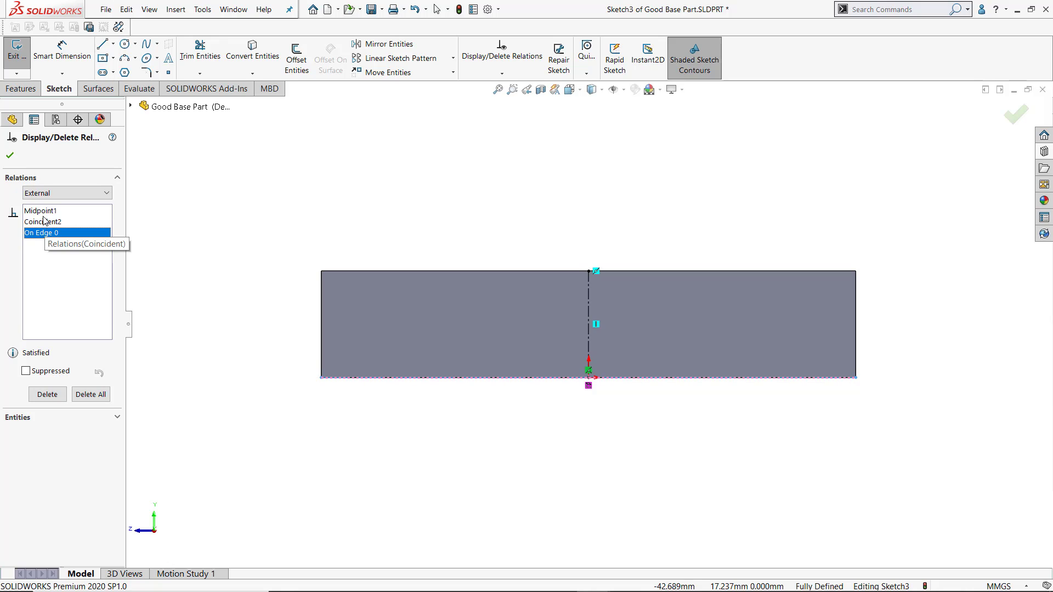
{"action": "left_click", "coordinate": [41, 211]}
{"action": "left_click", "coordinate": [49, 222]}
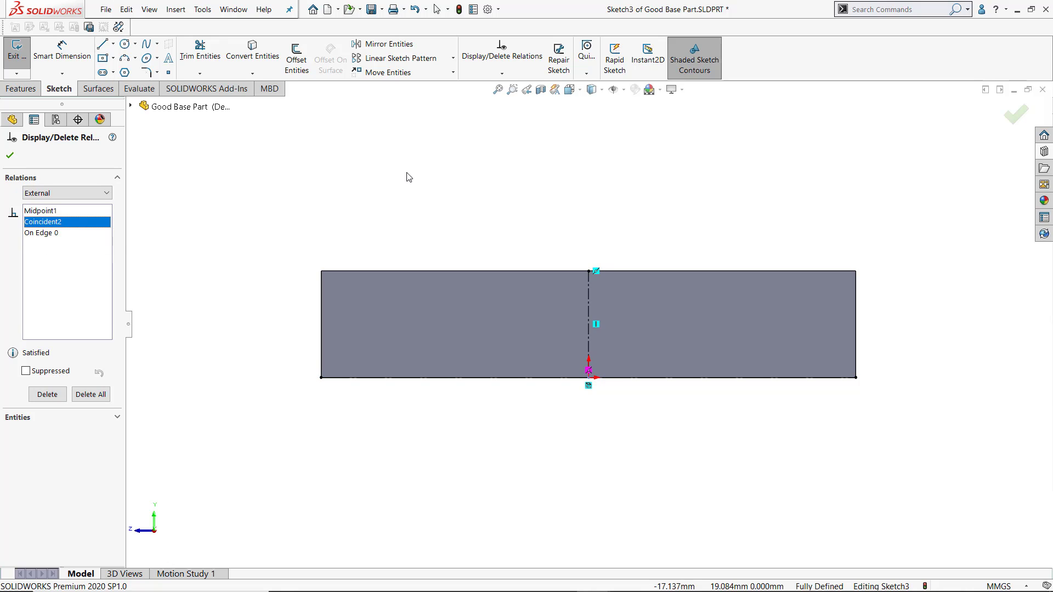
Delete the existing vertical centerline from Sketch3
{"action": "key", "text": "Escape"}
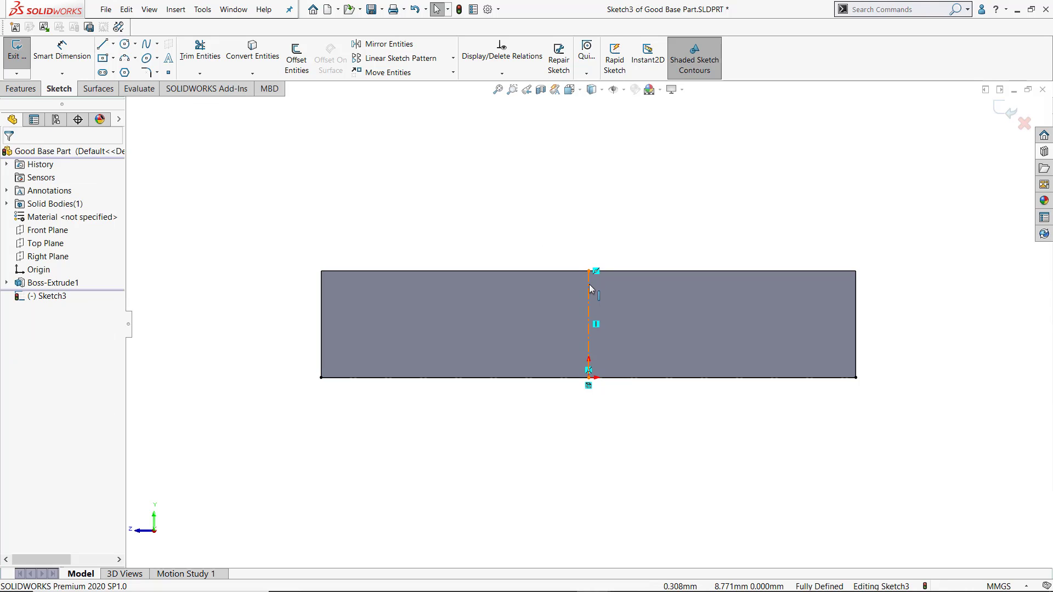
{"action": "left_click", "coordinate": [589, 281]}
{"action": "key", "text": "Delete"}
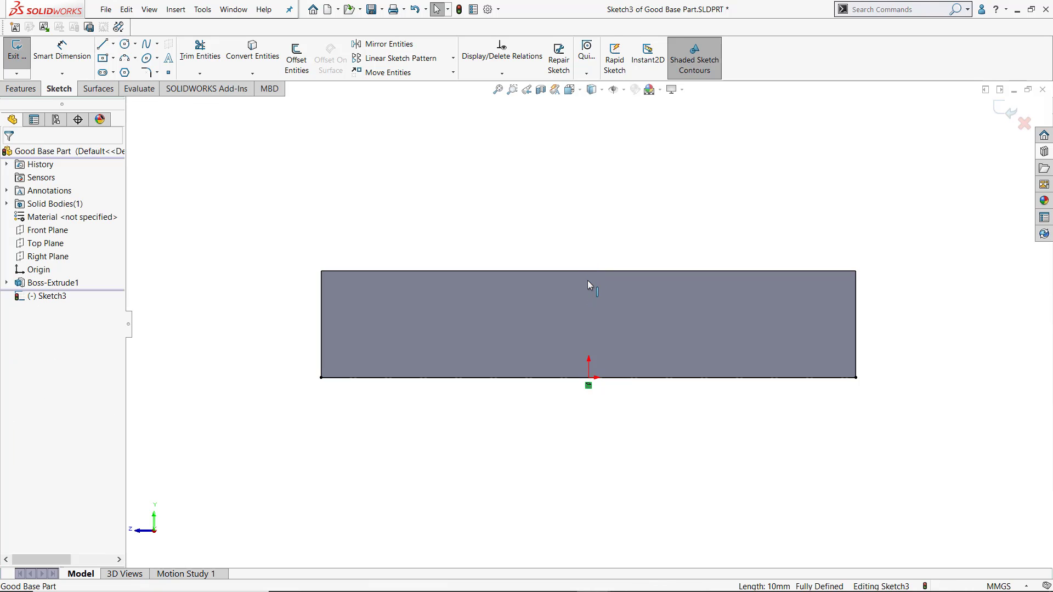
Draw a new vertical centerline above the block and hide the solid body
{"action": "left_click", "coordinate": [113, 43]}
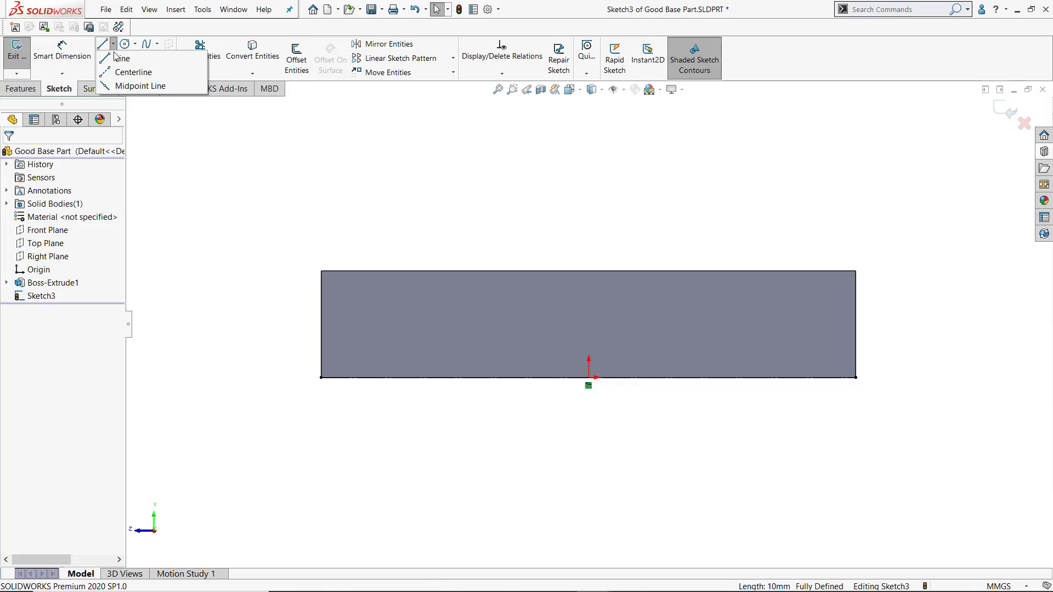
{"action": "left_click", "coordinate": [438, 144]}
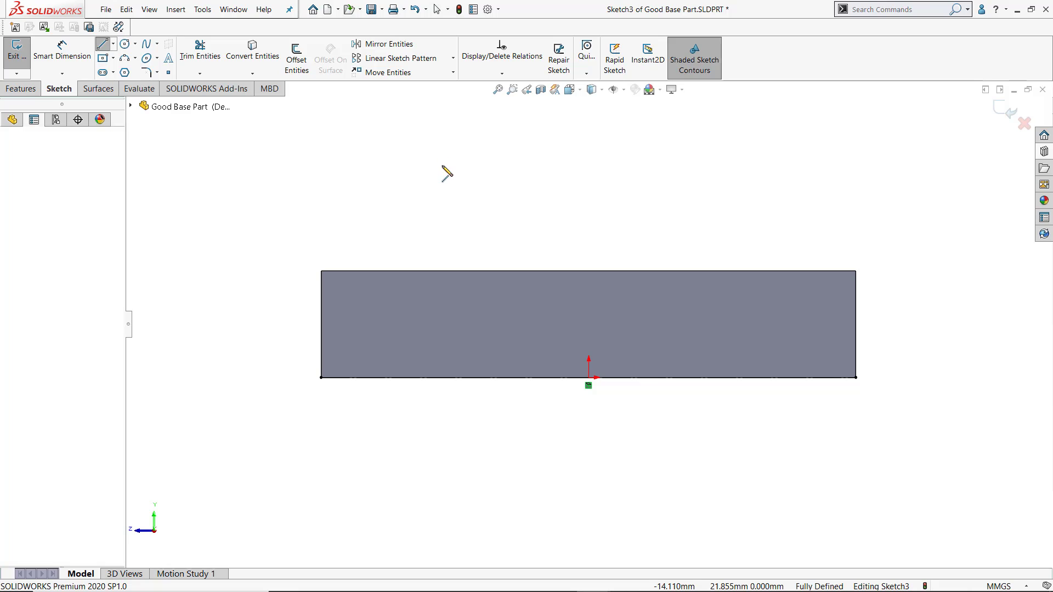
{"action": "left_click", "coordinate": [437, 224]}
{"action": "key", "text": "Escape"}
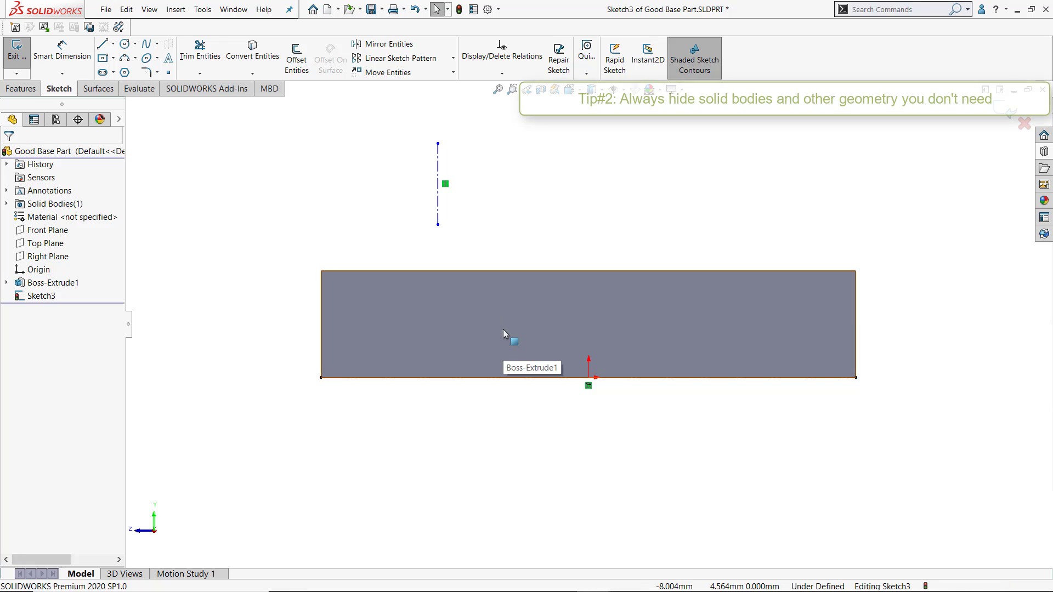
{"action": "key", "text": "Tab"}
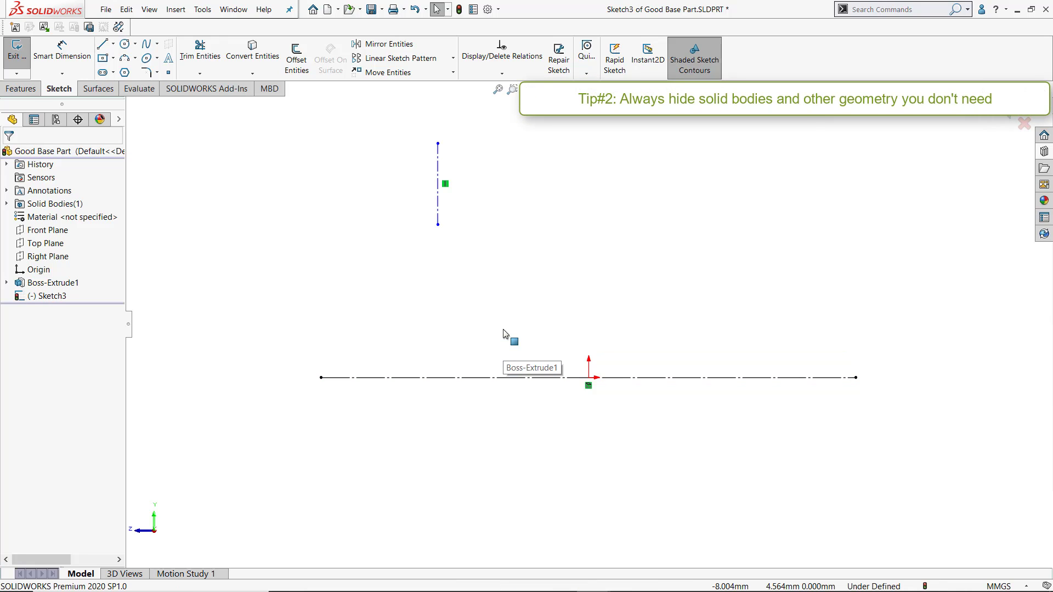
Make the vertical centerline's lower endpoint the midpoint of the horizontal centerline
{"action": "left_click", "coordinate": [438, 225]}
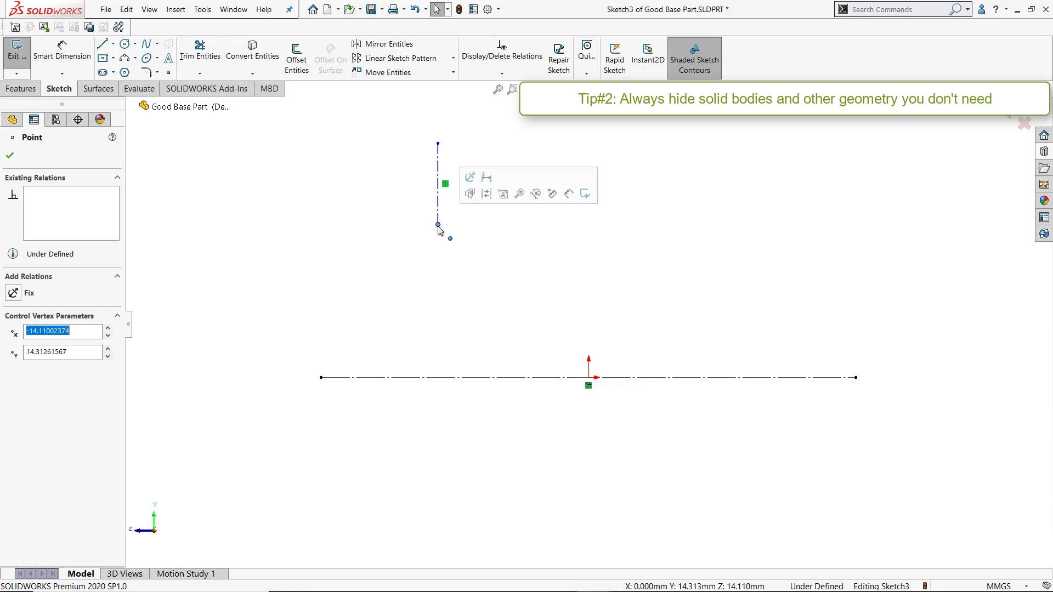
{"action": "left_click", "coordinate": [513, 378], "text": "ctrl"}
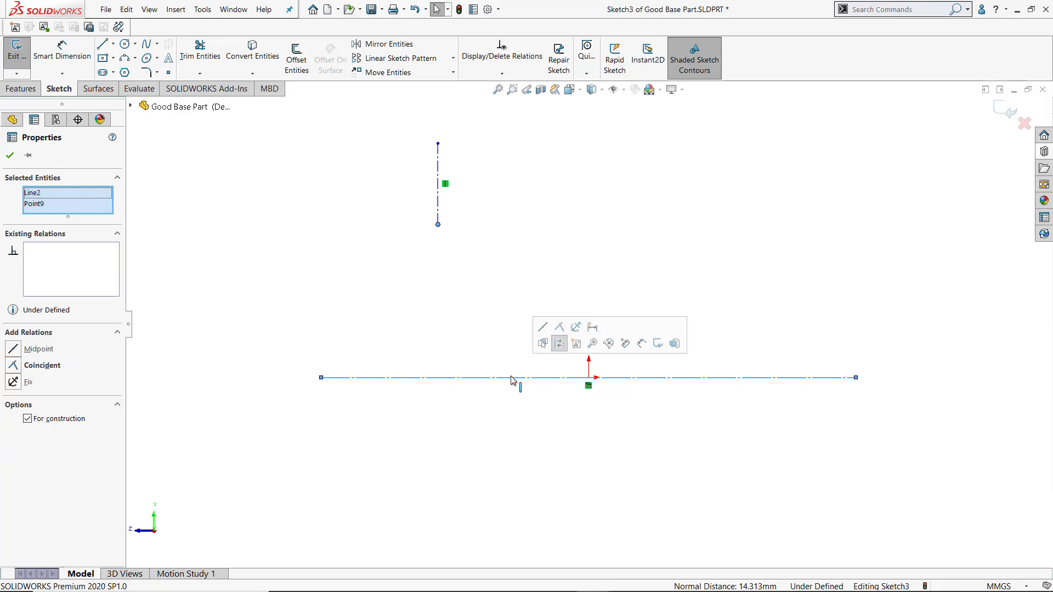
{"action": "left_click", "coordinate": [543, 329]}
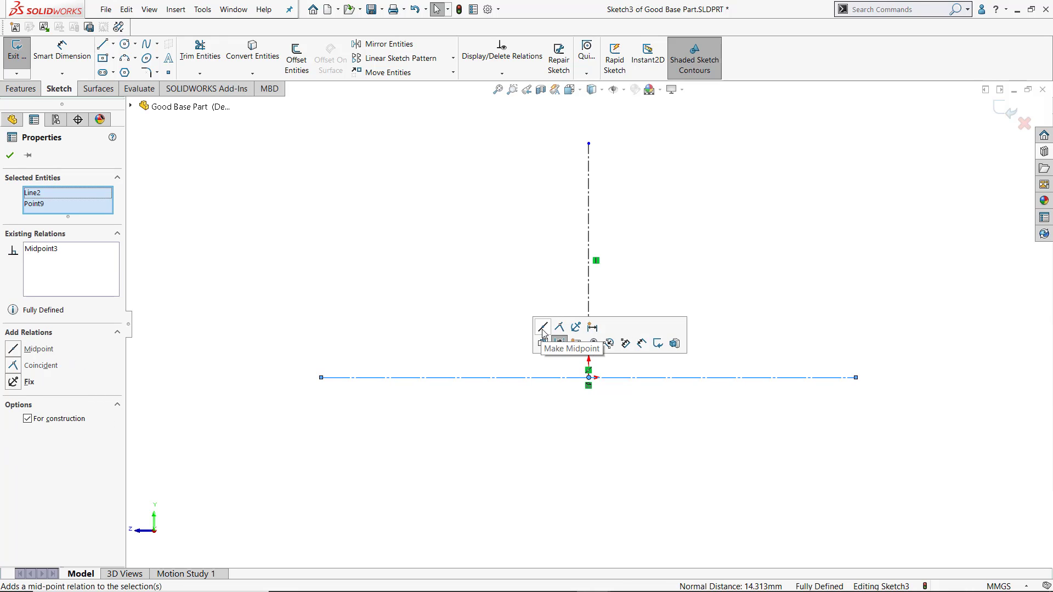
{"action": "left_click", "coordinate": [475, 254]}
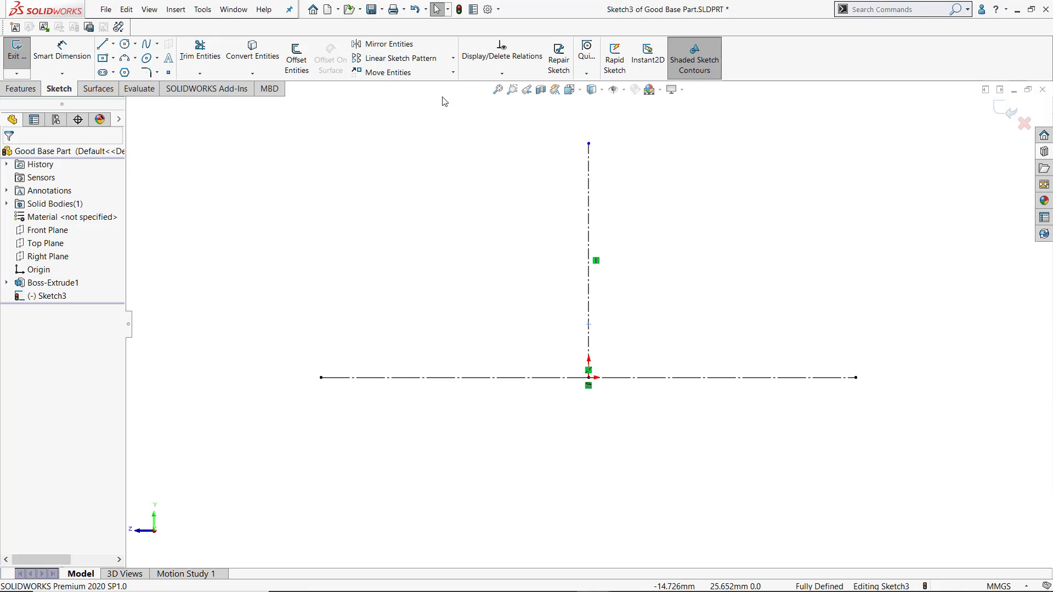
Review Sketch3's relations in Display/Delete Relations filtered to External
{"action": "left_click", "coordinate": [502, 55]}
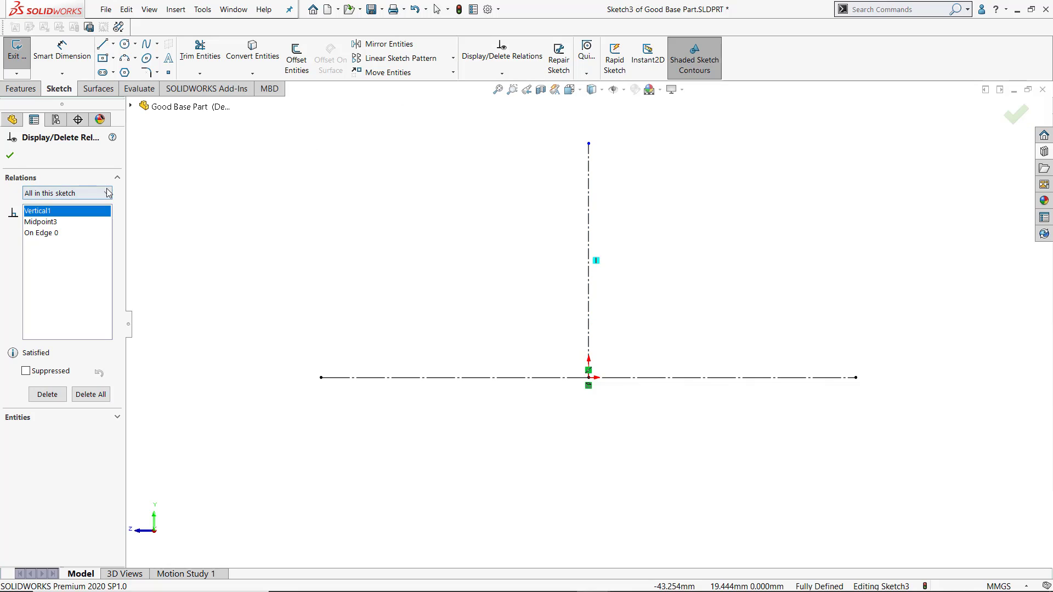
{"action": "left_click", "coordinate": [108, 193]}
{"action": "left_click", "coordinate": [84, 236]}
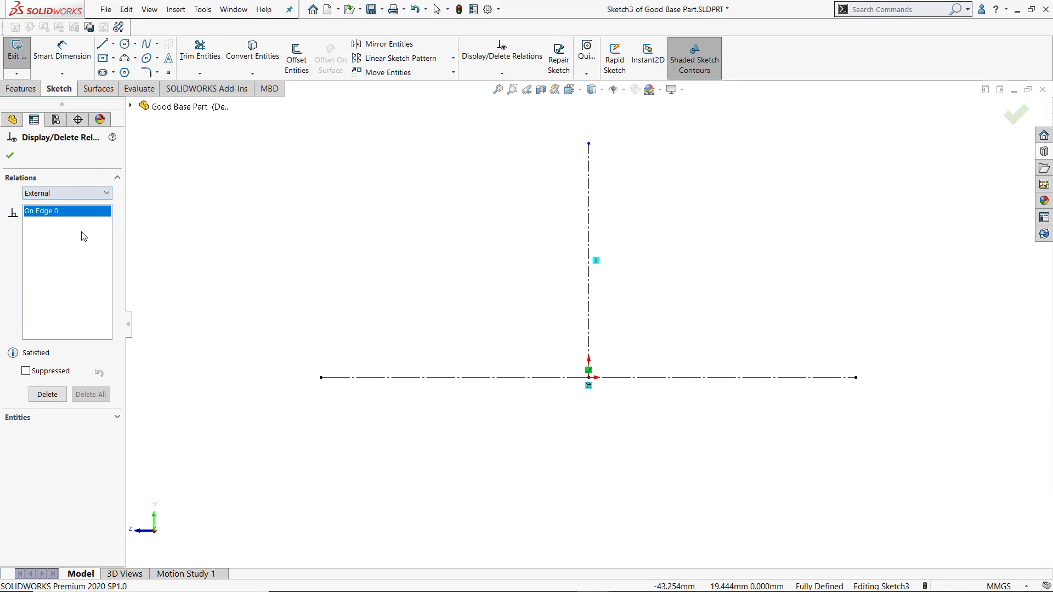
{"action": "left_click", "coordinate": [10, 155]}
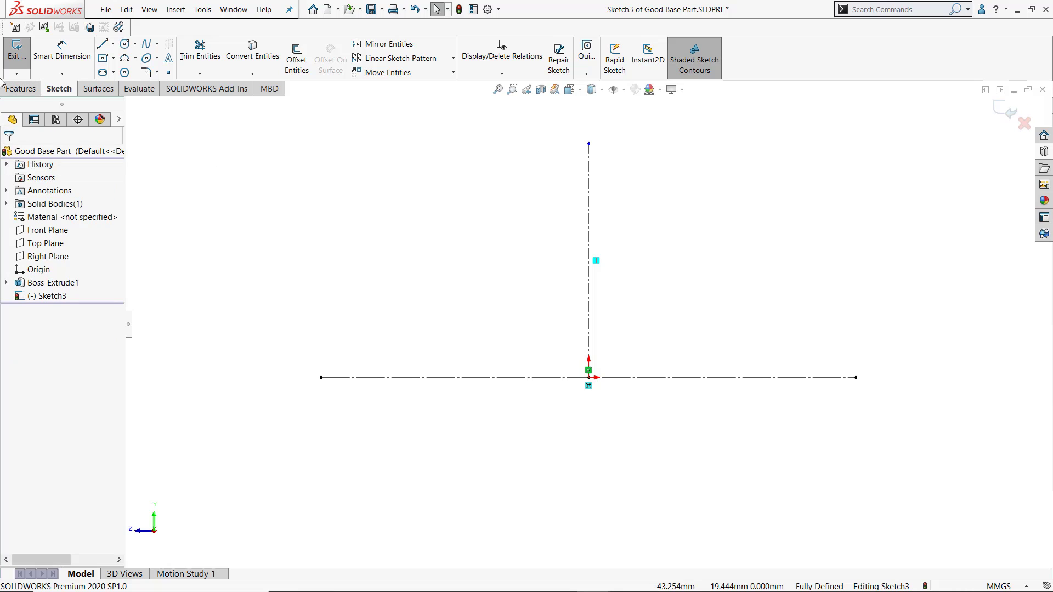
Exit Sketch3 and create Plane1 perpendicular to the vertical centerline at its lower endpoint, normal flipped up
{"action": "left_click", "coordinate": [10, 49]}
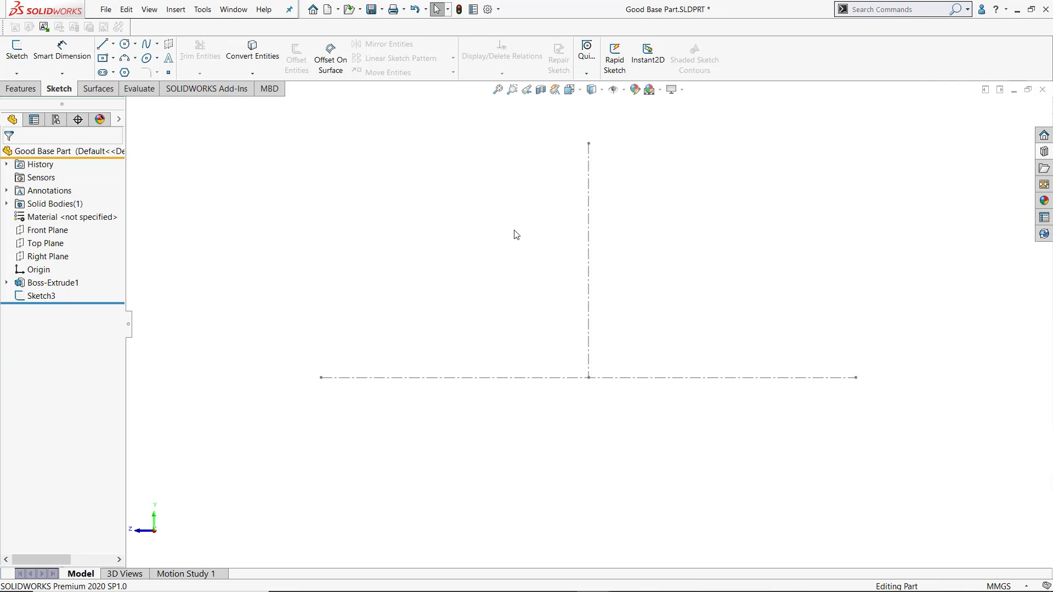
{"action": "mouse_move", "coordinate": [516, 233]}
{"action": "middle_mouse_down"}
{"action": "mouse_move", "coordinate": [571, 225]}
{"action": "mouse_move", "coordinate": [569, 285]}
{"action": "middle_mouse_up"}
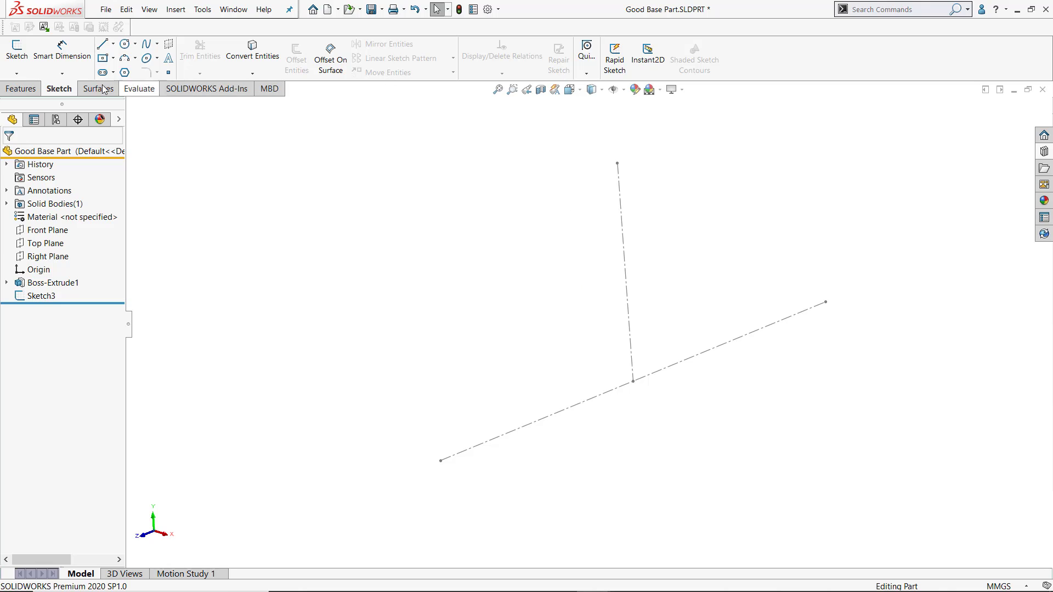
{"action": "left_click", "coordinate": [21, 89]}
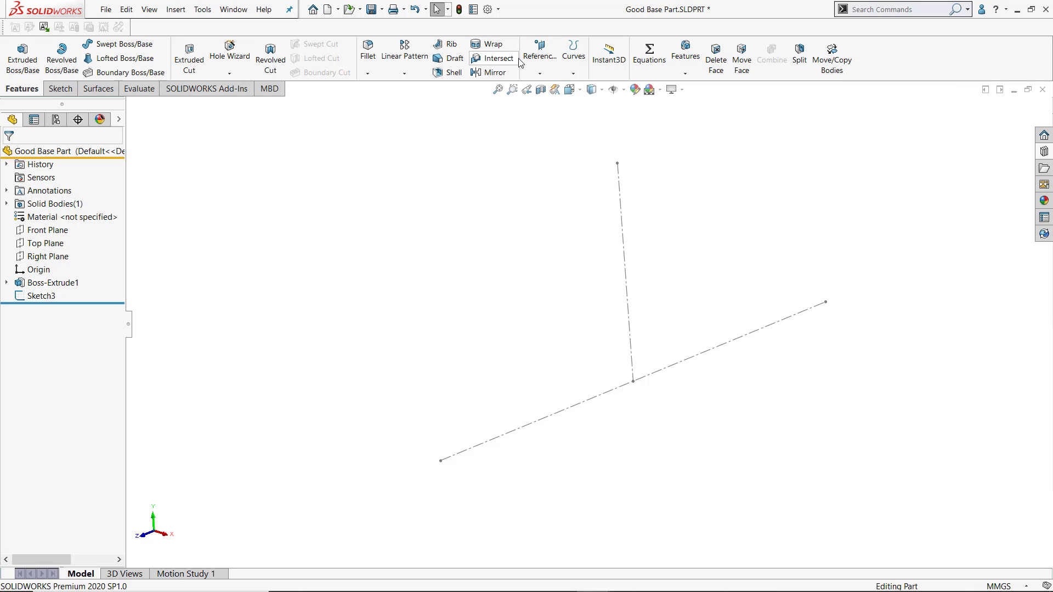
{"action": "left_click", "coordinate": [540, 55]}
{"action": "left_click", "coordinate": [550, 87]}
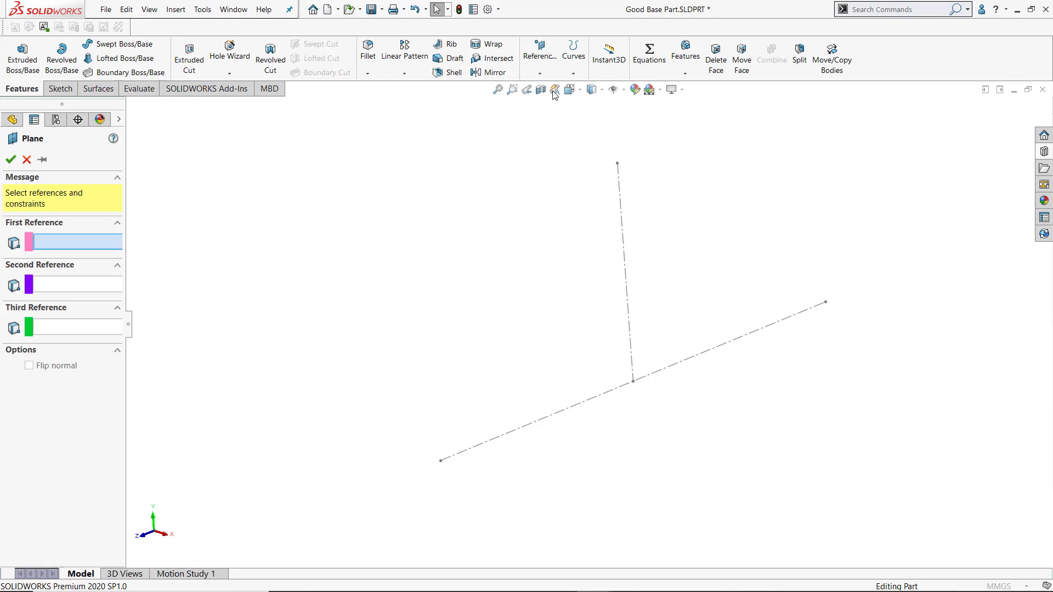
{"action": "left_click", "coordinate": [621, 198]}
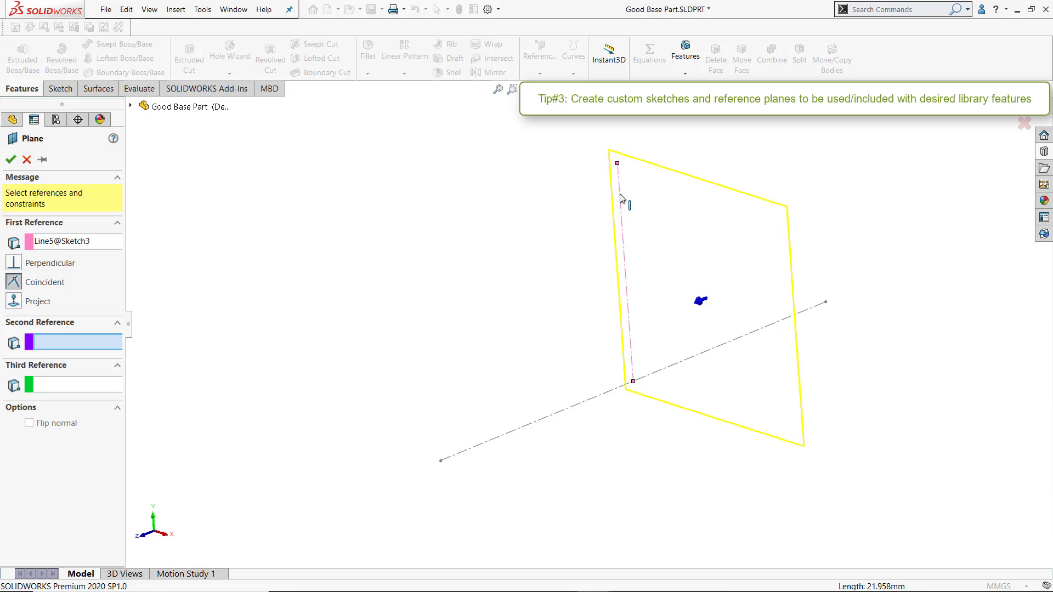
{"action": "left_click", "coordinate": [634, 381]}
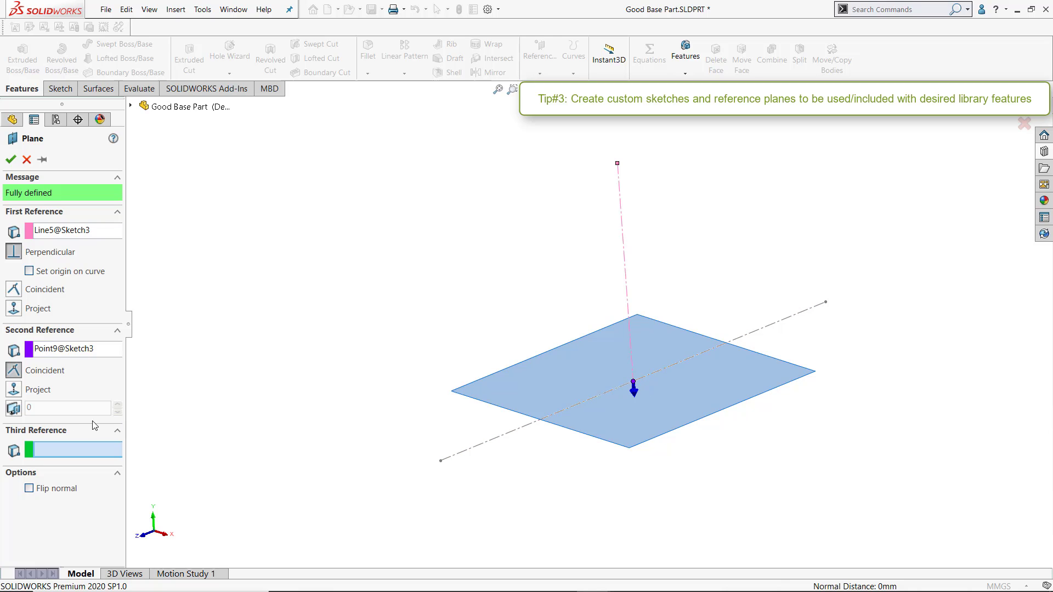
{"action": "left_click", "coordinate": [55, 490]}
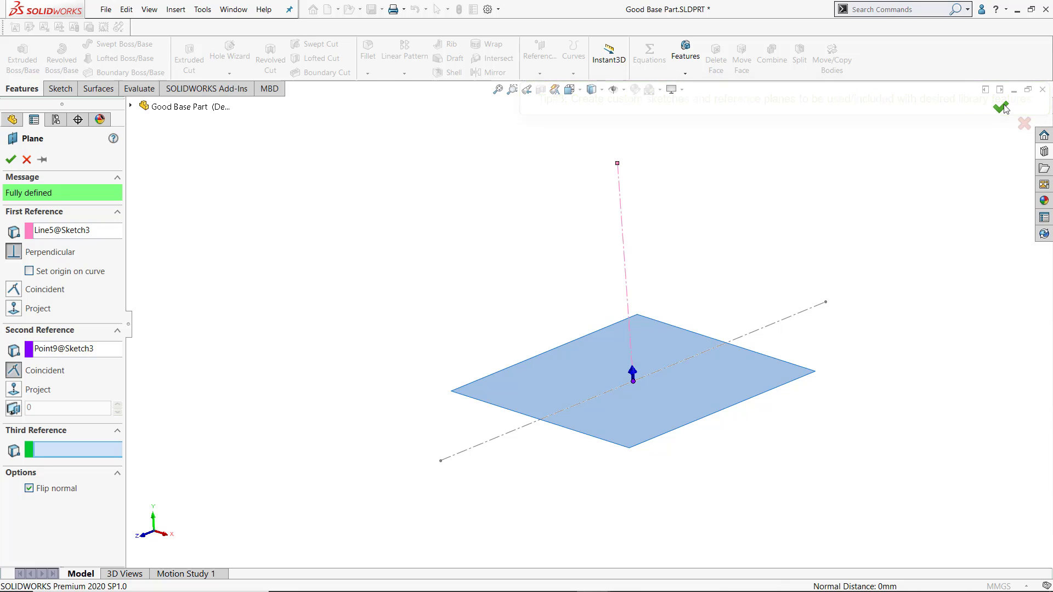
{"action": "left_click", "coordinate": [1003, 108]}
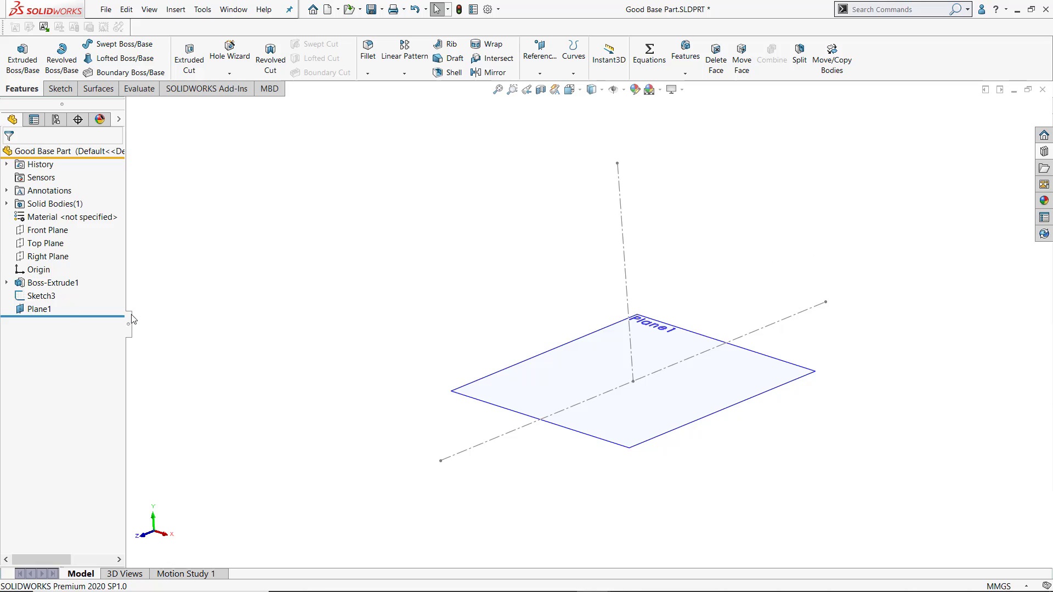
{"action": "left_click", "coordinate": [23, 314]}
Rename Plane1 to "Top Plane" in the FeatureManager tree
{"action": "left_click", "coordinate": [31, 313]}
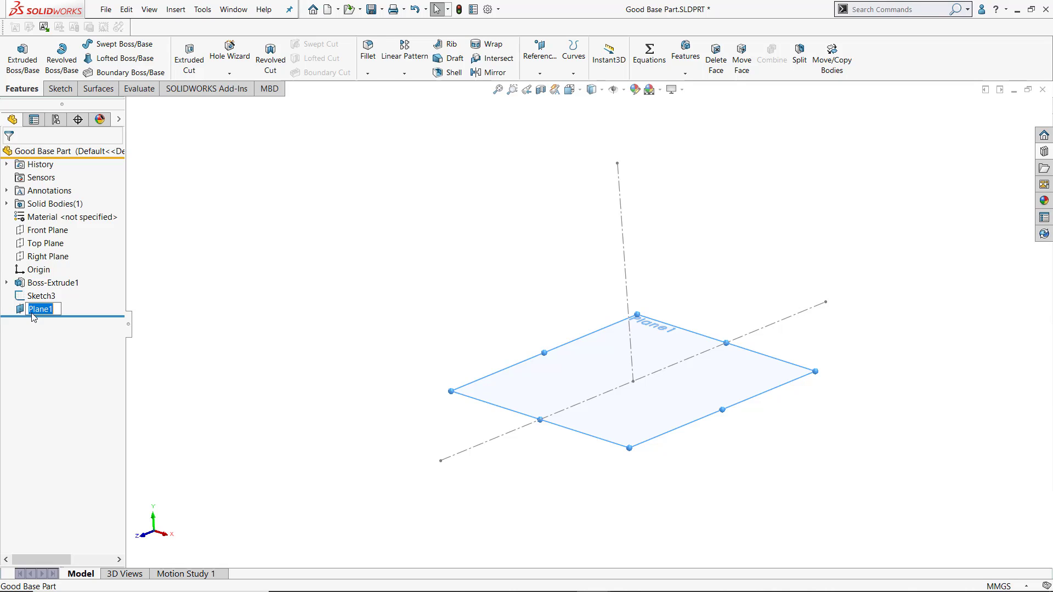
{"action": "type", "text": "\"Top Plane"}
{"action": "key", "text": "Return"}
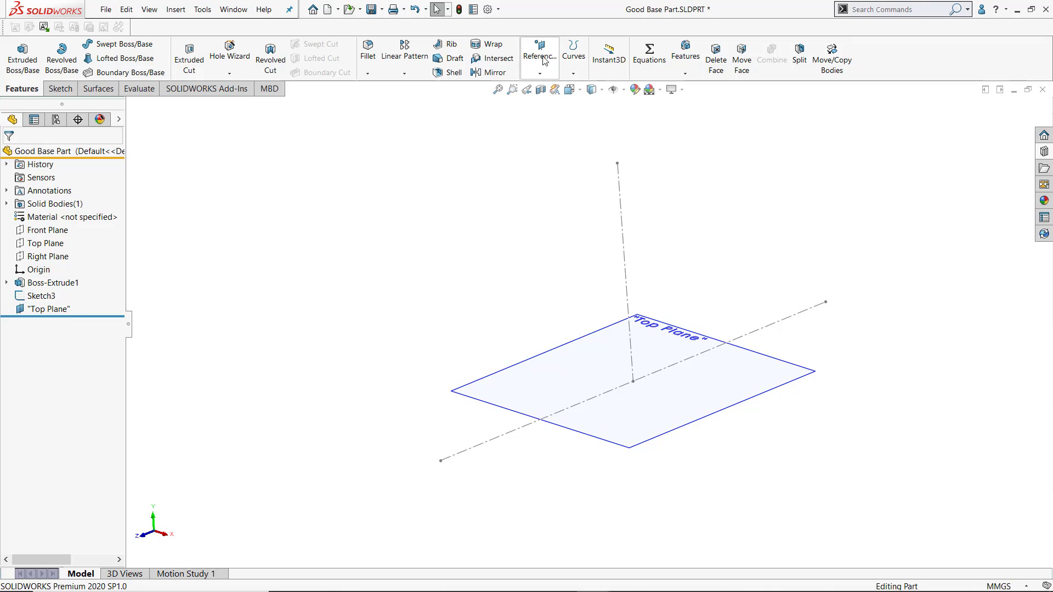
Create Plane2 perpendicular to the horizontal centerline through the centerlines' meeting point, normal flipped
{"action": "left_click", "coordinate": [539, 57]}
{"action": "left_click", "coordinate": [532, 87]}
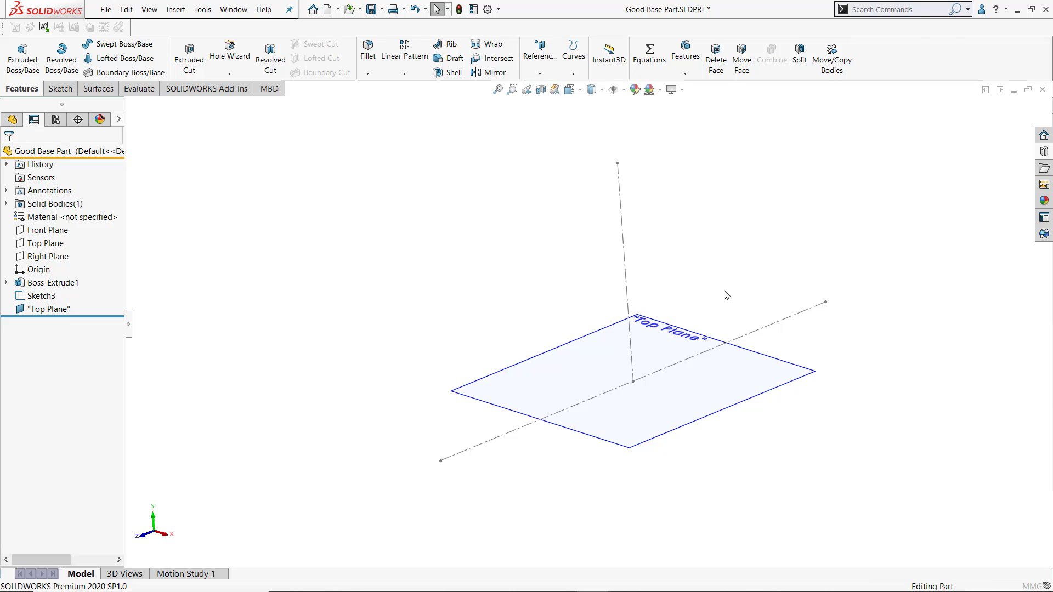
{"action": "left_click", "coordinate": [761, 332]}
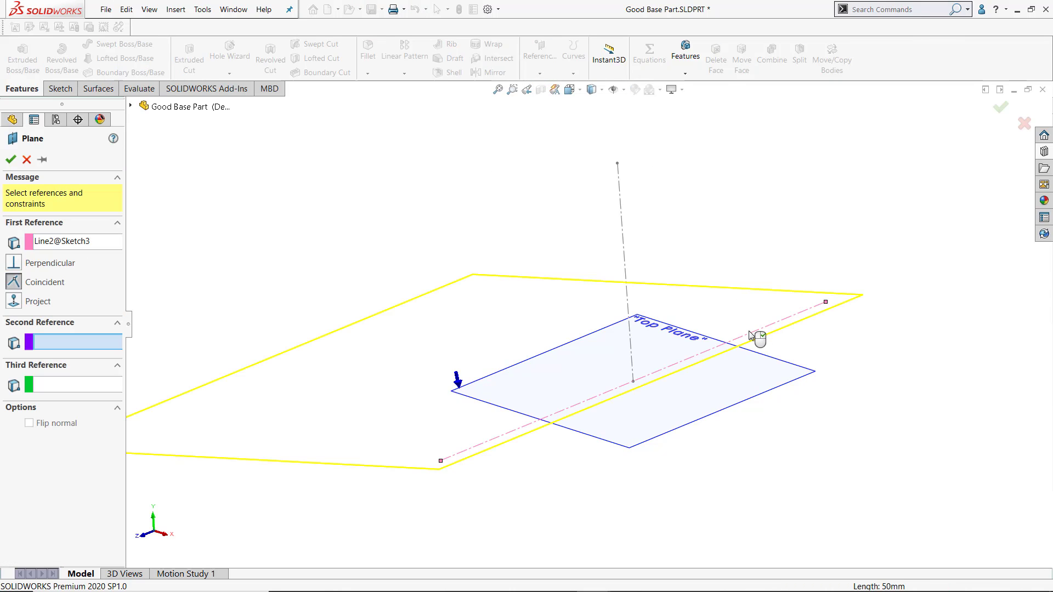
{"action": "left_click", "coordinate": [633, 383]}
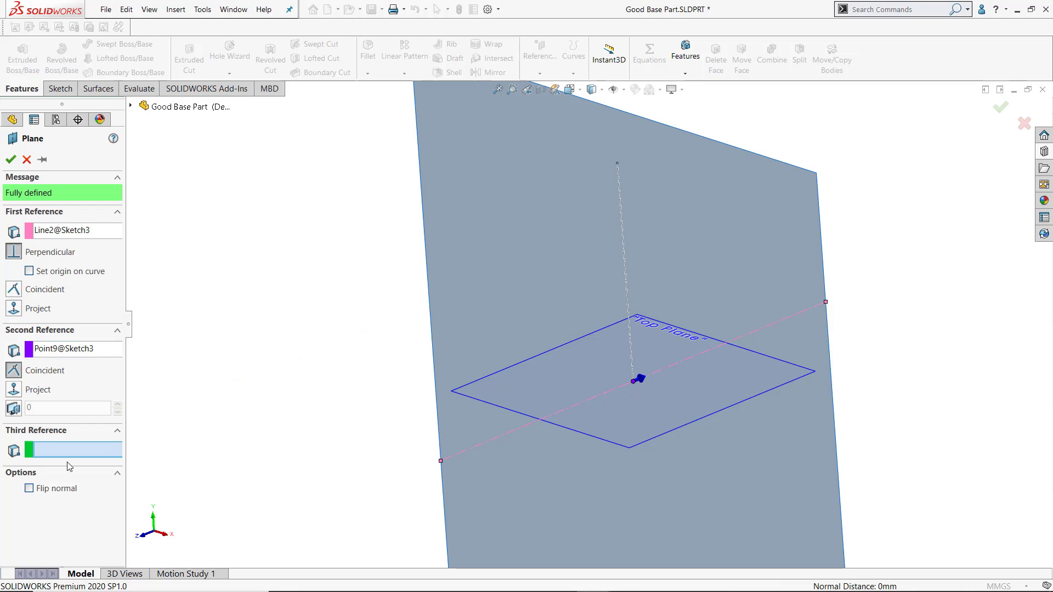
{"action": "left_click", "coordinate": [63, 491]}
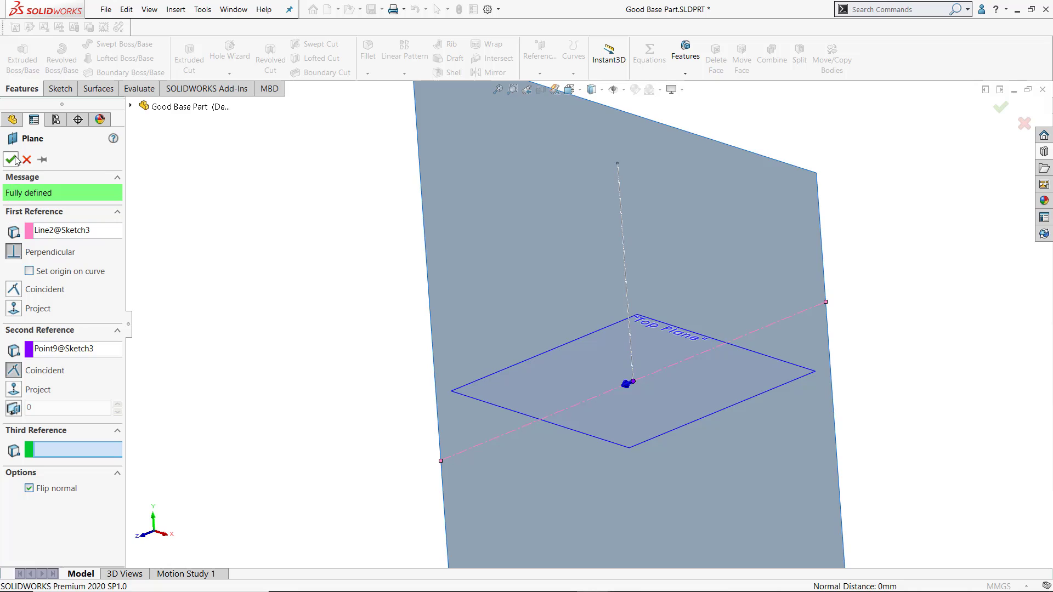
{"action": "key", "text": "Return"}
Rename Plane2 to "Right Plane" using Rename tree item
{"action": "left_click", "coordinate": [33, 323]}
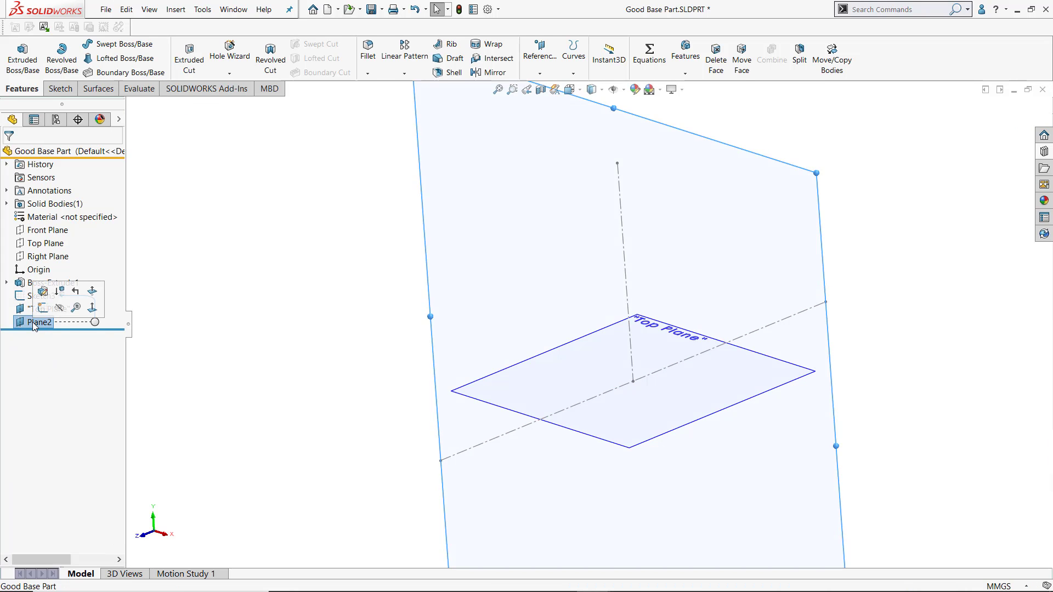
{"action": "left_click", "coordinate": [33, 323]}
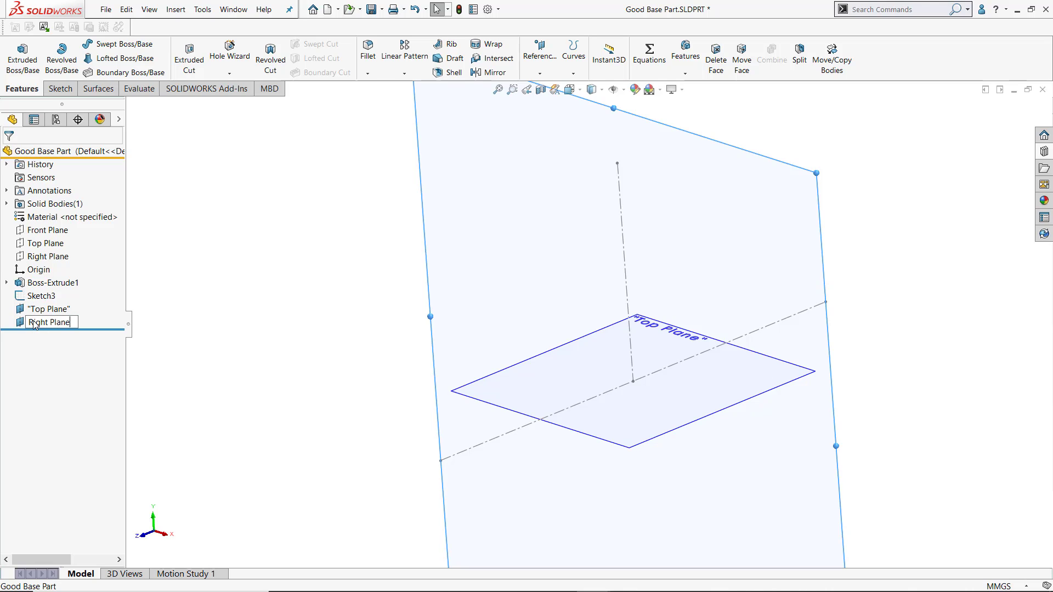
{"action": "key", "text": "Return"}
{"action": "left_click", "coordinate": [260, 225]}
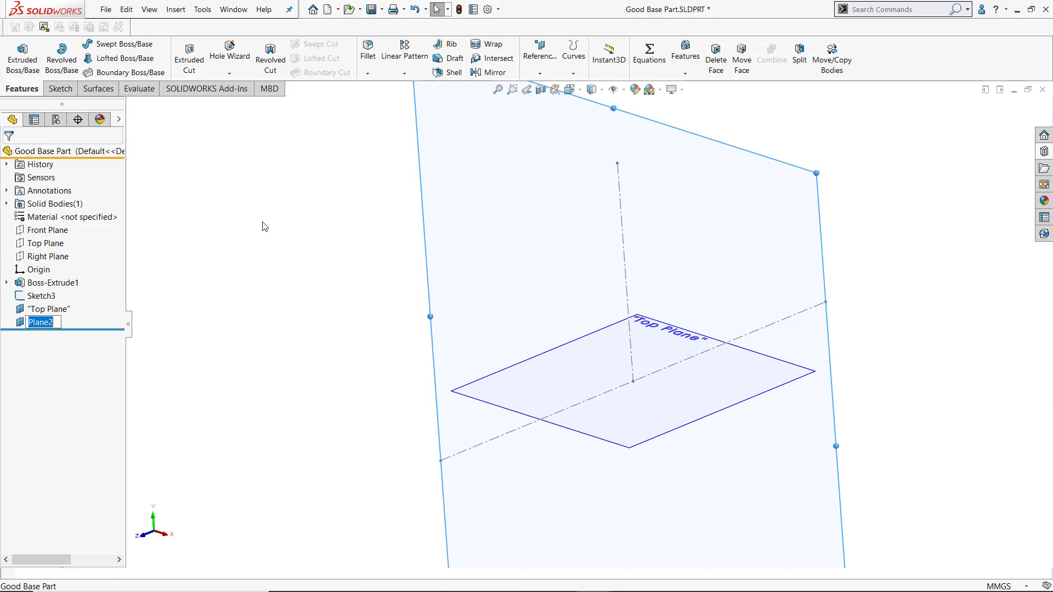
{"action": "right_click", "coordinate": [30, 326]}
{"action": "left_click", "coordinate": [91, 515]}
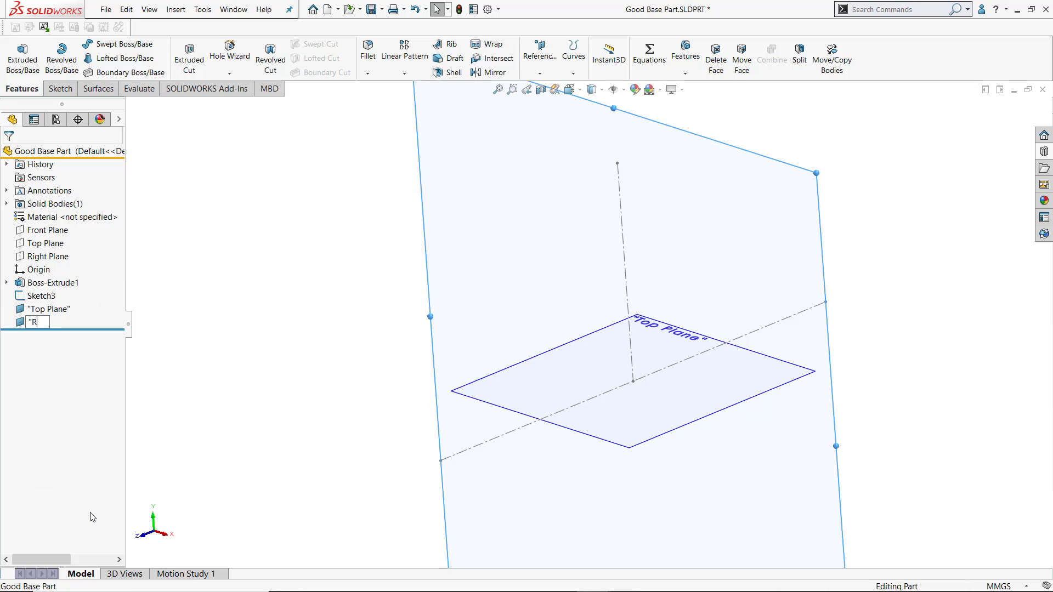
{"action": "type", "text": "\"Right Plane\""}
{"action": "key", "text": "Return"}
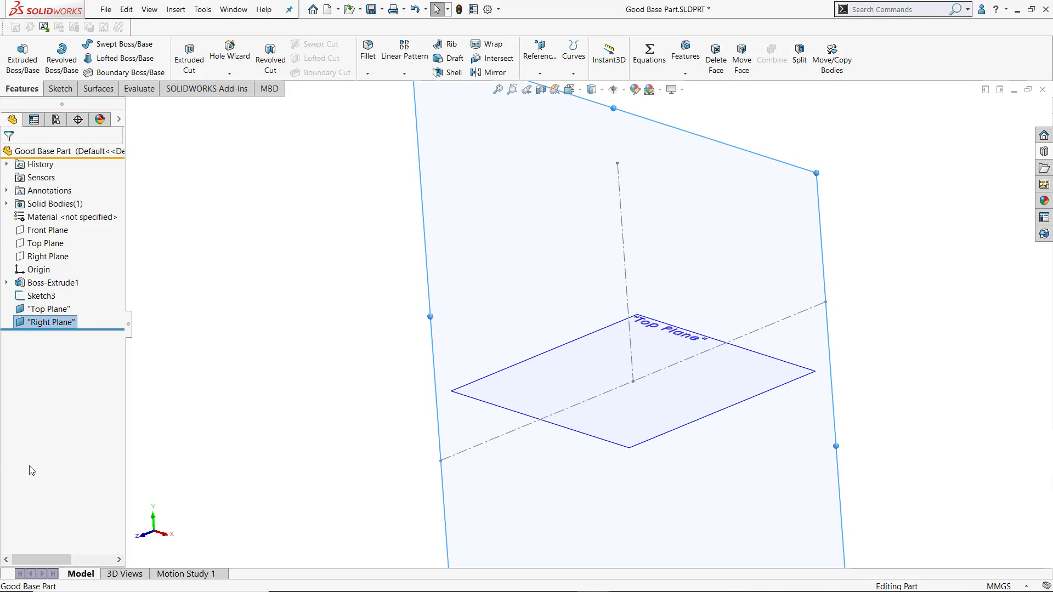
Hide "Right Plane" and open the empty Sketch4 on "Top Plane"
{"action": "left_click", "coordinate": [37, 310]}
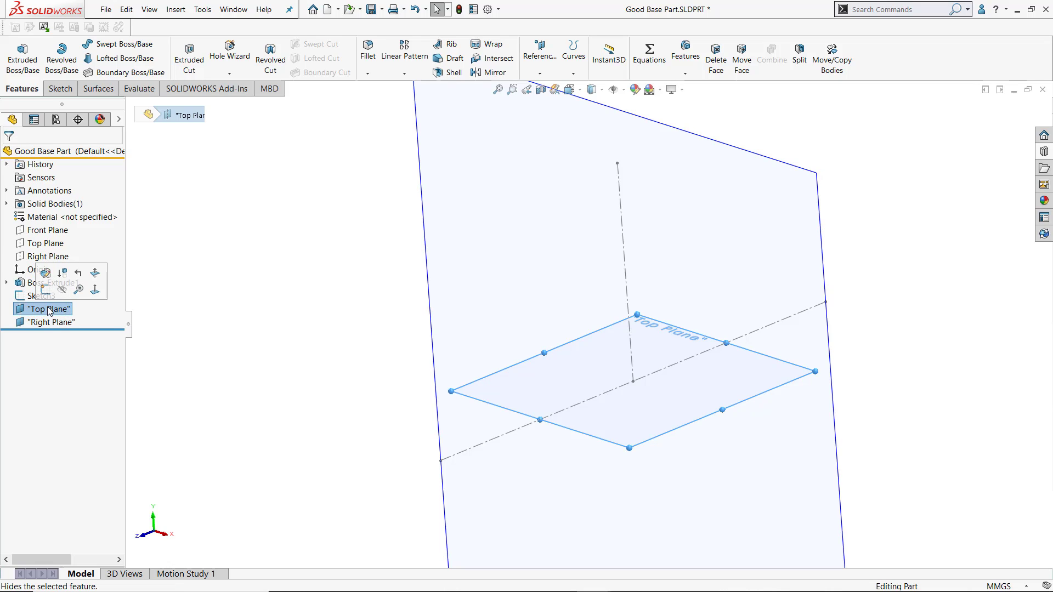
{"action": "right_click", "coordinate": [42, 323]}
{"action": "left_click", "coordinate": [81, 308]}
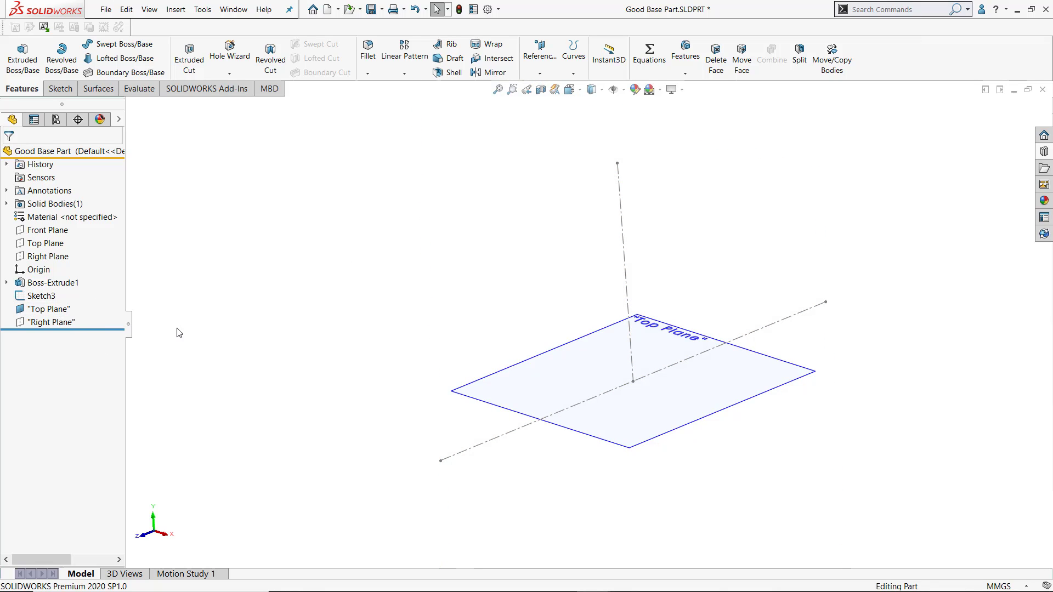
{"action": "left_click", "coordinate": [711, 410]}
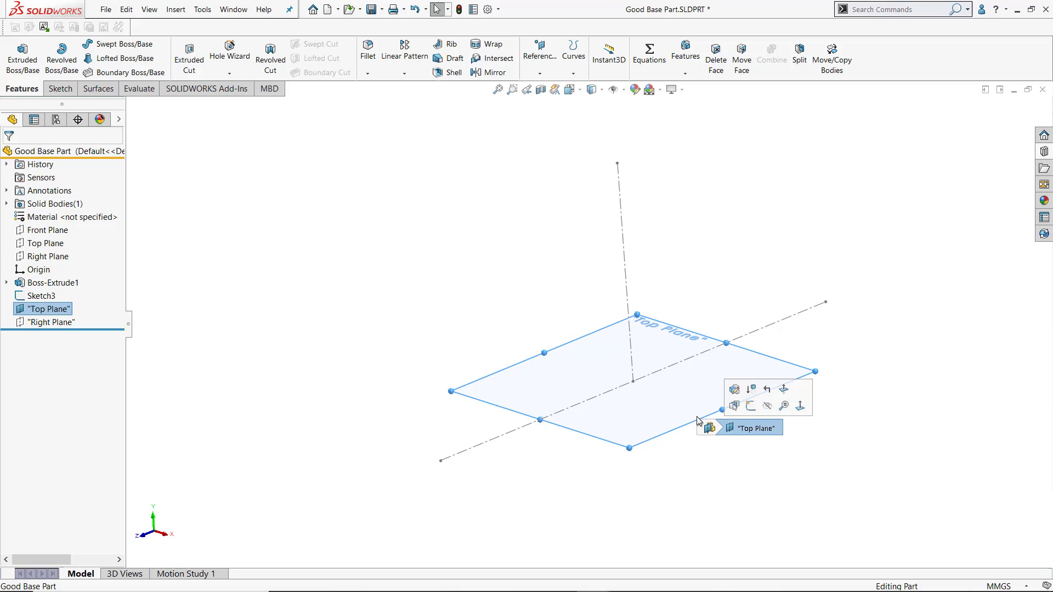
{"action": "left_click", "coordinate": [750, 411]}
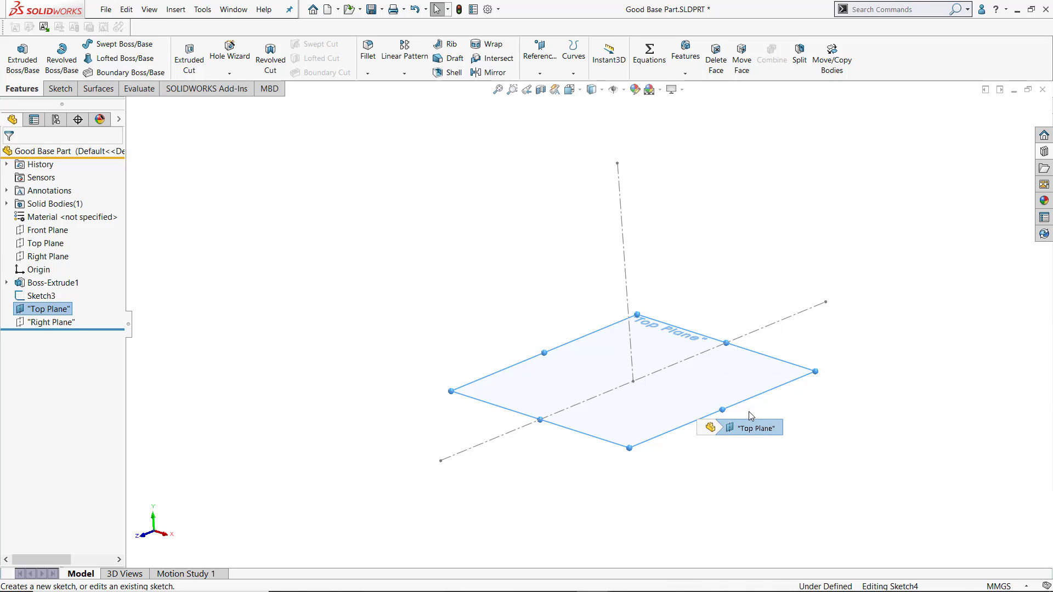
{"action": "left_click", "coordinate": [745, 226]}
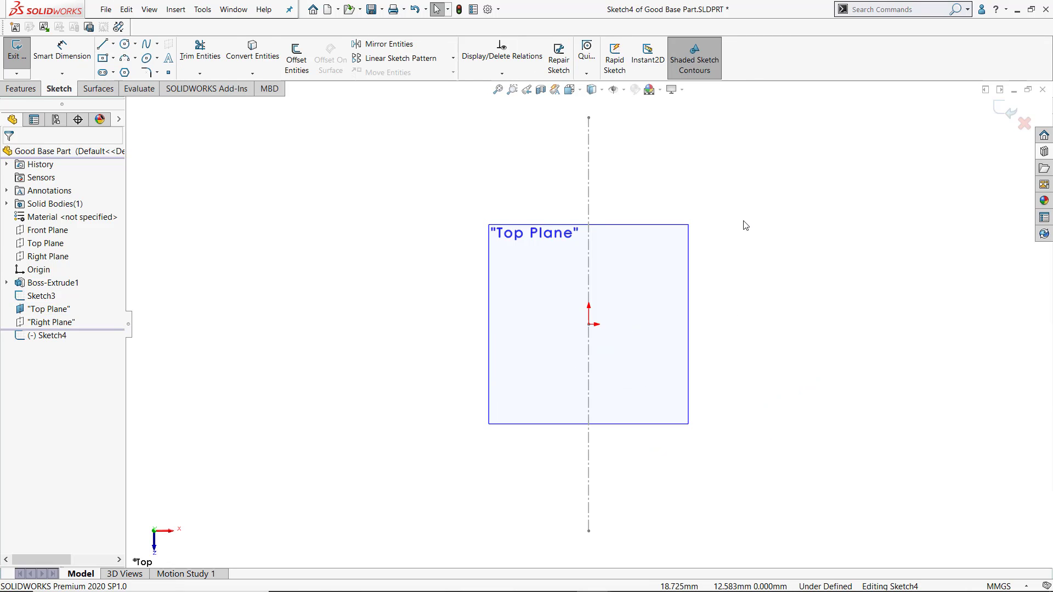
Draw a closed 40.00-tall profile with 45° ends and R1.00 tangent arcs, nudged slightly right
{"action": "left_click", "coordinate": [104, 45]}
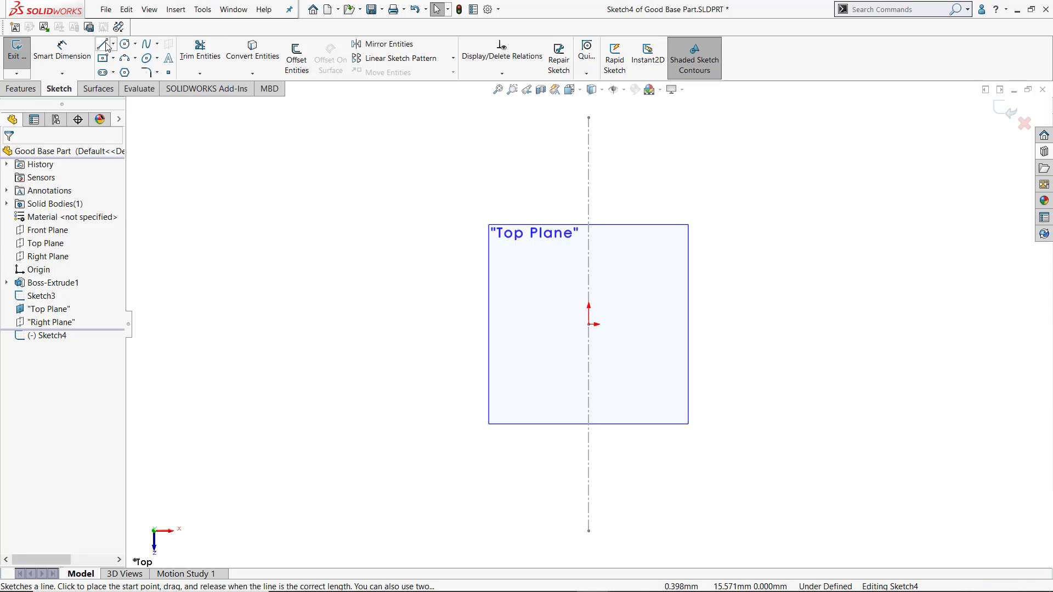
{"action": "left_click", "coordinate": [851, 311]}
{"action": "left_click", "coordinate": [853, 204]}
{"action": "key", "text": "a"}
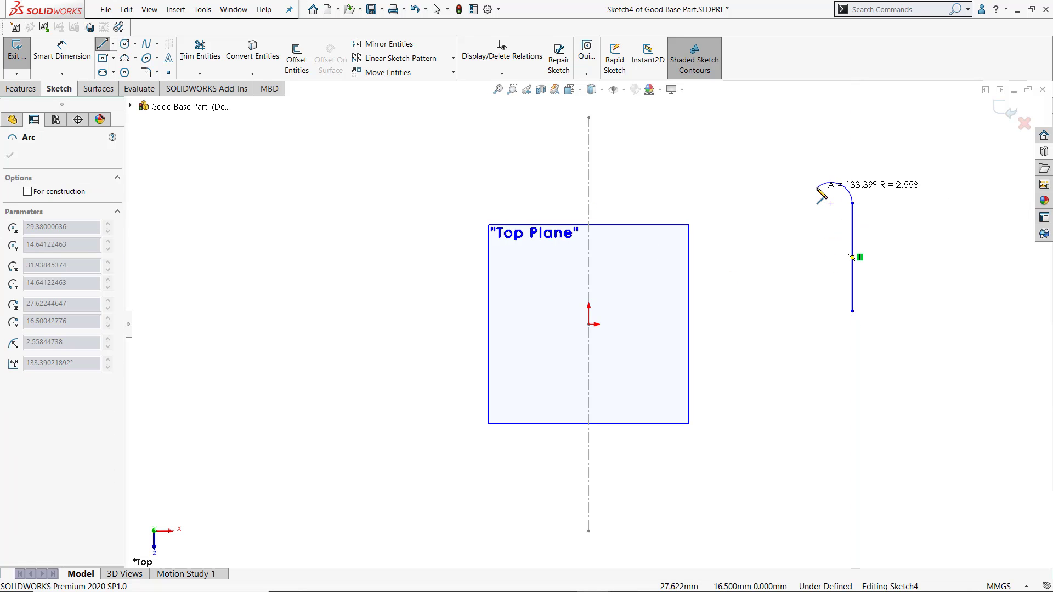
{"action": "left_click", "coordinate": [810, 173]}
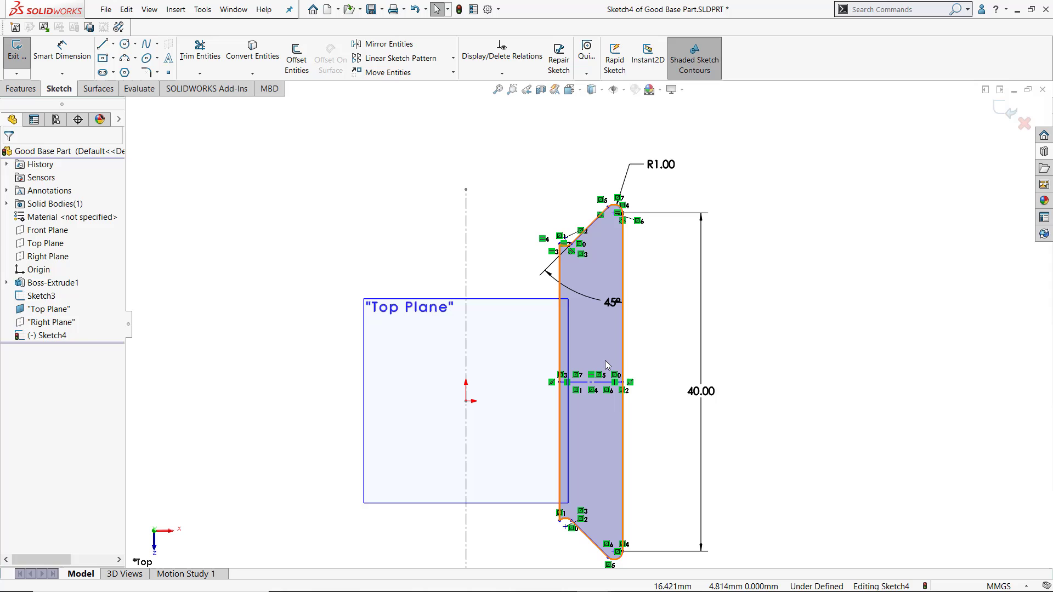
{"action": "left_click_drag", "start_coordinate": [606, 365], "coordinate": [652, 365]}
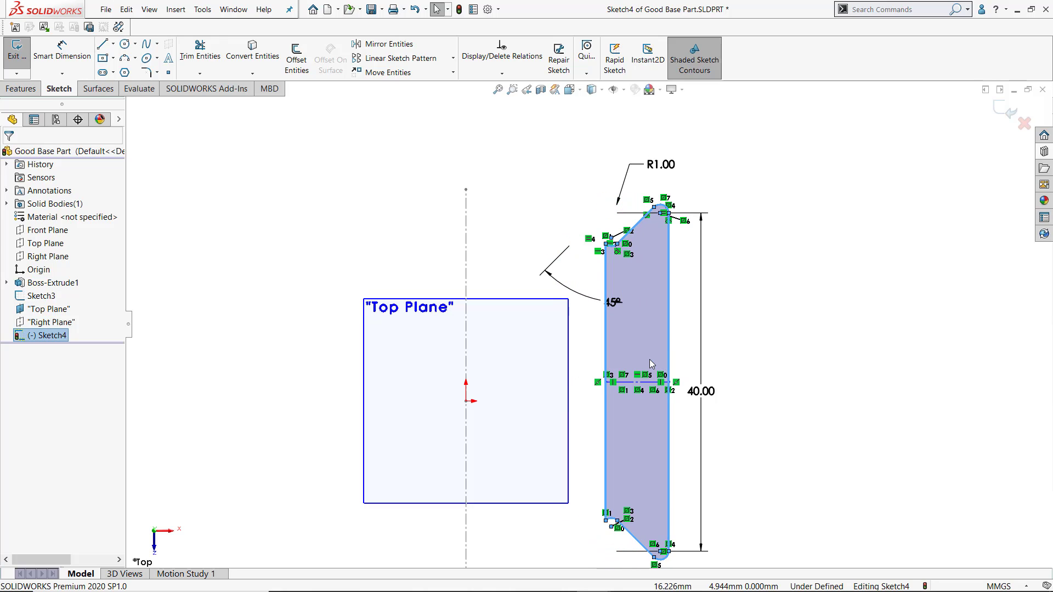
{"action": "left_click", "coordinate": [584, 341]}
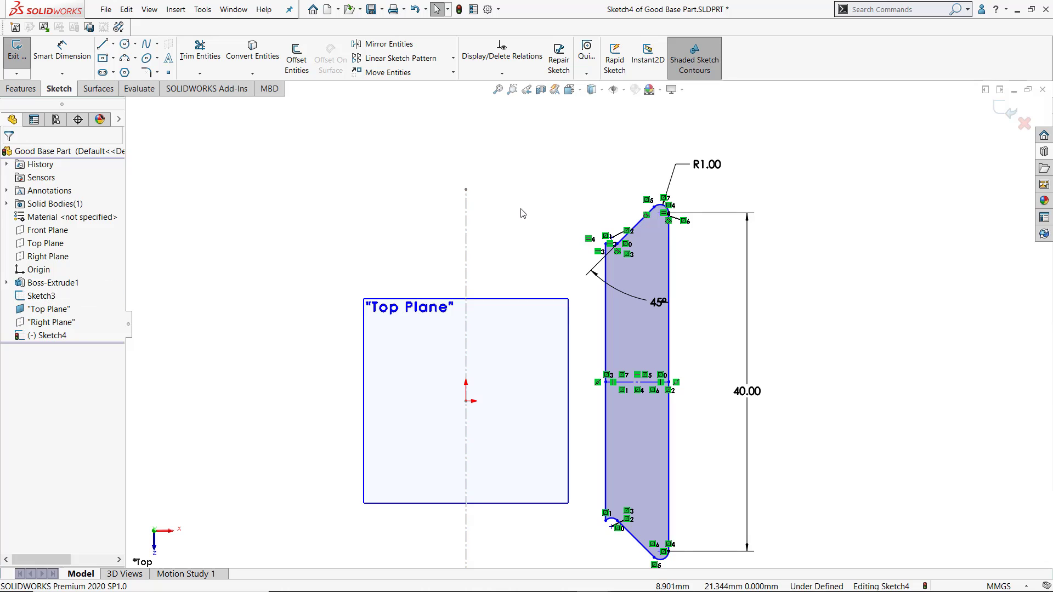
Tie the profile's middle point, Point10, to the midpoint of Sketch3's centerline
{"action": "left_click", "coordinate": [607, 382]}
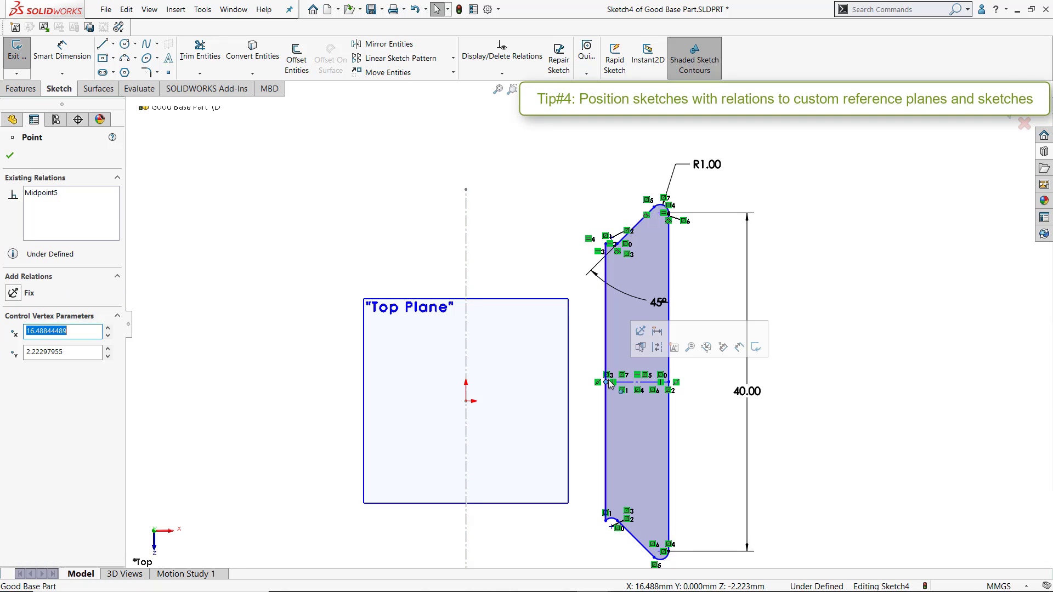
{"action": "left_click", "coordinate": [470, 253], "text": "ctrl"}
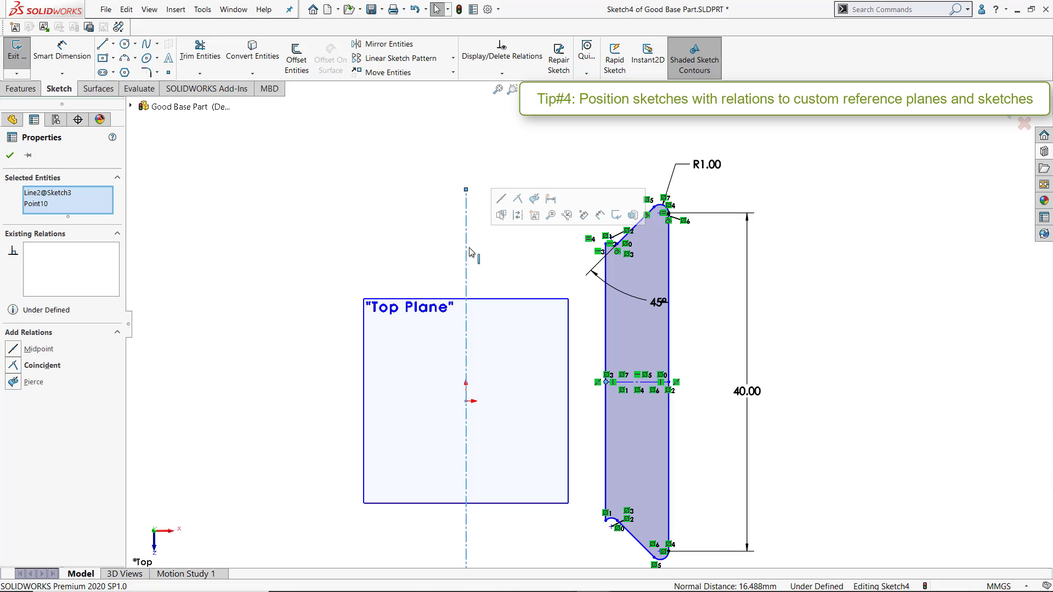
{"action": "left_click", "coordinate": [500, 198]}
{"action": "left_click", "coordinate": [719, 308]}
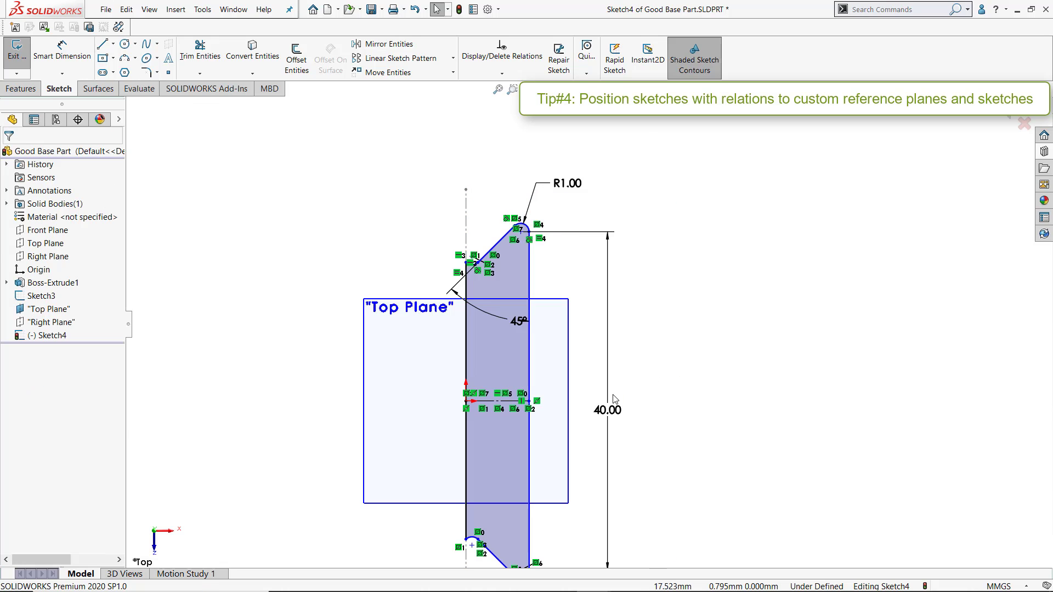
{"action": "scroll", "coordinate": [575, 460], "scroll_direction": "up", "scroll_amount": 1}
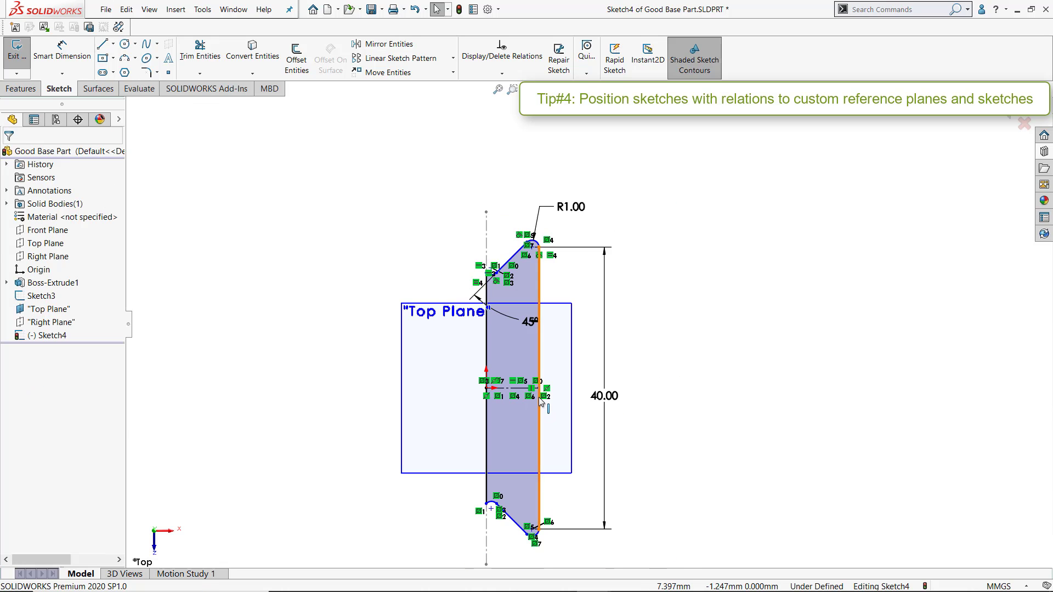
Dimension the profile width to 4.00 to fully define Sketch4, then exit the sketch
{"action": "right_click_drag", "start_coordinate": [736, 392], "coordinate": [733, 288]}
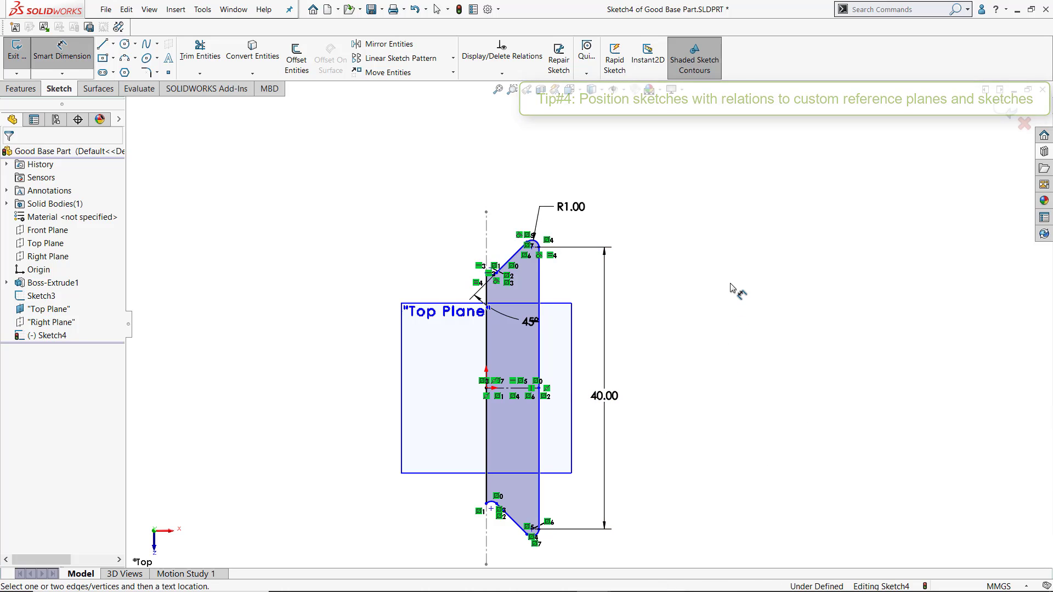
{"action": "left_click", "coordinate": [540, 288]}
{"action": "scroll", "coordinate": [515, 280], "scroll_direction": "down", "scroll_amount": 4}
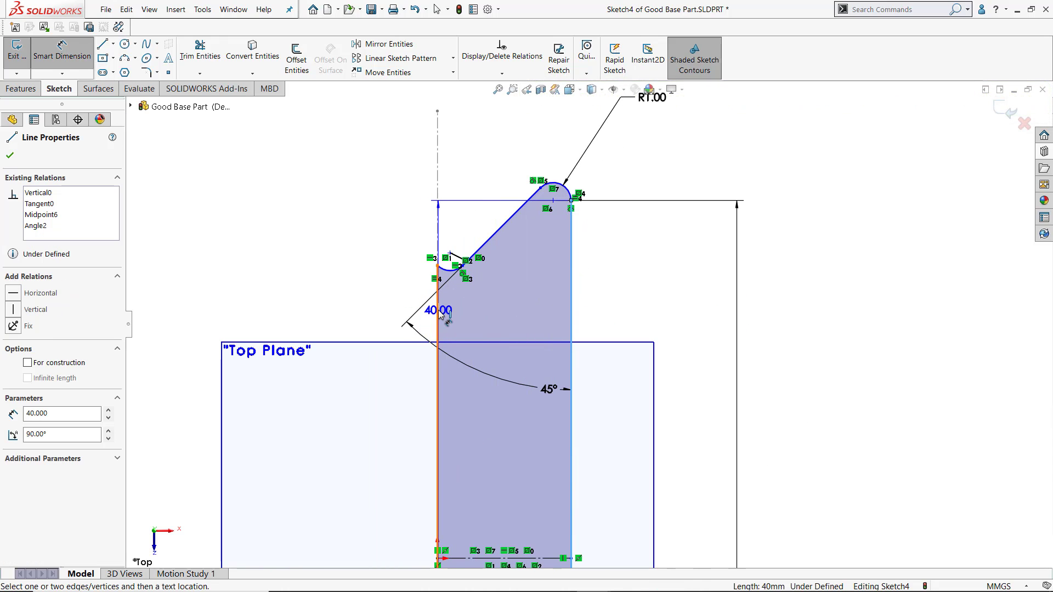
{"action": "left_click", "coordinate": [439, 311]}
{"action": "left_click", "coordinate": [493, 127]}
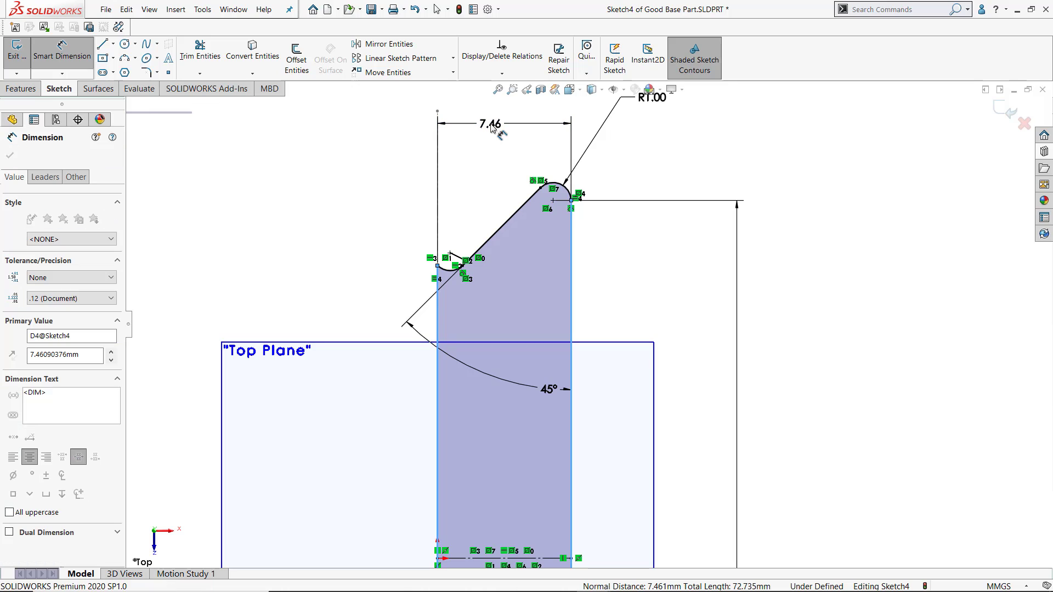
{"action": "key", "text": "Return"}
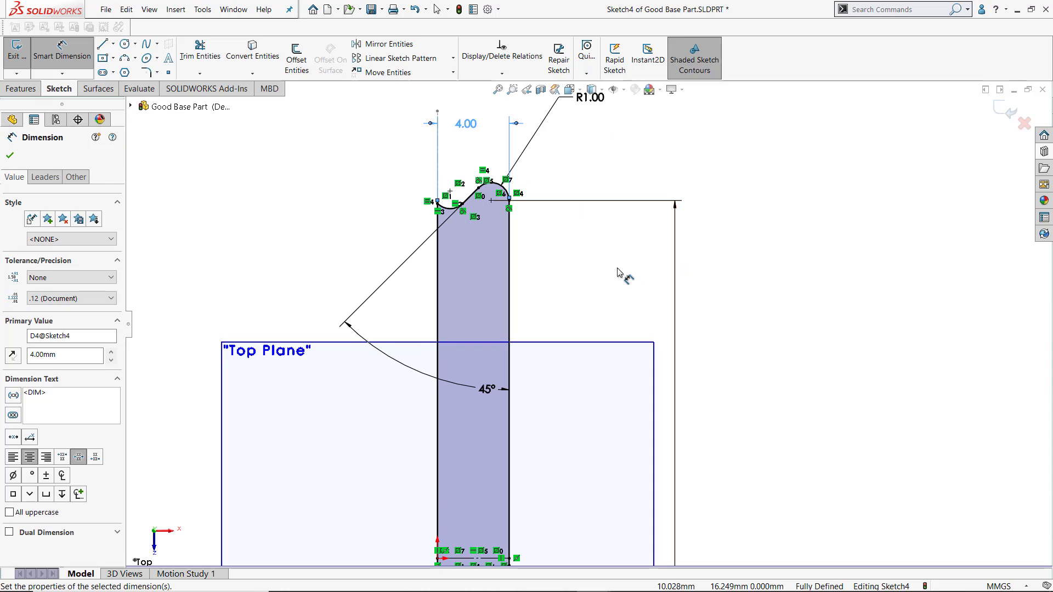
{"action": "left_click", "coordinate": [582, 294]}
{"action": "scroll", "coordinate": [582, 294], "scroll_direction": "up", "scroll_amount": 2}
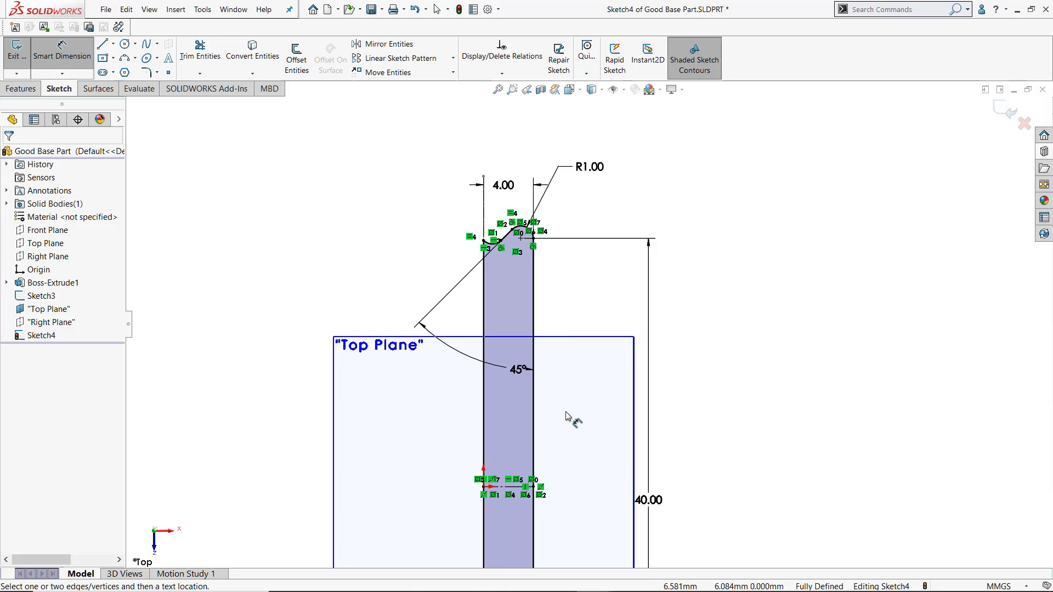
{"action": "key", "text": "Escape"}
{"action": "key", "text": "ctrl+b"}
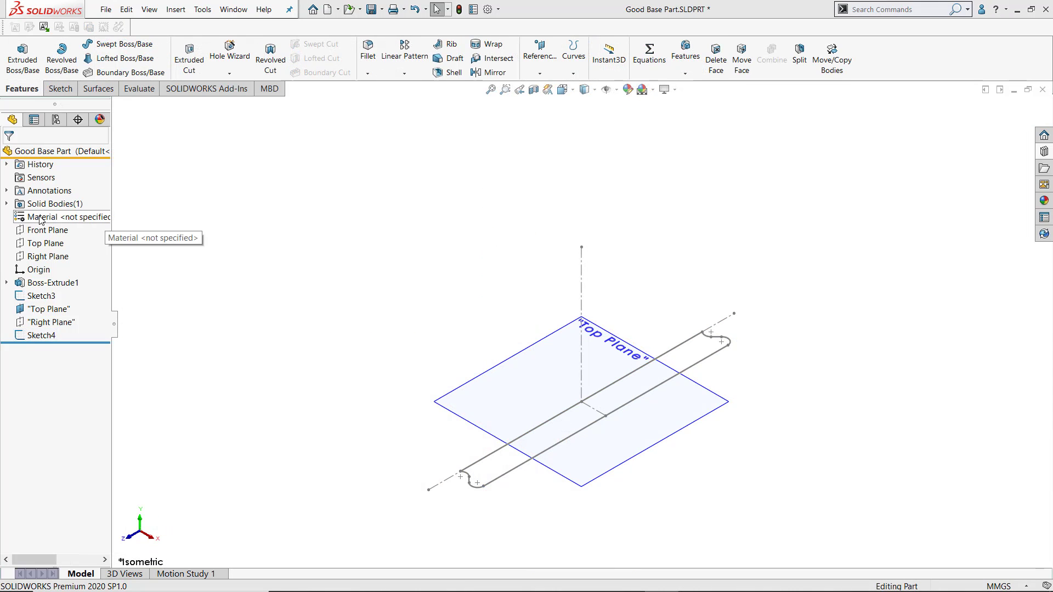
Extrude Sketch4 6 mm as a boss to add a rounded-ended rail along the block
{"action": "left_click", "coordinate": [7, 204]}
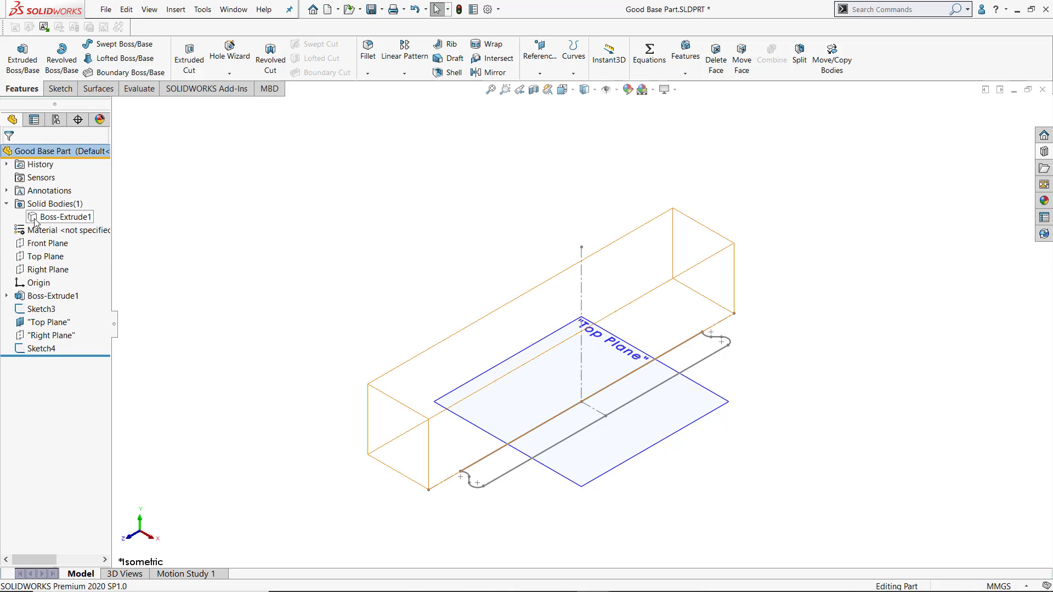
{"action": "left_click", "coordinate": [33, 218]}
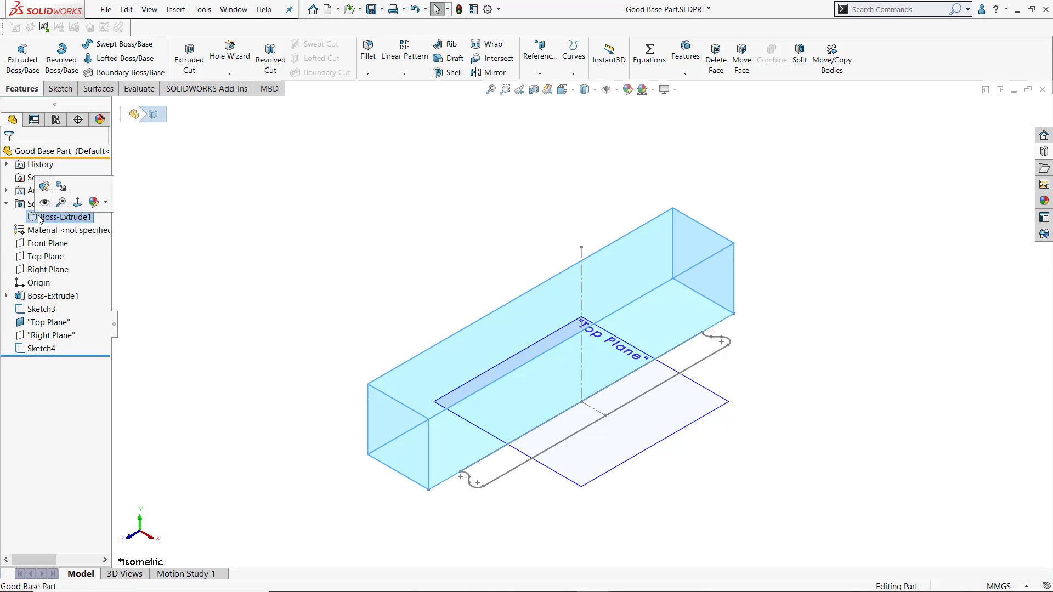
{"action": "left_click", "coordinate": [41, 349]}
{"action": "left_click", "coordinate": [21, 61]}
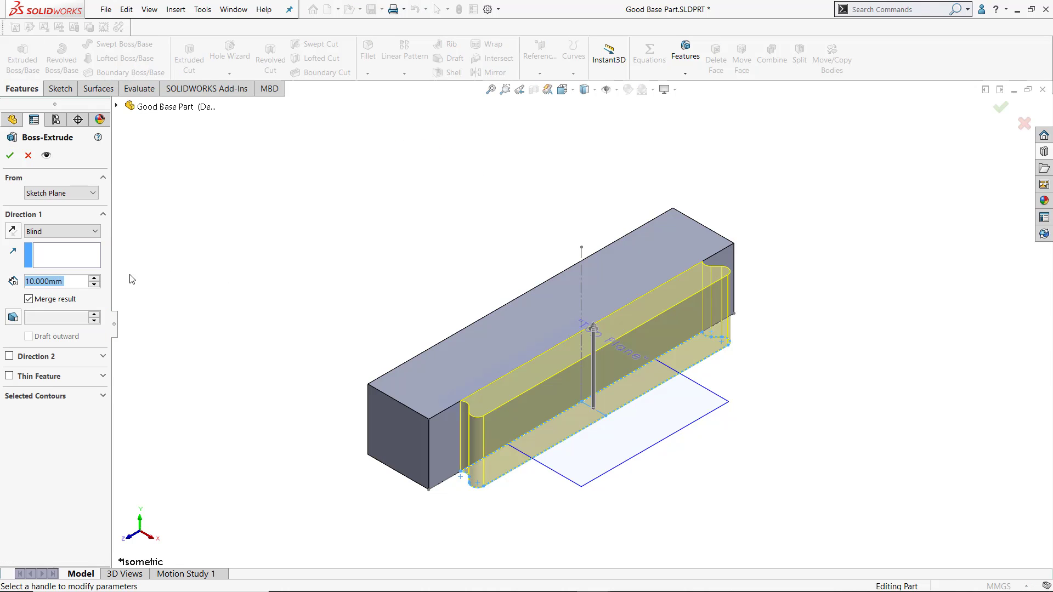
{"action": "type", "text": "6"}
{"action": "key", "text": "Return"}
{"action": "key", "text": "Return"}
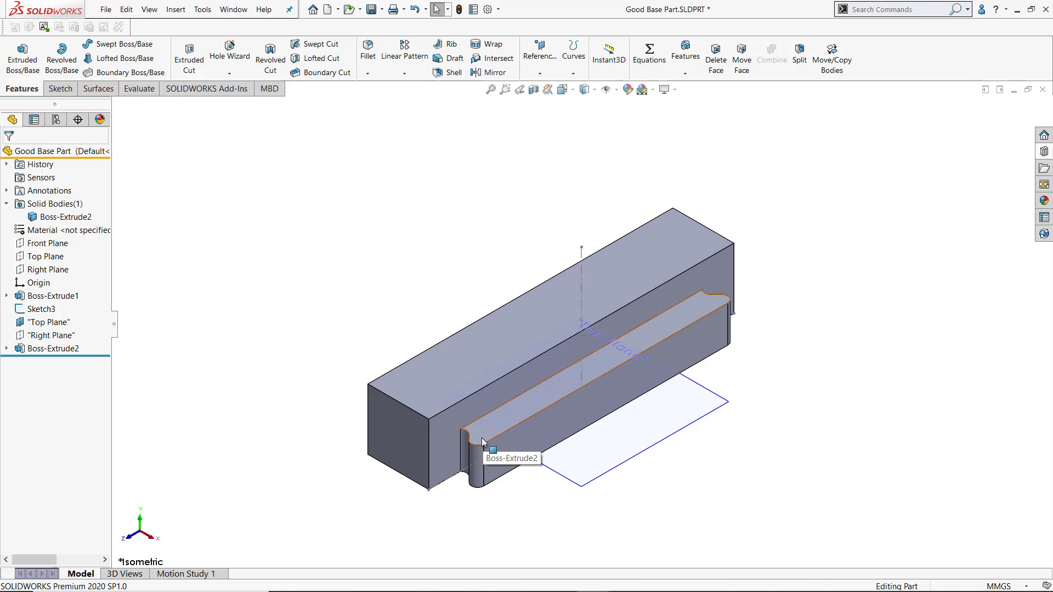
Hide the Top Plane and the block body, and show the Right Plane
{"action": "left_click", "coordinate": [36, 324]}
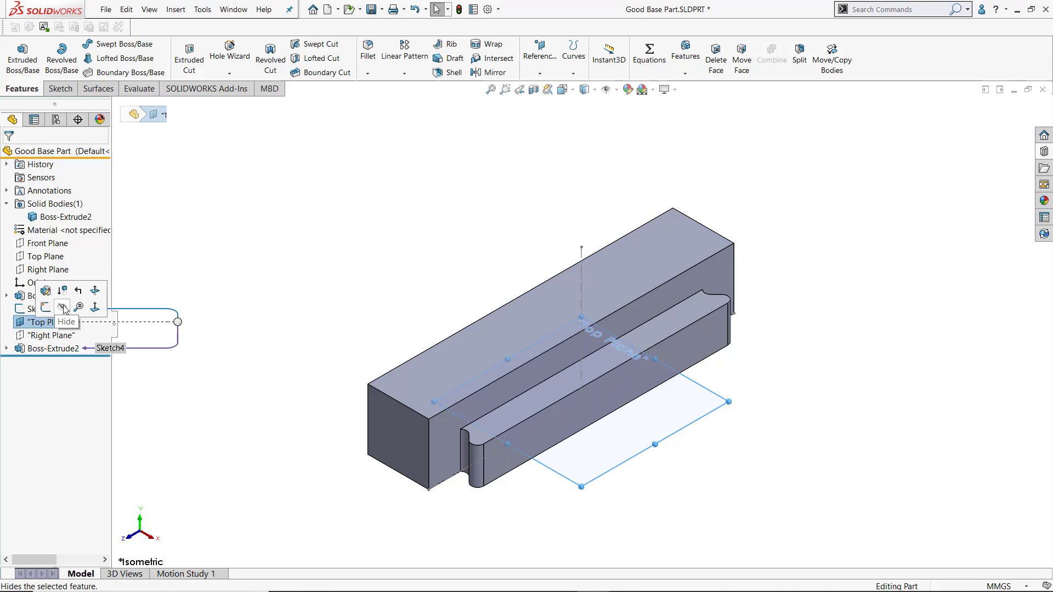
{"action": "left_click", "coordinate": [64, 309]}
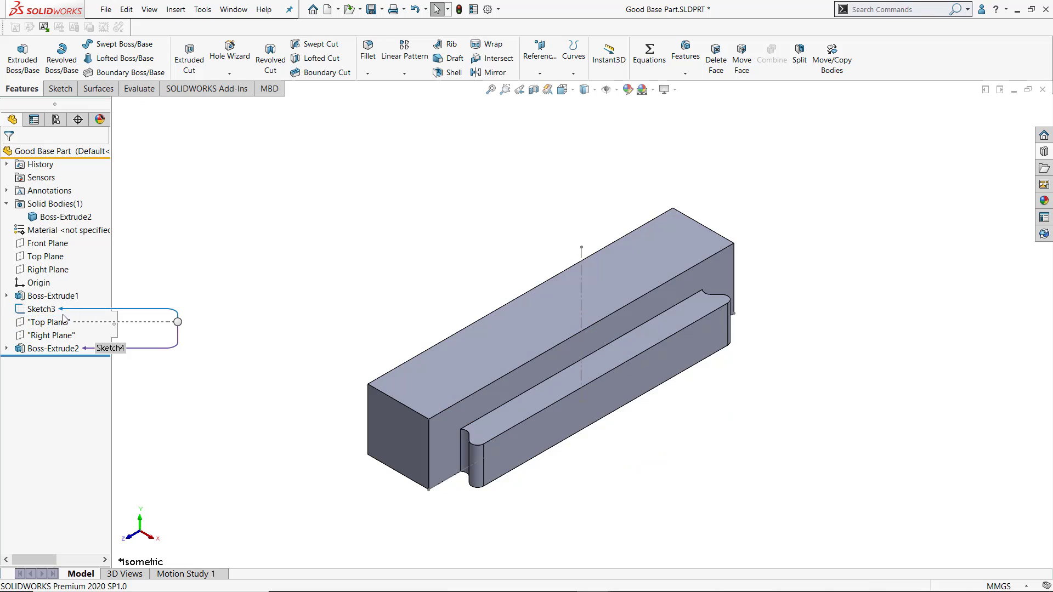
{"action": "left_click", "coordinate": [49, 335]}
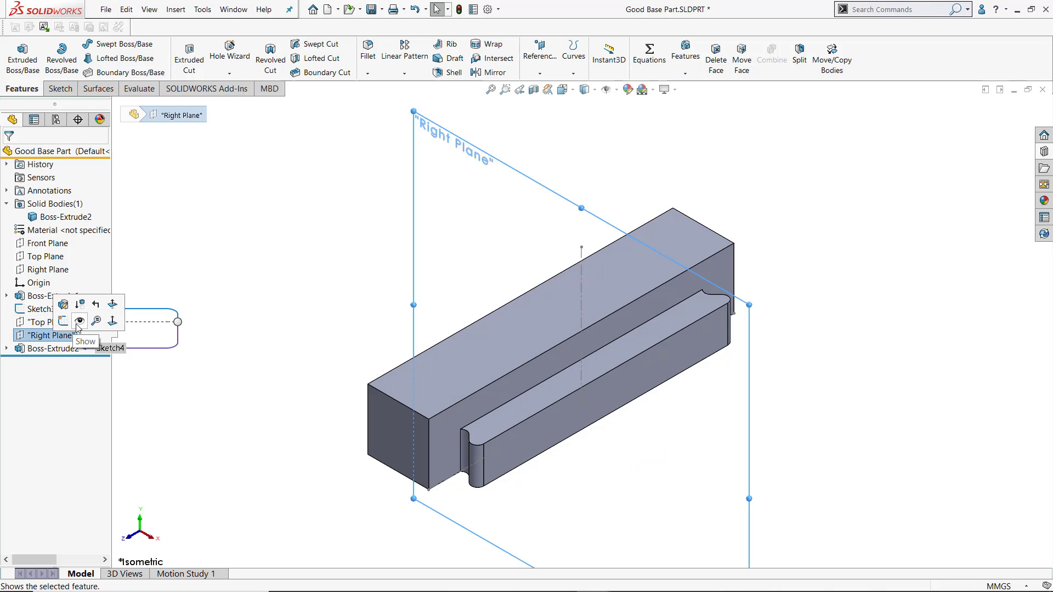
{"action": "left_click", "coordinate": [80, 323]}
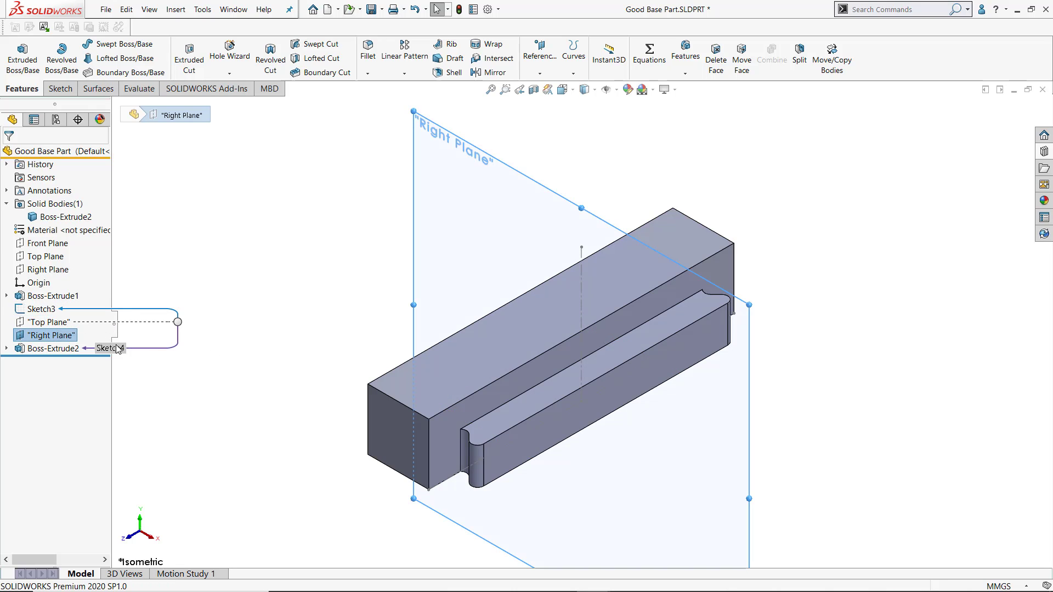
{"action": "left_click", "coordinate": [63, 217]}
{"action": "left_click", "coordinate": [72, 208]}
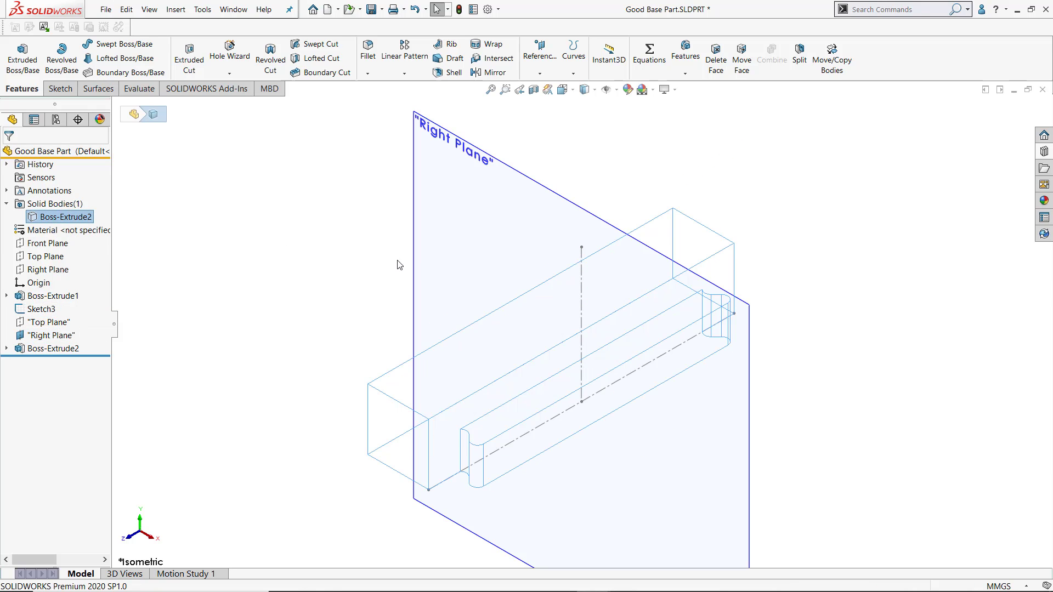
{"action": "right_click", "coordinate": [505, 213]}
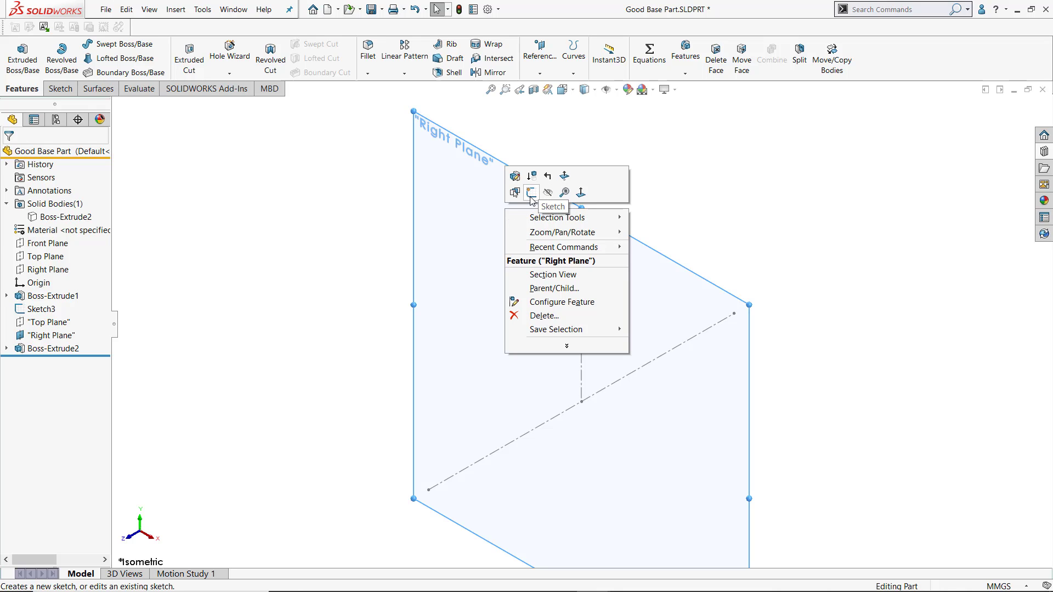
Sketch a small closed right triangle on the Right Plane
{"action": "left_click", "coordinate": [531, 193]}
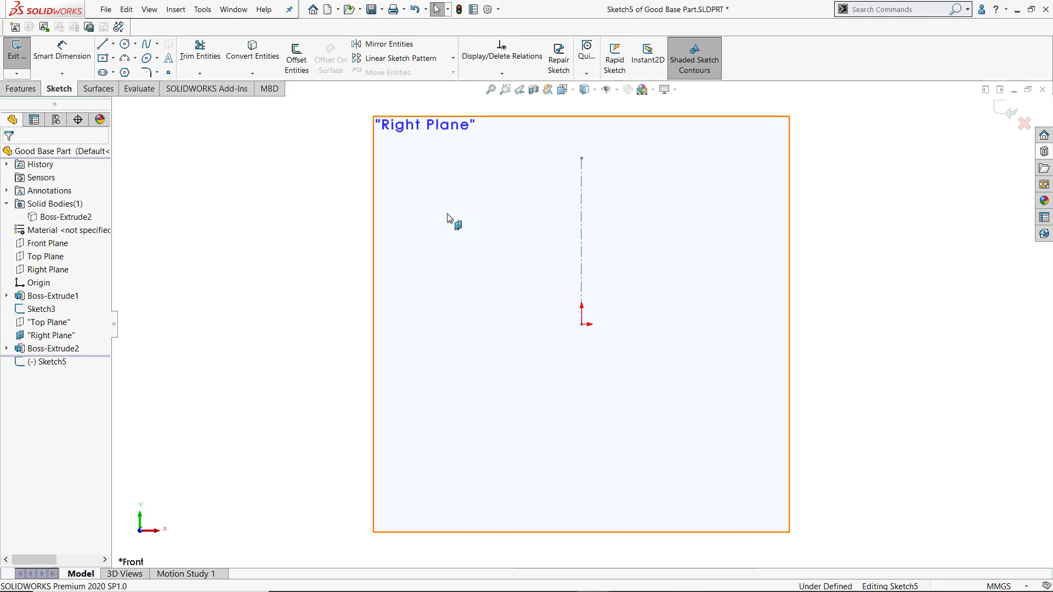
{"action": "left_click", "coordinate": [103, 44]}
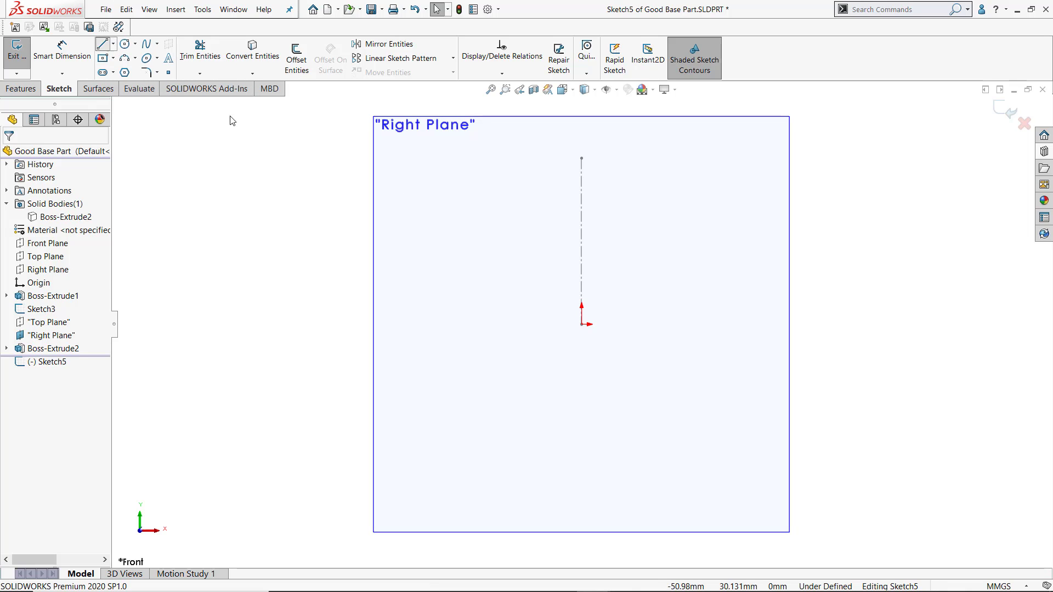
{"action": "left_click", "coordinate": [621, 228]}
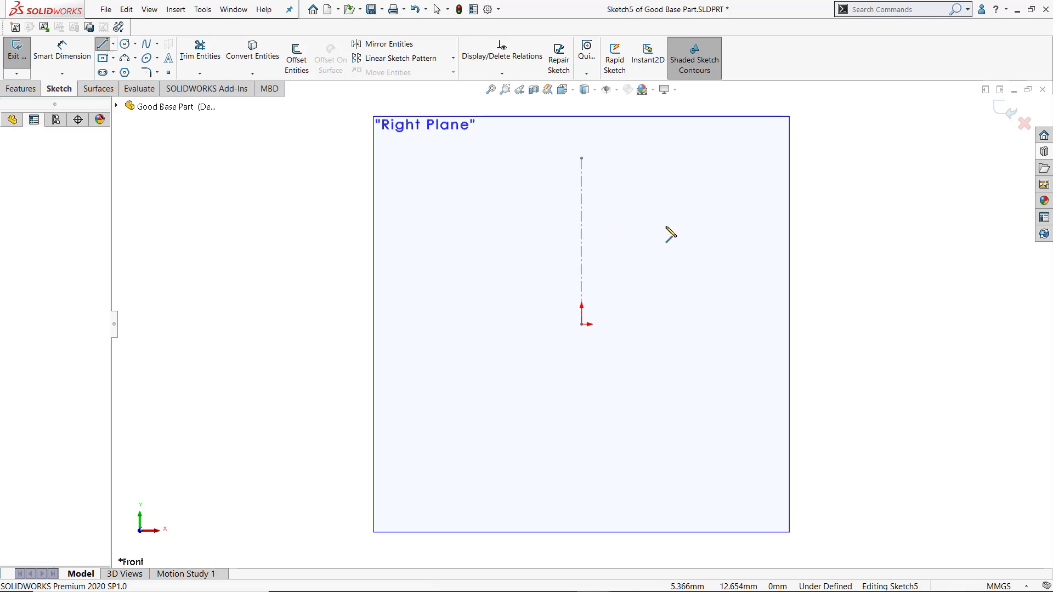
{"action": "left_click", "coordinate": [669, 229]}
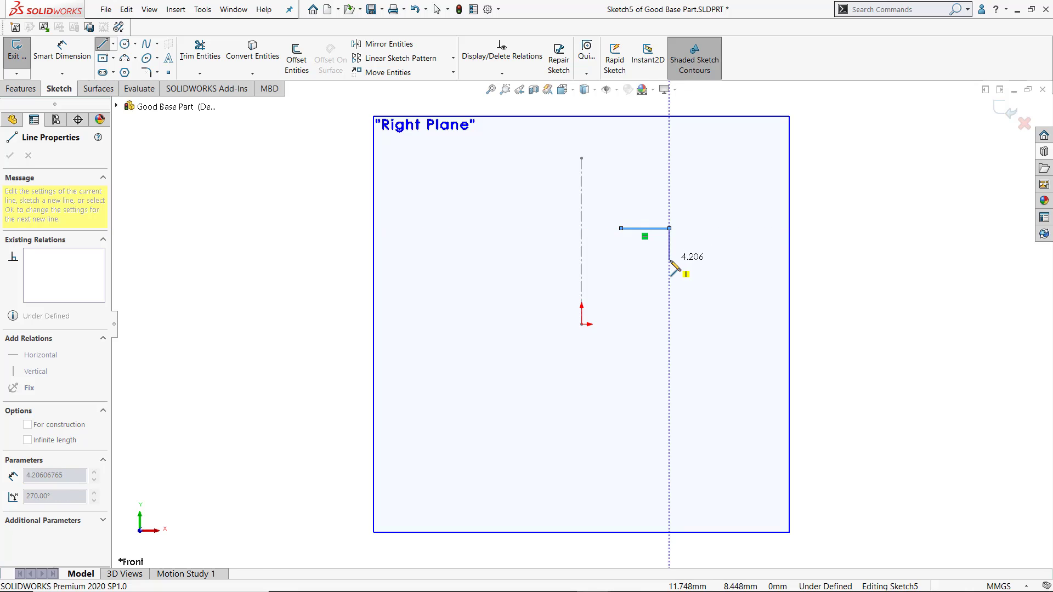
{"action": "left_click", "coordinate": [670, 260]}
{"action": "left_click", "coordinate": [621, 229]}
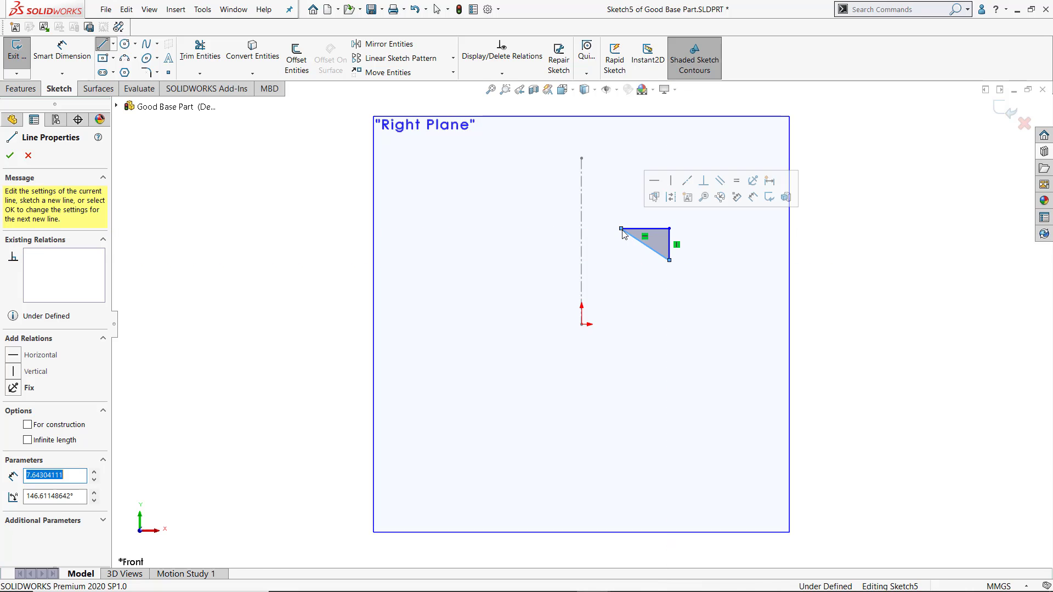
{"action": "key", "text": "Escape"}
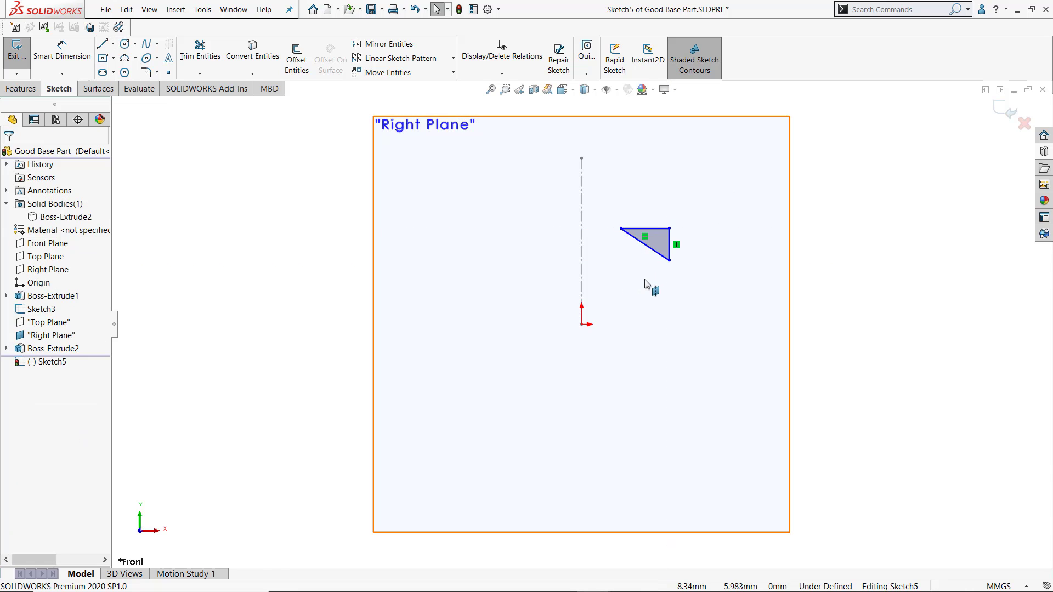
Dimension the angle between the slanted and vertical edges to 55°
{"action": "right_click_drag", "start_coordinate": [644, 280], "coordinate": [643, 222]}
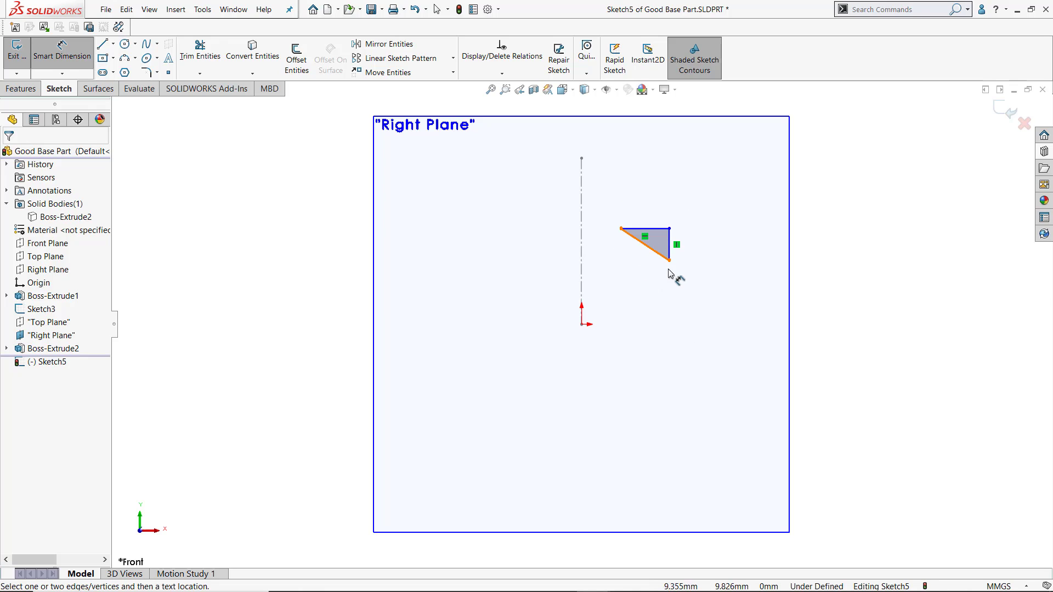
{"action": "scroll", "coordinate": [653, 268], "scroll_direction": "down", "scroll_amount": 3}
{"action": "left_click", "coordinate": [643, 262]}
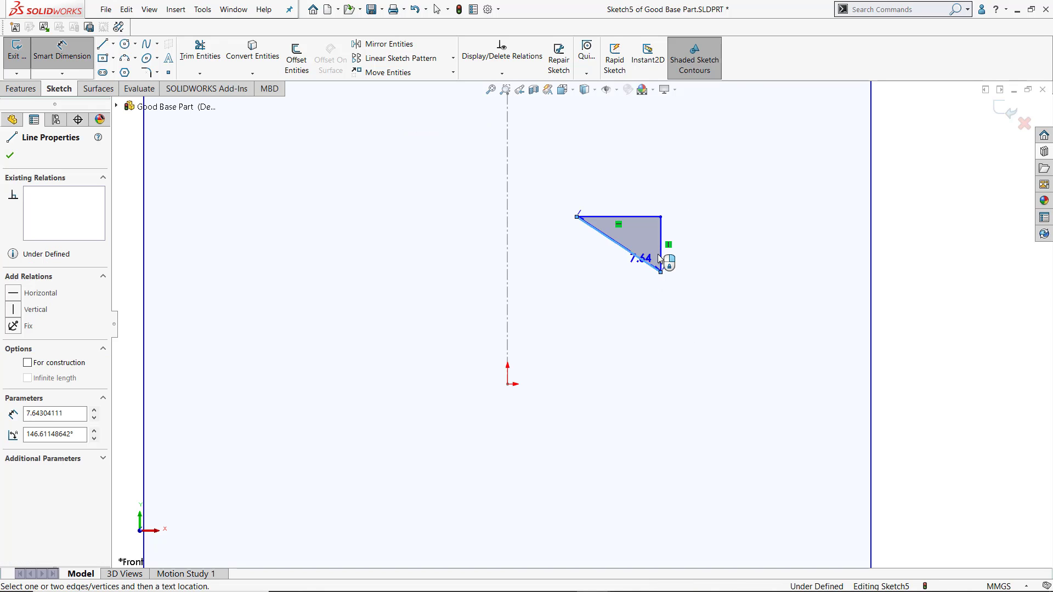
{"action": "left_click", "coordinate": [661, 253]}
{"action": "left_click", "coordinate": [652, 245]}
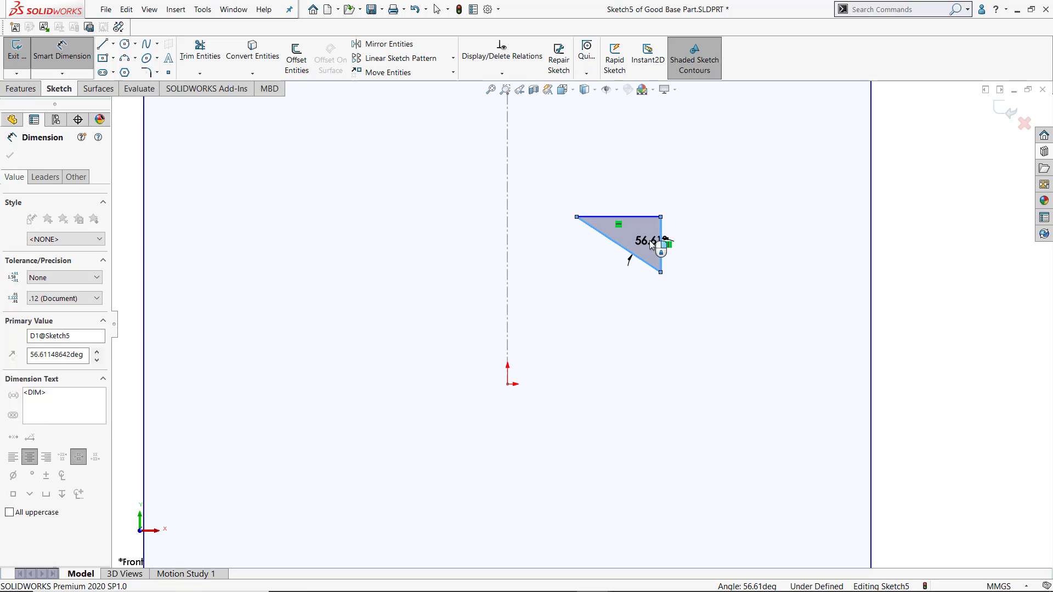
{"action": "type", "text": "55"}
{"action": "key", "text": "Return"}
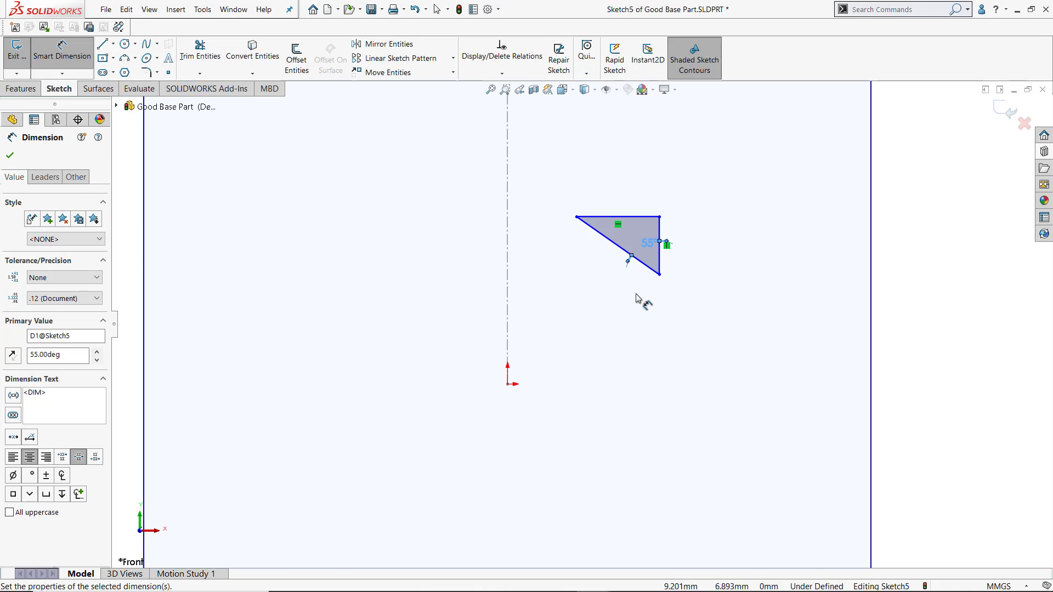
{"action": "key", "text": "Escape"}
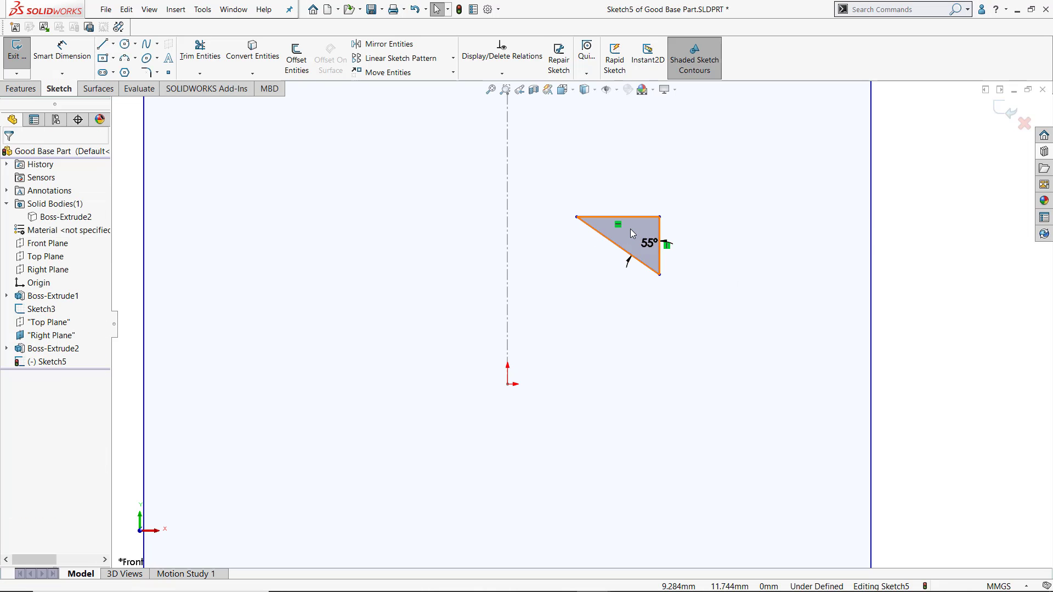
Add a coincident relation between the triangle's top-left corner and the vertical centerline
{"action": "left_click", "coordinate": [577, 218]}
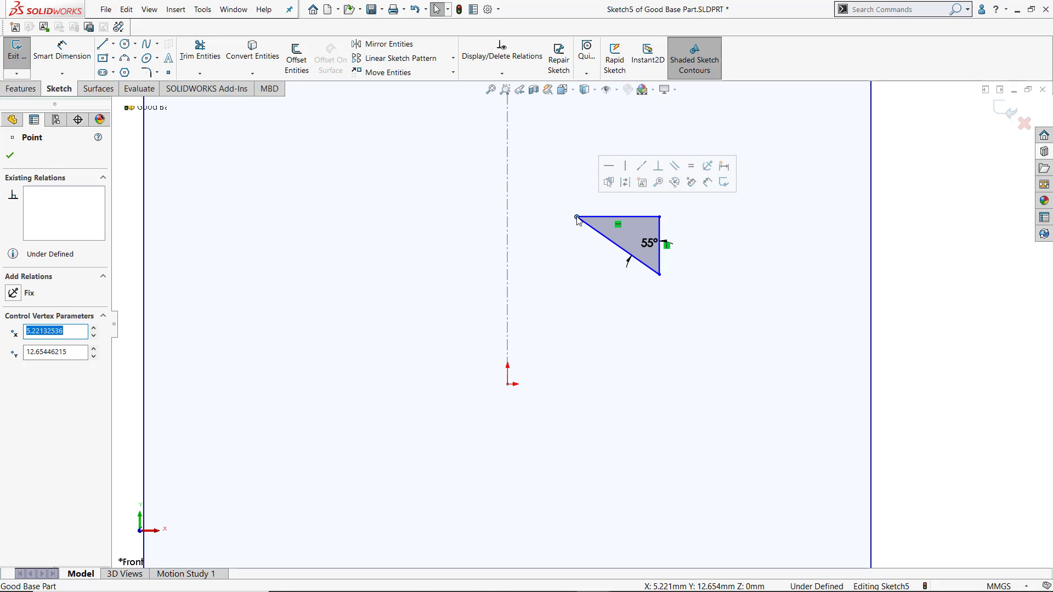
{"action": "left_click", "coordinate": [508, 224], "text": "ctrl"}
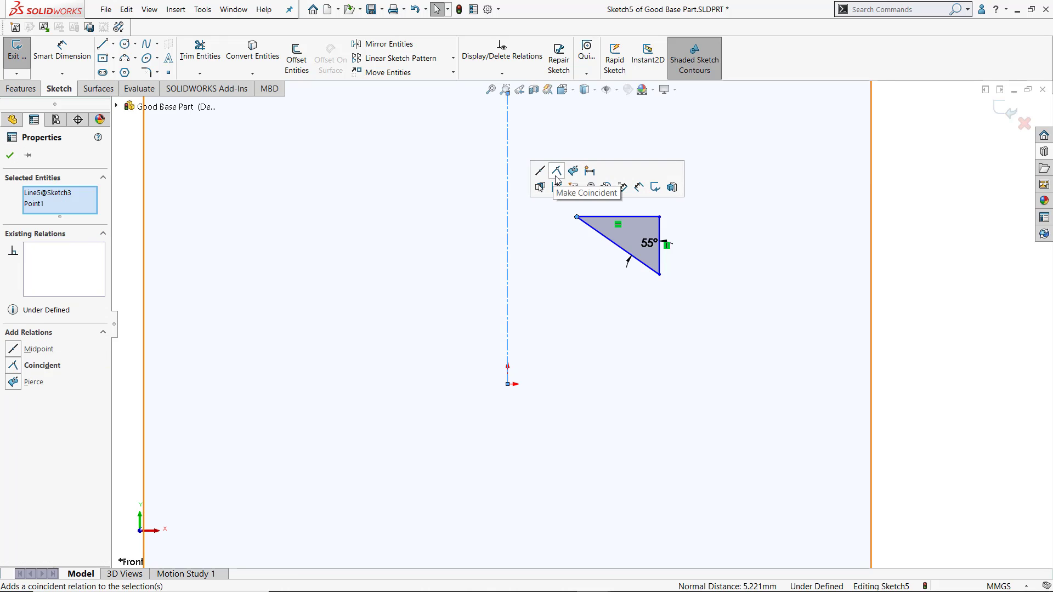
{"action": "left_click", "coordinate": [556, 180]}
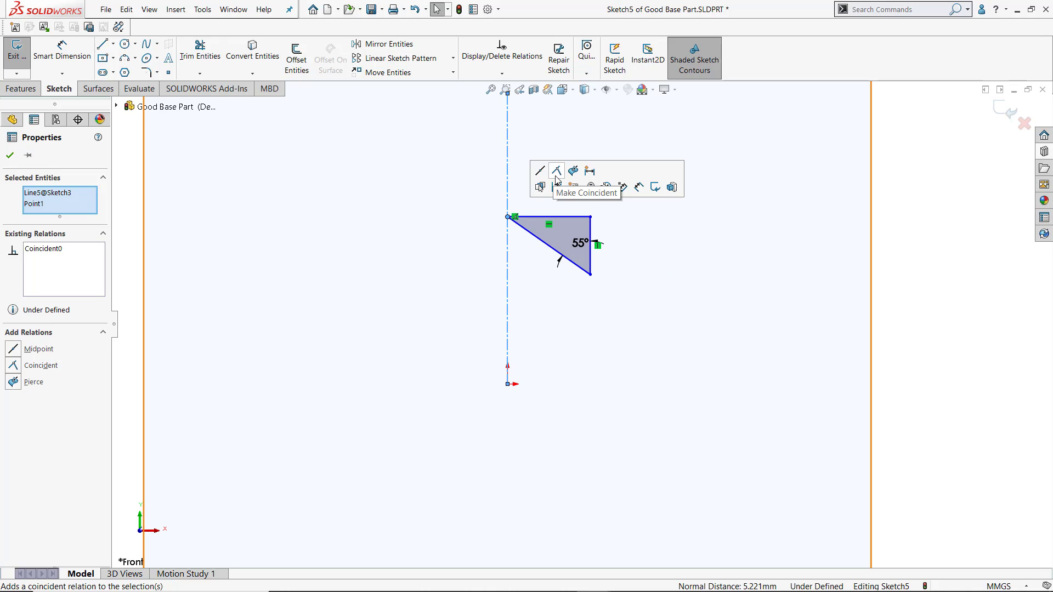
{"action": "left_click", "coordinate": [924, 255]}
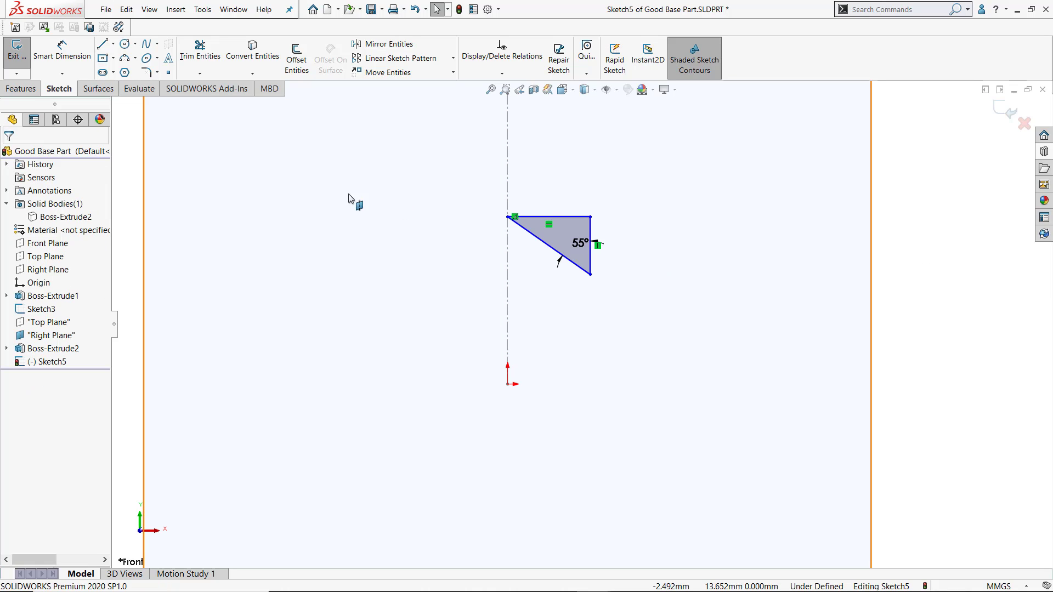
Show Boss-Extrude2 and snap the triangle's top-right corner onto the rail's top corner
{"action": "left_click", "coordinate": [89, 217]}
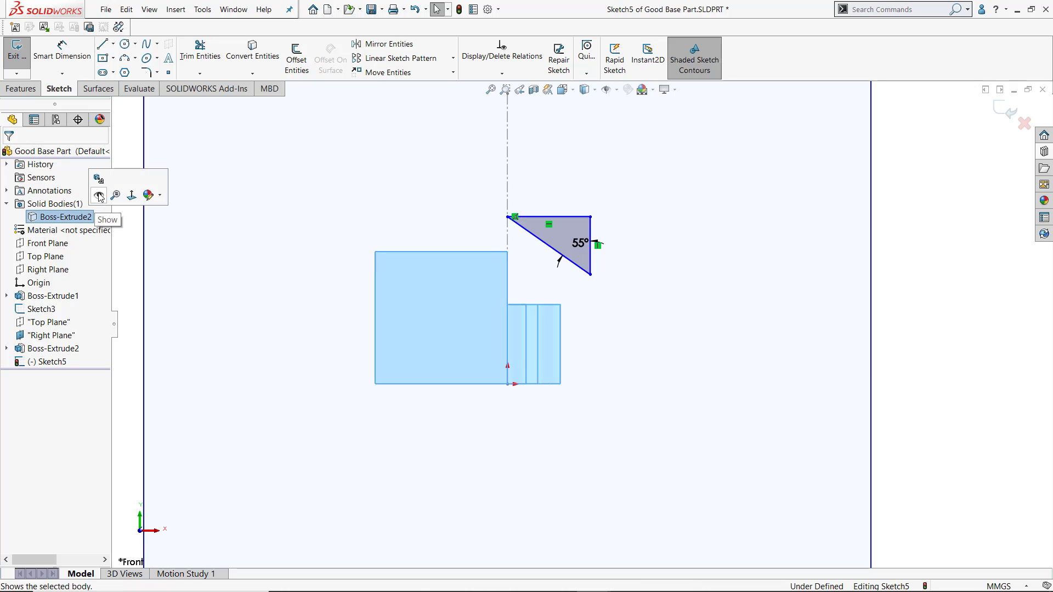
{"action": "left_click", "coordinate": [99, 196]}
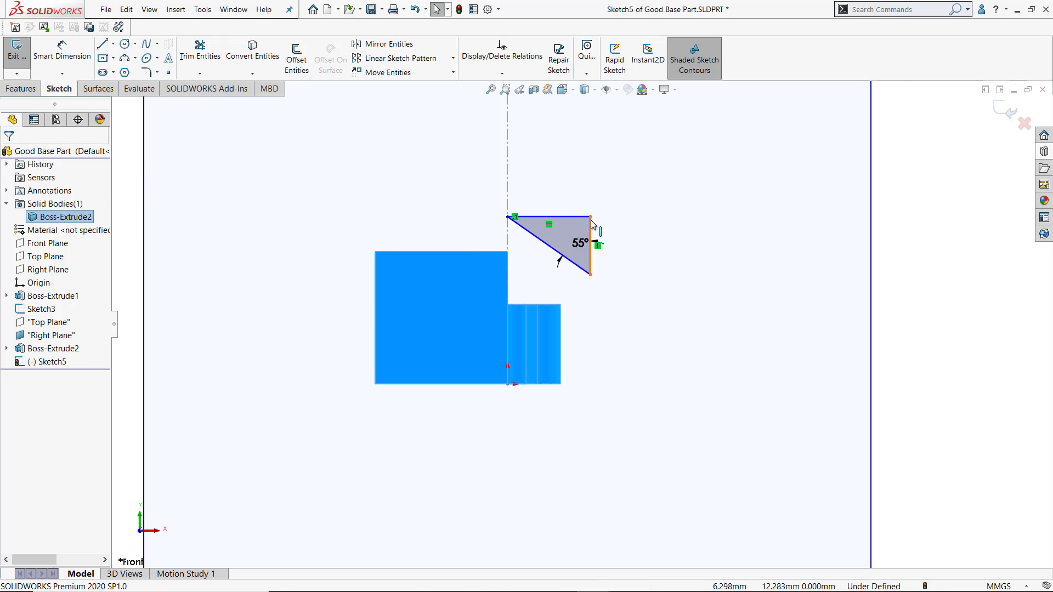
{"action": "left_click_drag", "start_coordinate": [591, 220], "coordinate": [562, 309]}
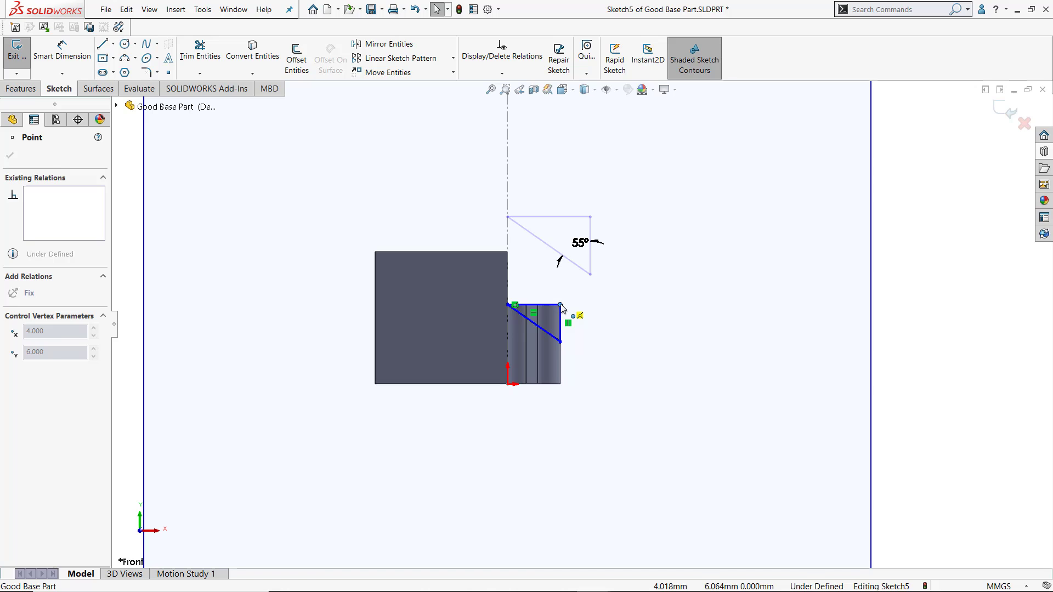
{"action": "left_click_drag", "start_coordinate": [562, 308], "coordinate": [563, 308]}
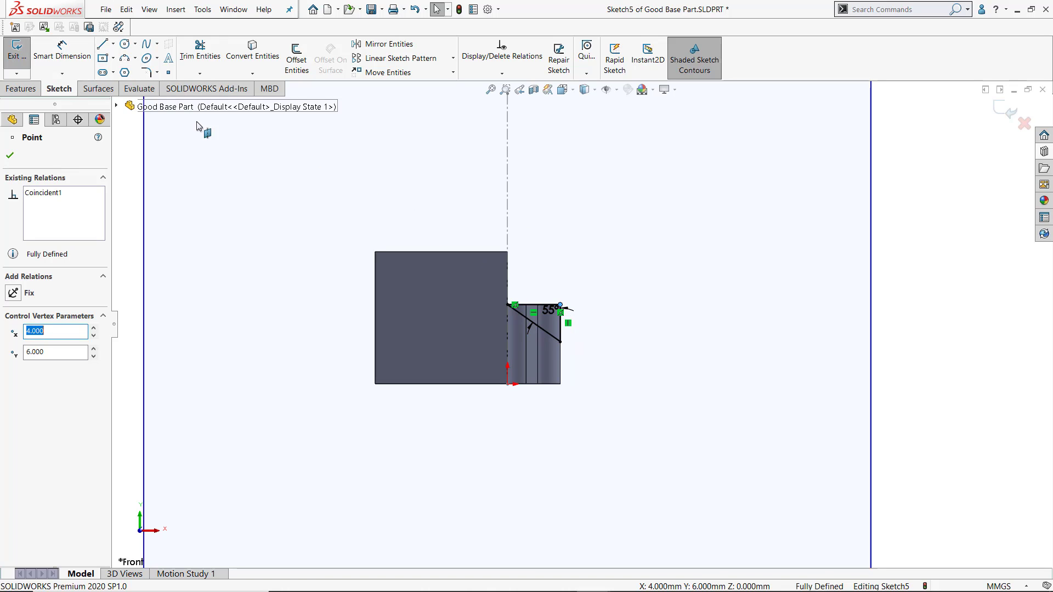
Filter Sketch5's relations to External and inspect Coincident0 and Coincident1 on the model
{"action": "left_click", "coordinate": [501, 52]}
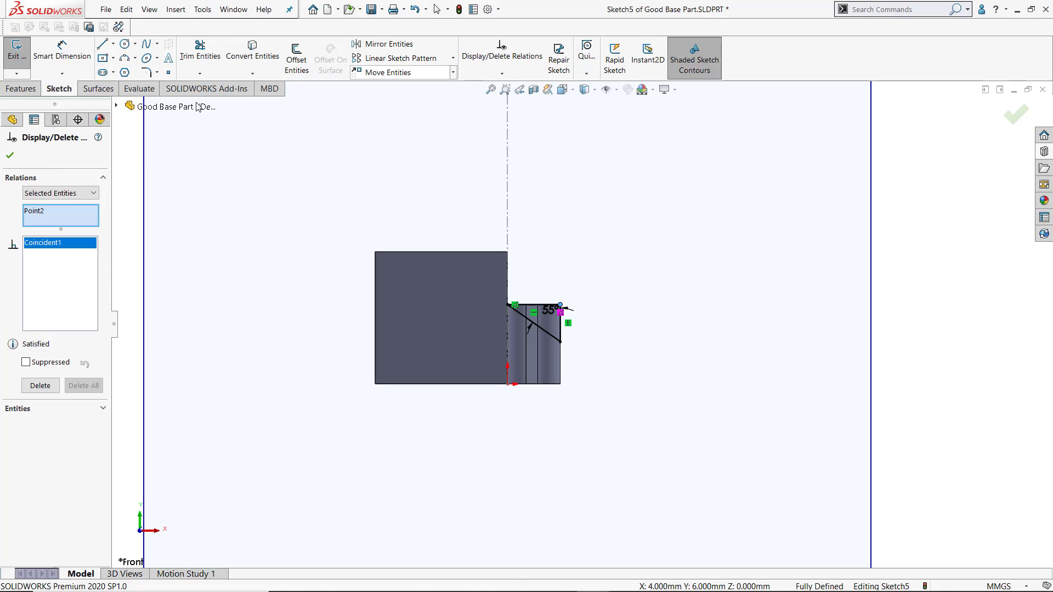
{"action": "left_click", "coordinate": [83, 194]}
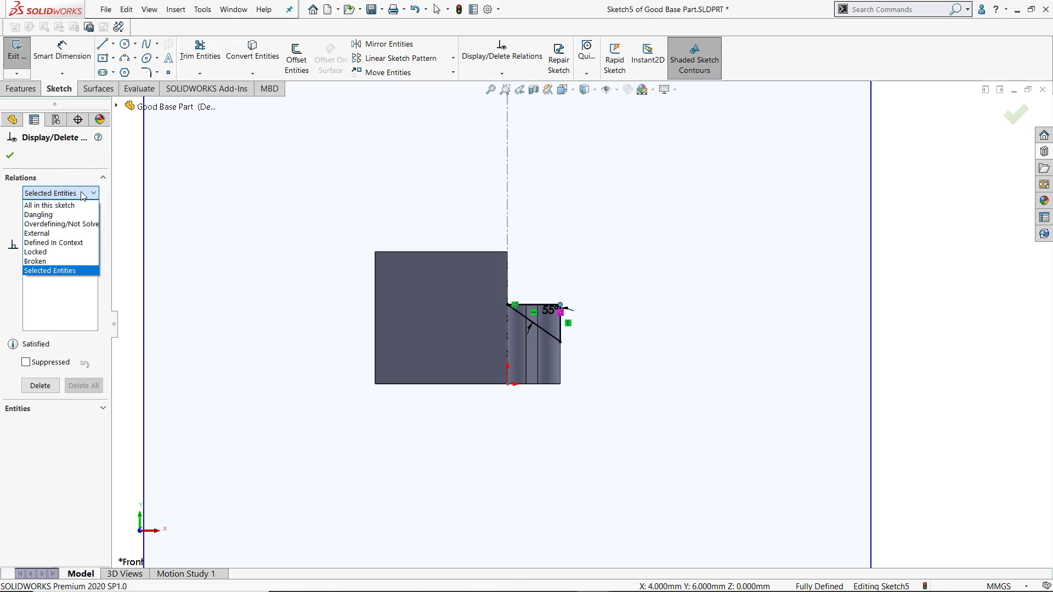
{"action": "left_click", "coordinate": [61, 235]}
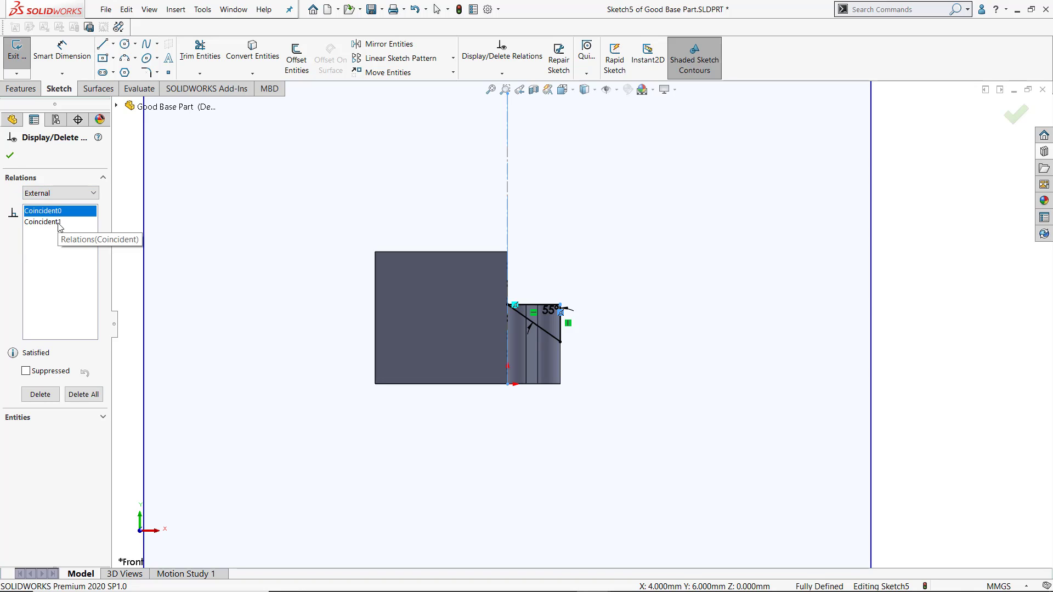
{"action": "left_click", "coordinate": [57, 222]}
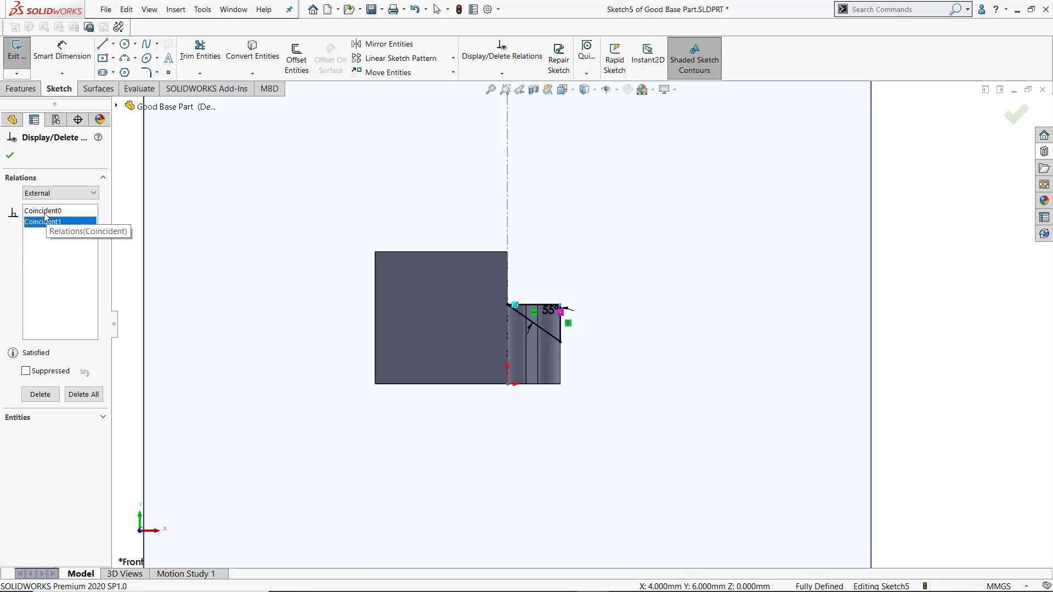
{"action": "left_click", "coordinate": [45, 213]}
{"action": "scroll", "coordinate": [594, 324], "scroll_direction": "down", "scroll_amount": 3}
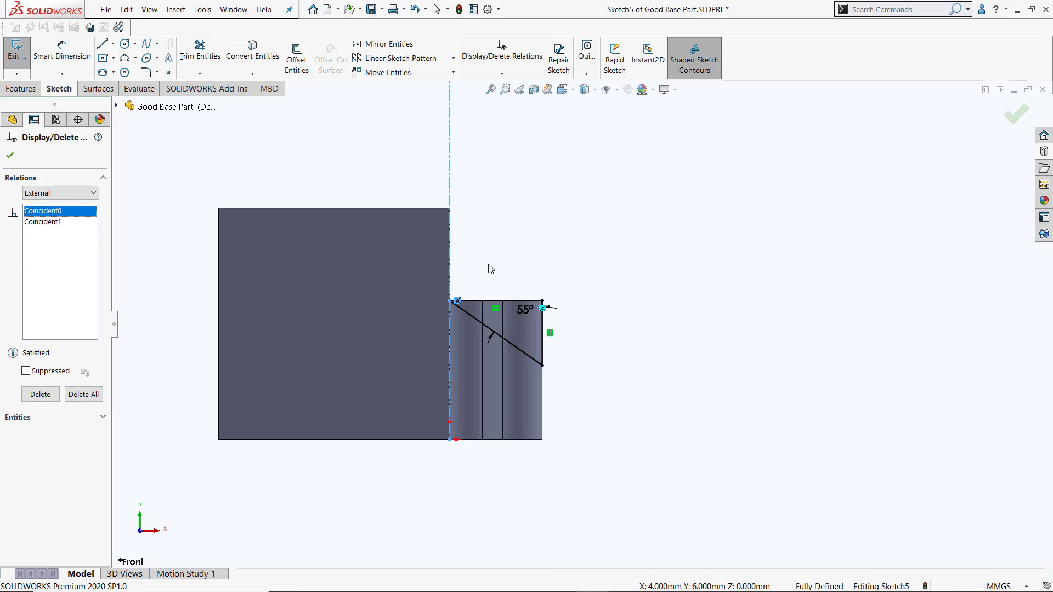
{"action": "middle_click_drag", "start_coordinate": [474, 251], "coordinate": [618, 152]}
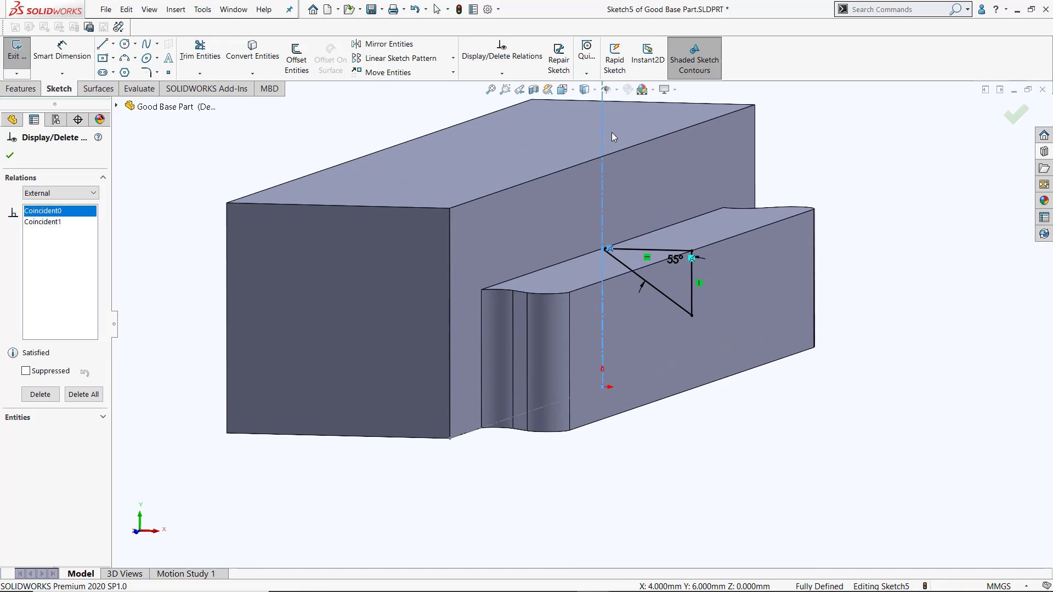
{"action": "left_click", "coordinate": [57, 223]}
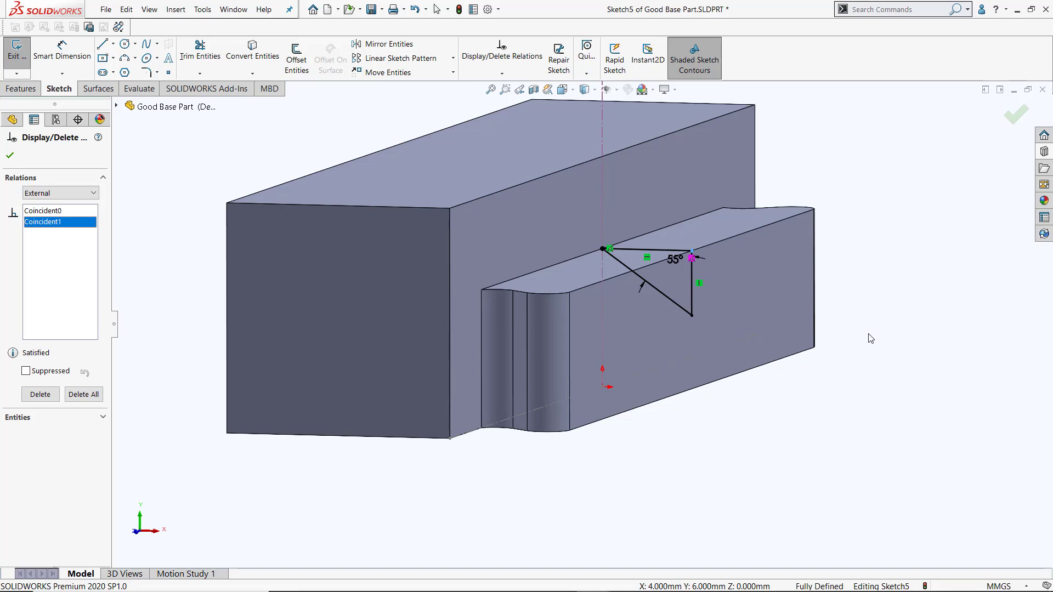
Extruded-cut the Sketch5 triangle Through All - Both to bevel the rail's top edge
{"action": "left_click", "coordinate": [16, 89]}
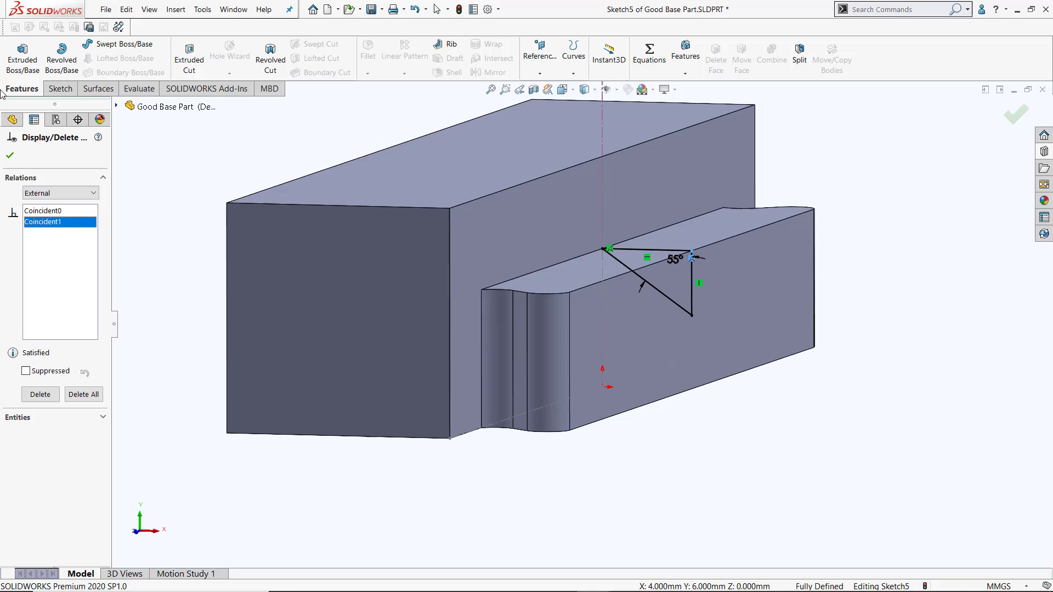
{"action": "left_click", "coordinate": [201, 65]}
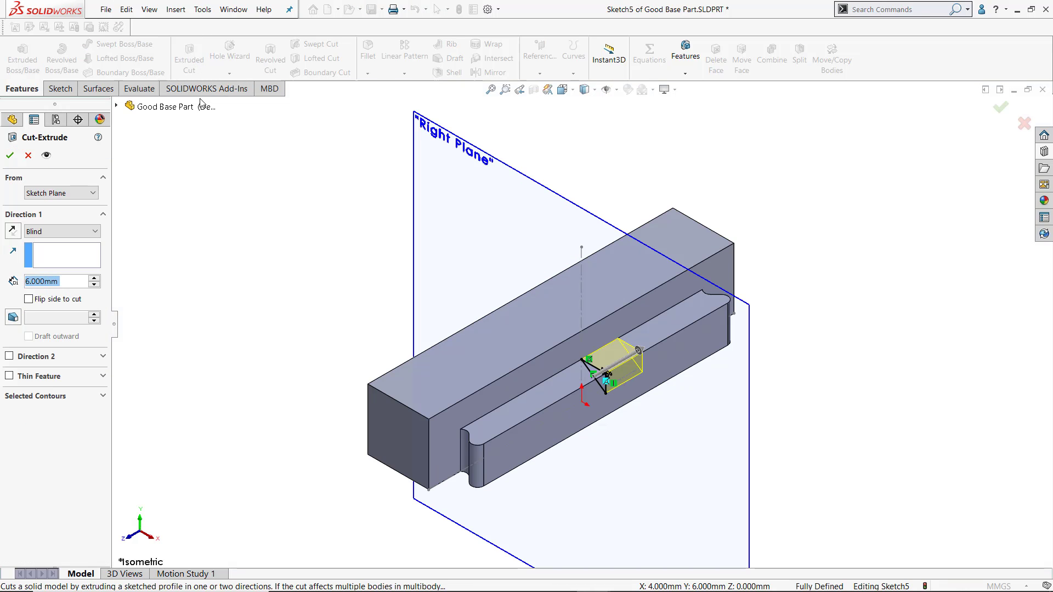
{"action": "left_click", "coordinate": [61, 235]}
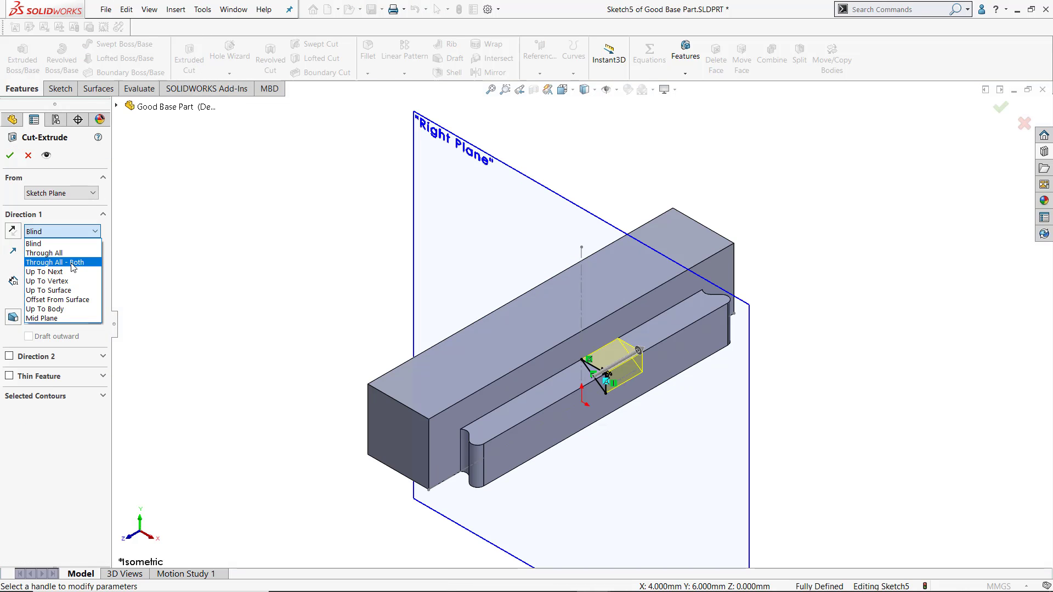
{"action": "left_click", "coordinate": [73, 266]}
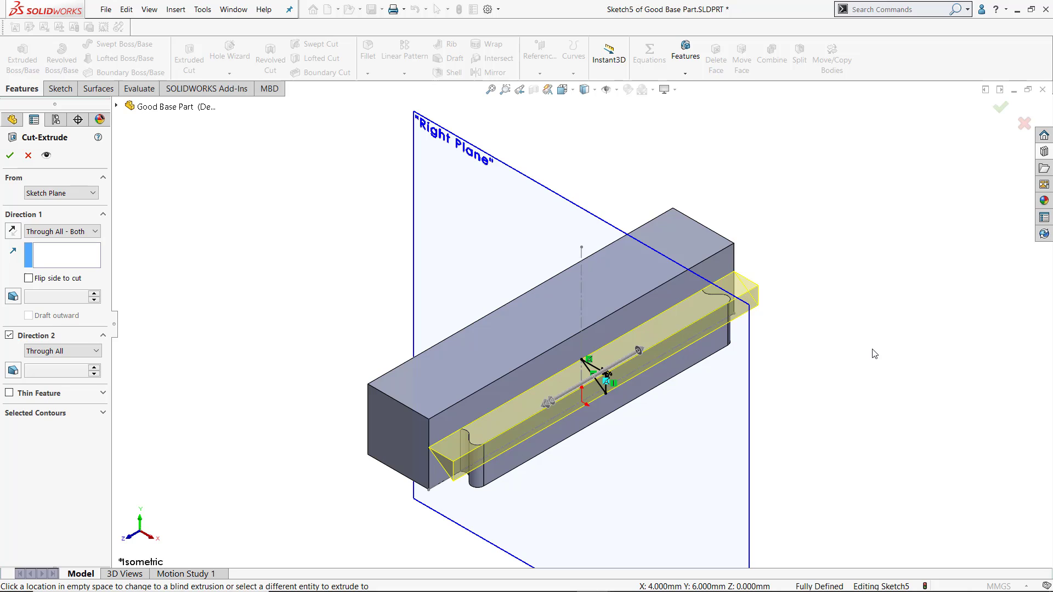
{"action": "left_click", "coordinate": [1000, 110]}
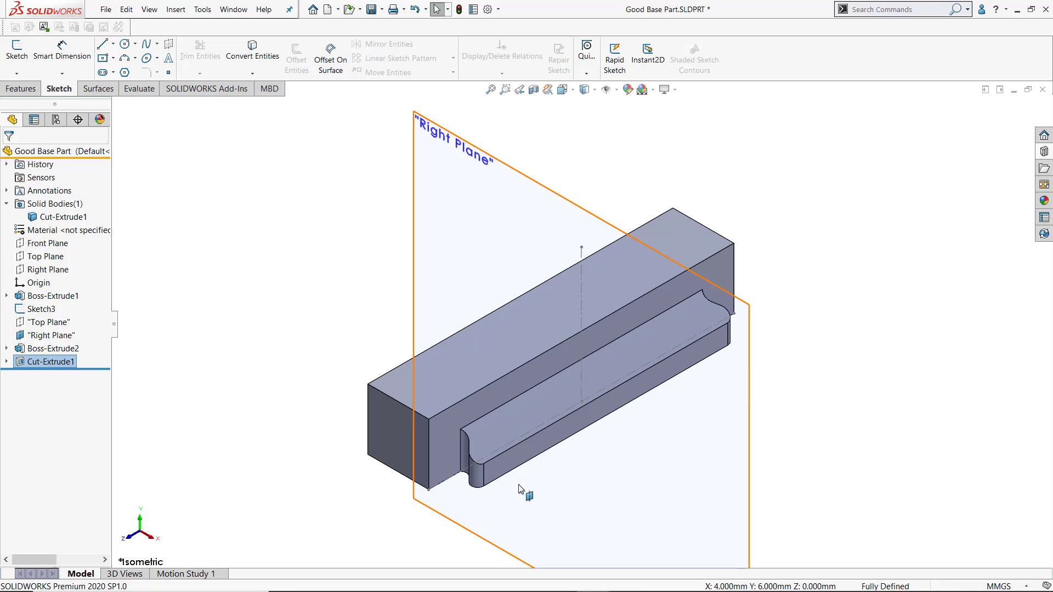
Hide the Right Plane and Sketch3, zoom to fit, and open the Design Library
{"action": "left_click", "coordinate": [569, 201]}
{"action": "left_click", "coordinate": [635, 192]}
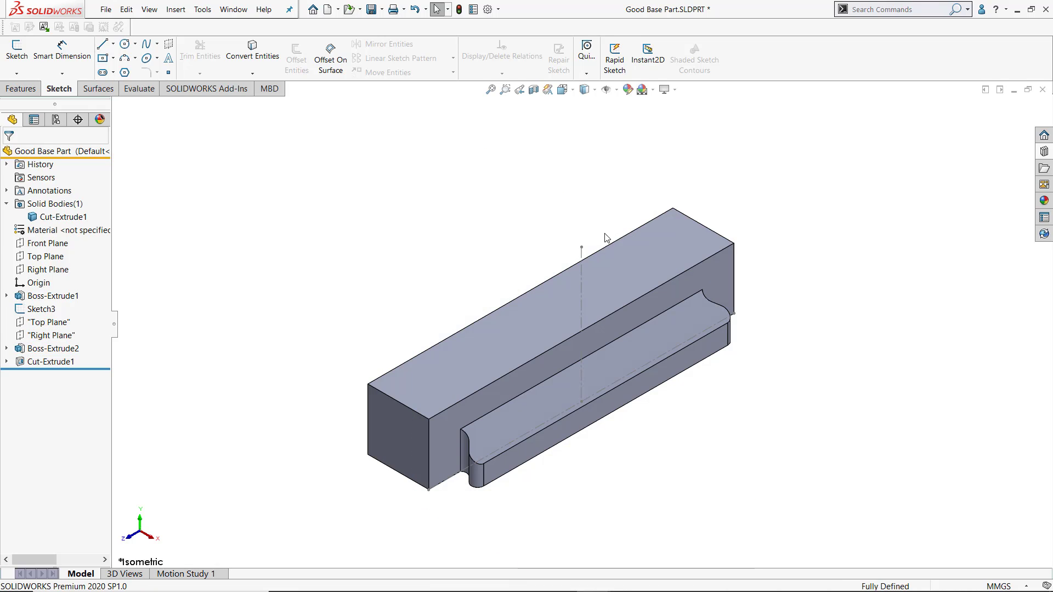
{"action": "left_click", "coordinate": [582, 257]}
{"action": "left_click", "coordinate": [630, 226]}
{"action": "key", "text": "f"}
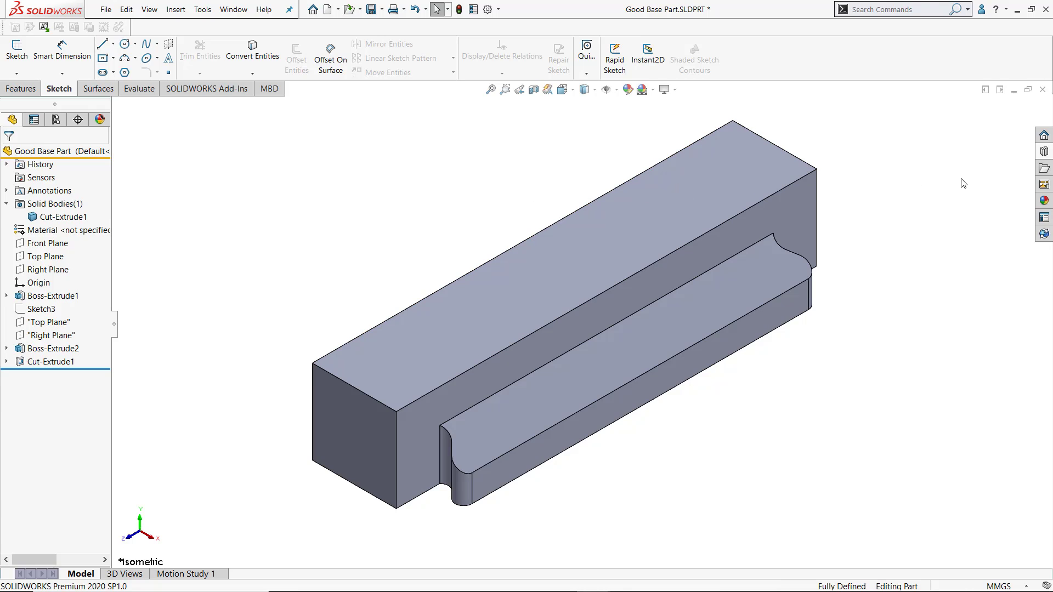
{"action": "left_click", "coordinate": [1043, 153]}
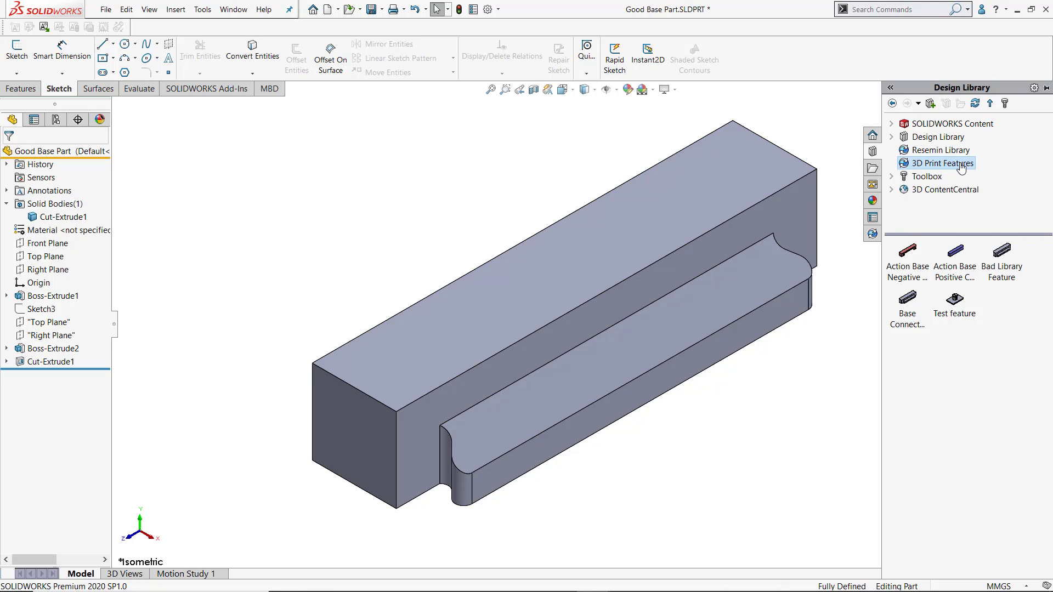
Add Sketch3, Top Plane, Right Plane, Boss-Extrude2 and Cut-Extrude1 as library items
{"action": "left_click", "coordinate": [931, 105]}
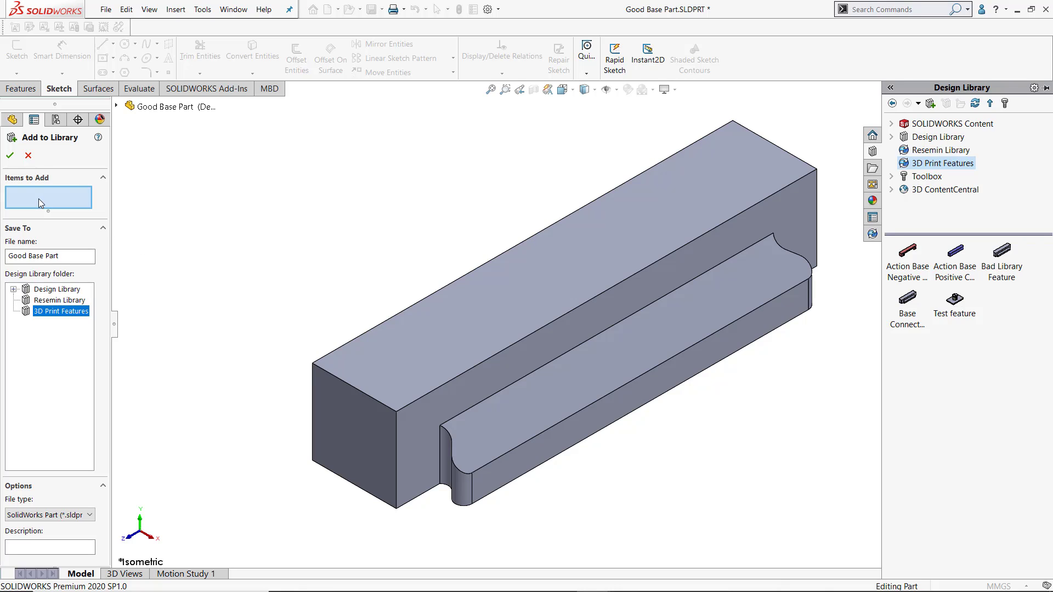
{"action": "left_click", "coordinate": [116, 106]}
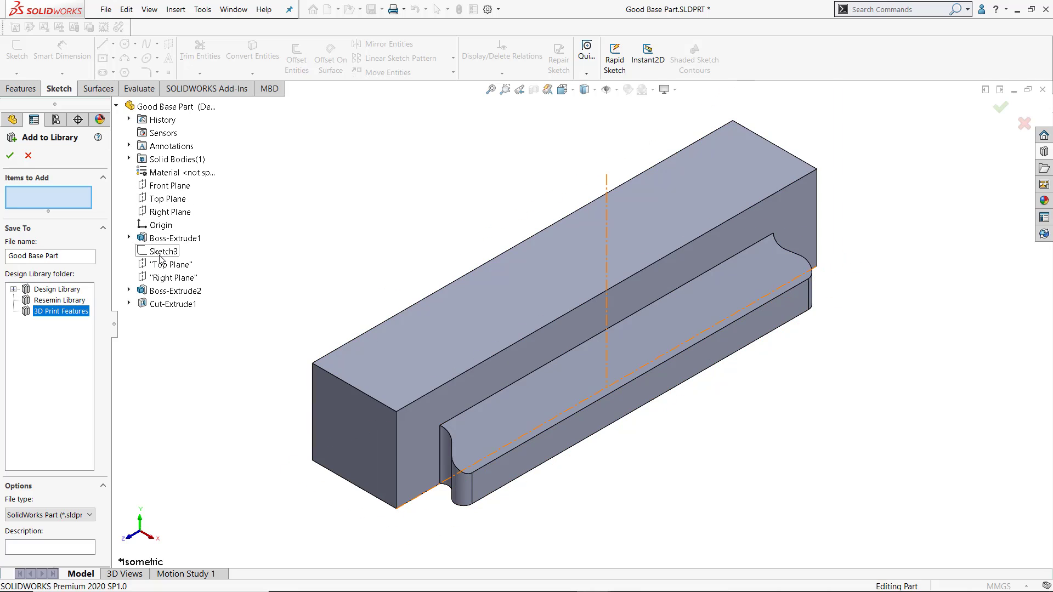
{"action": "left_click", "coordinate": [160, 254]}
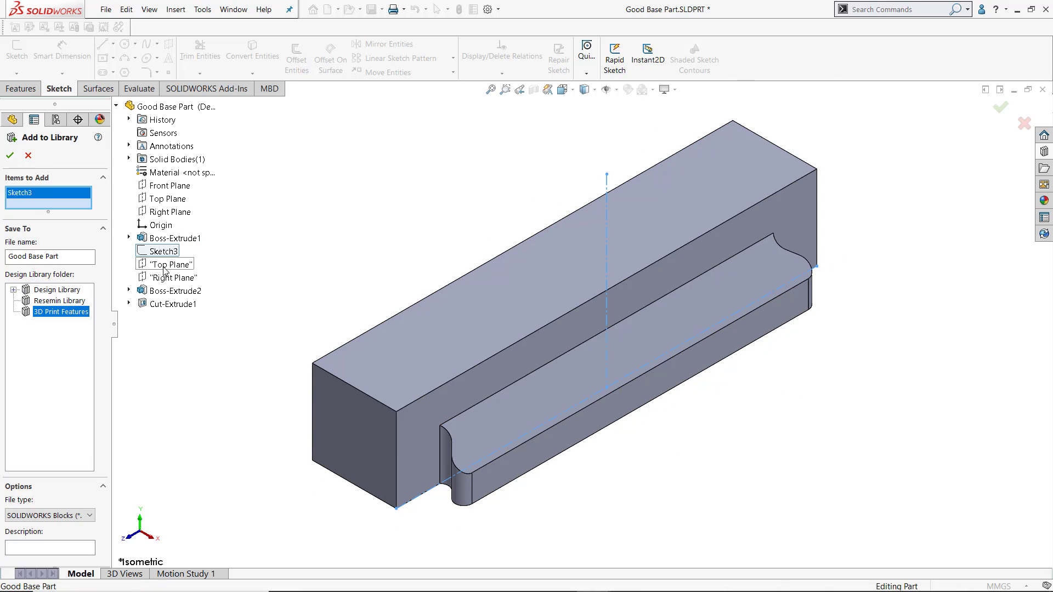
{"action": "left_click", "coordinate": [163, 267]}
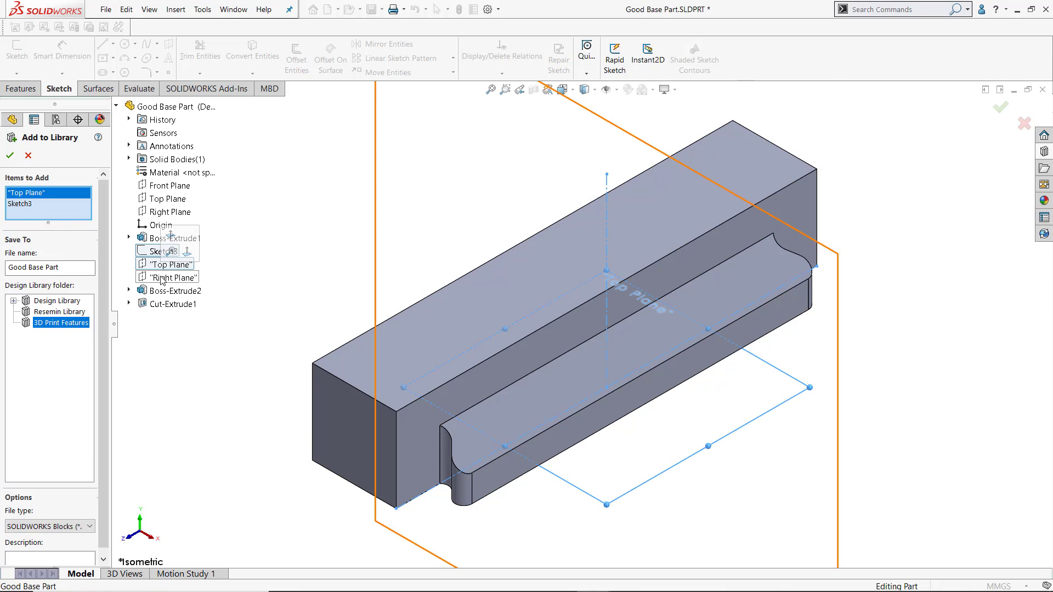
{"action": "left_click", "coordinate": [162, 279]}
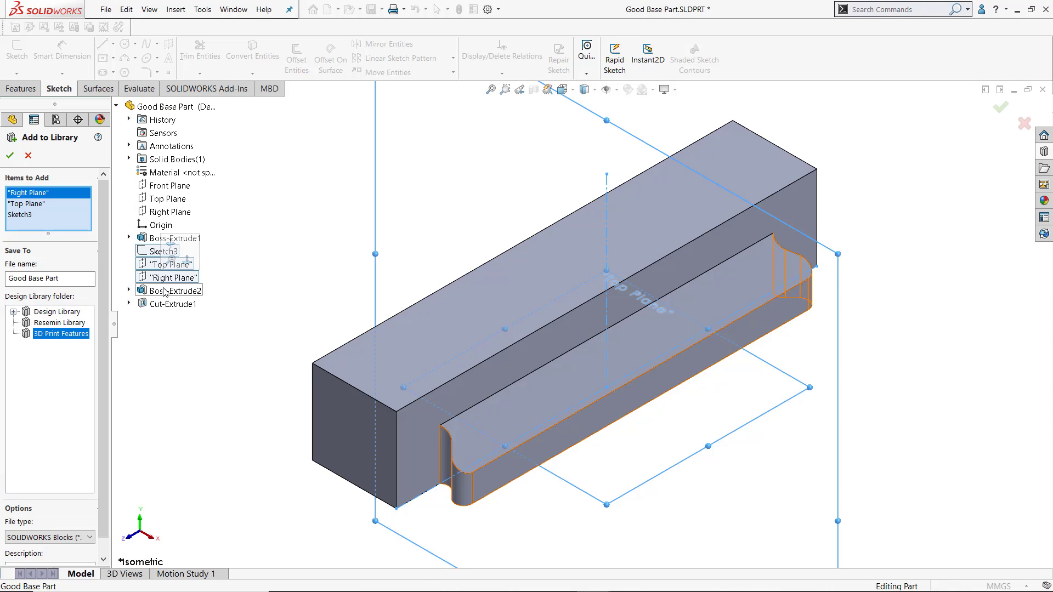
{"action": "left_click", "coordinate": [165, 291]}
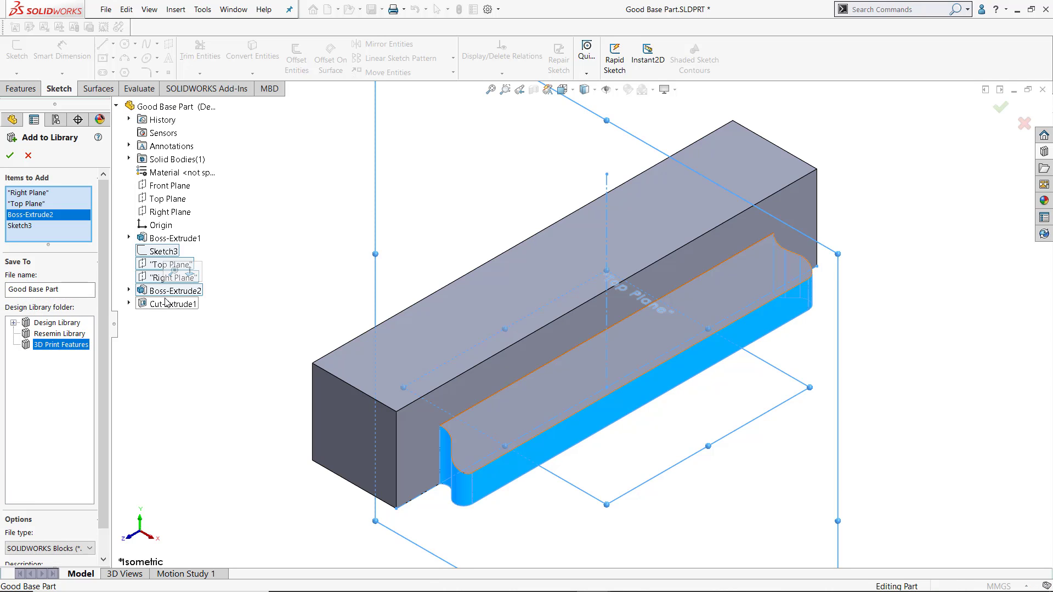
{"action": "left_click", "coordinate": [168, 304]}
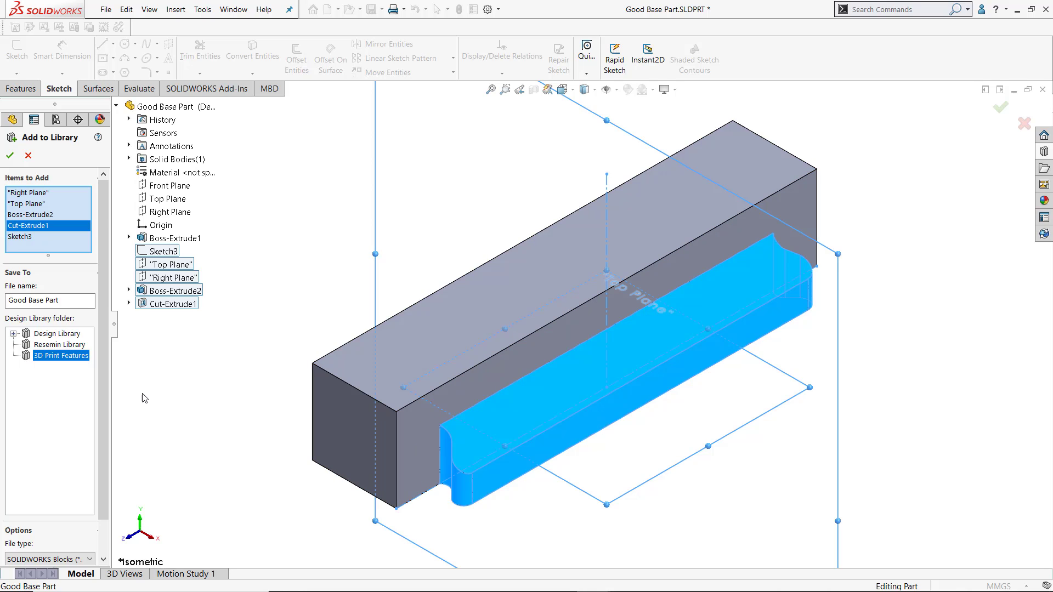
Save them to the 3D Print Features folder as Lib Feat Part (*.sldlfp)
{"action": "scroll", "coordinate": [106, 352], "scroll_direction": "down", "scroll_amount": 2}
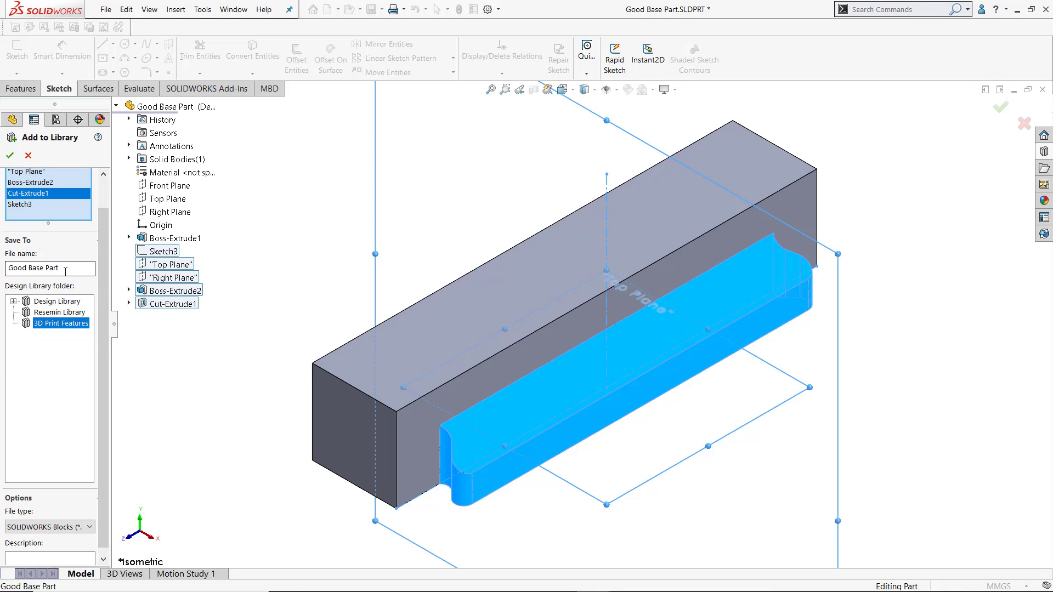
{"action": "left_click", "coordinate": [59, 323]}
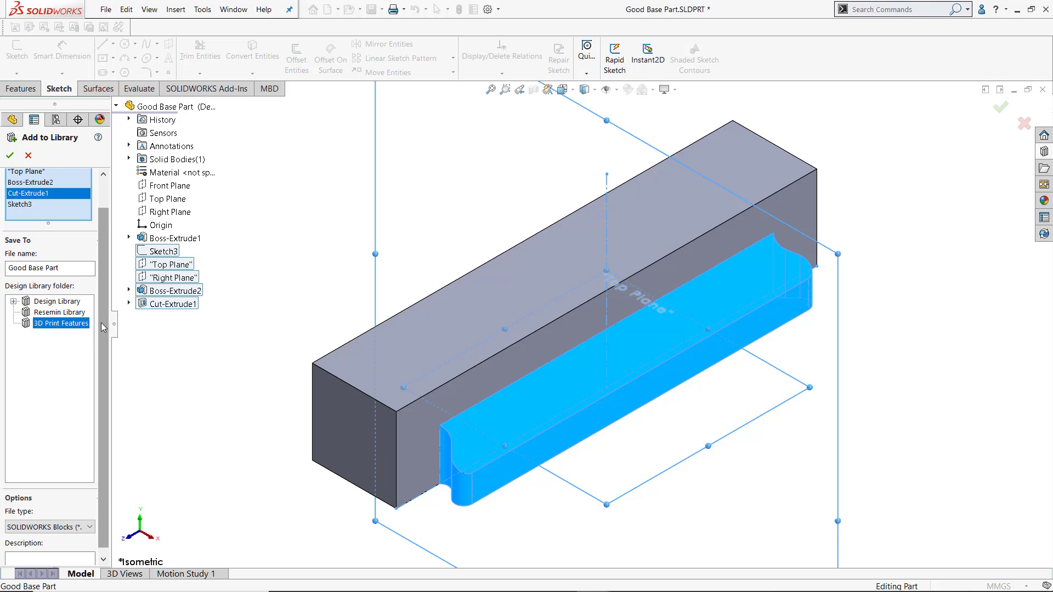
{"action": "scroll", "coordinate": [106, 392], "scroll_direction": "down", "scroll_amount": 1}
{"action": "left_click", "coordinate": [72, 520]}
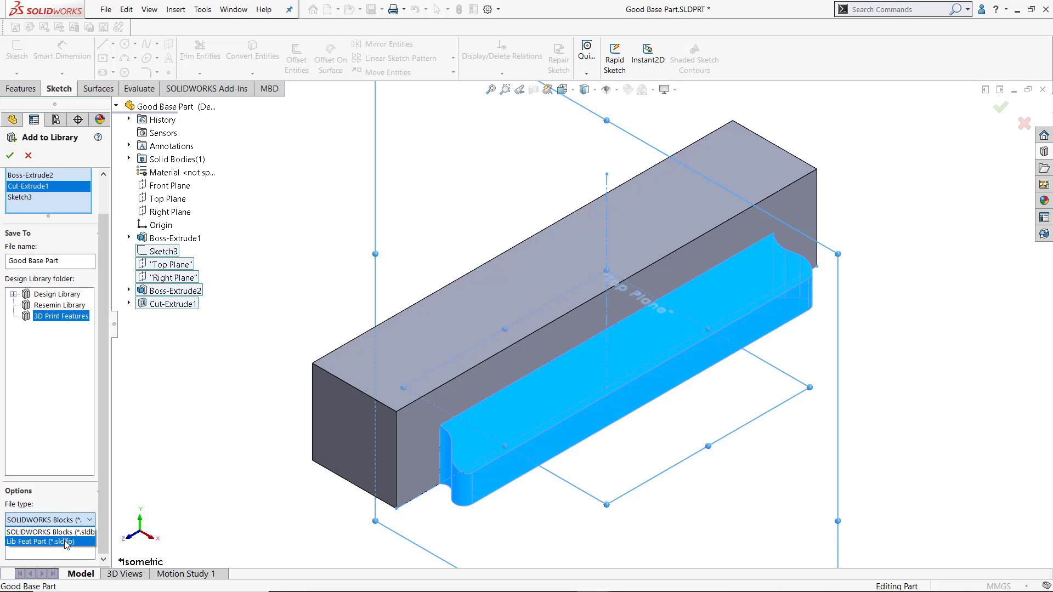
{"action": "left_click", "coordinate": [65, 542]}
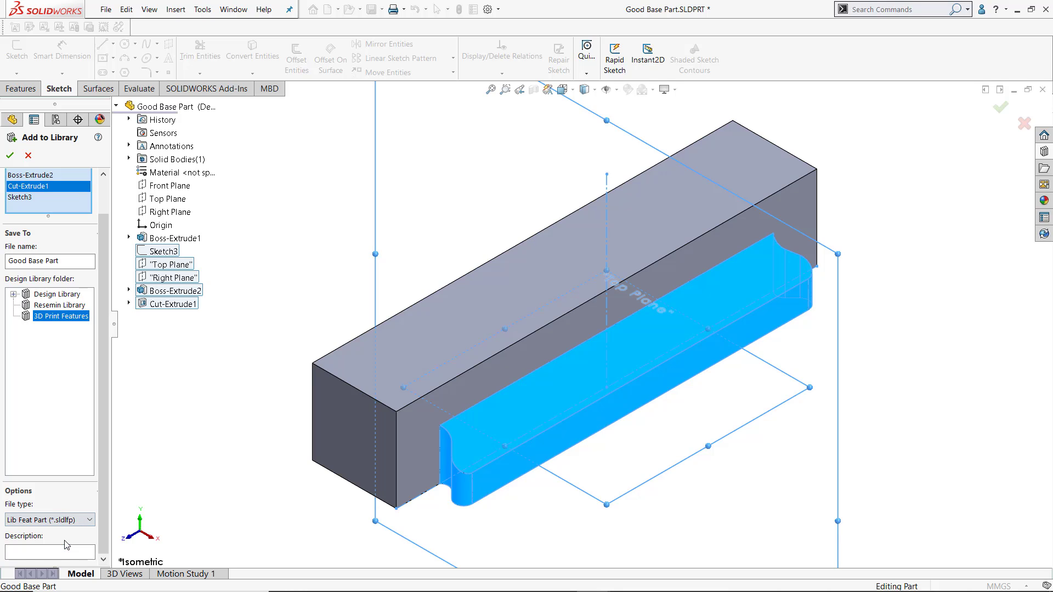
{"action": "left_click", "coordinate": [10, 157]}
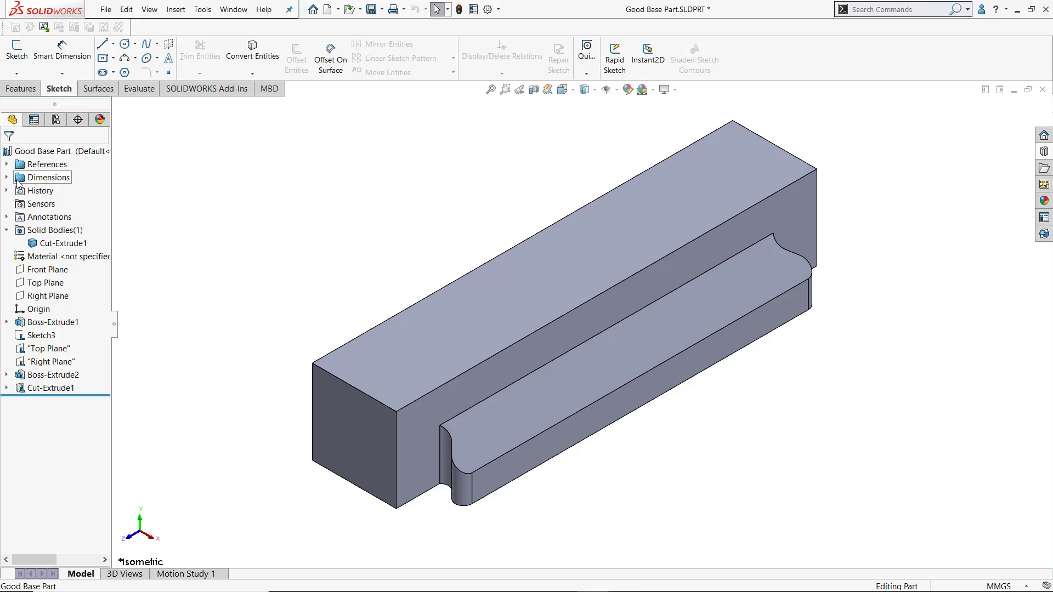
Check the Placement Plane, Edge1 references and dimensions, then save Good Base Part
{"action": "left_click", "coordinate": [7, 165]}
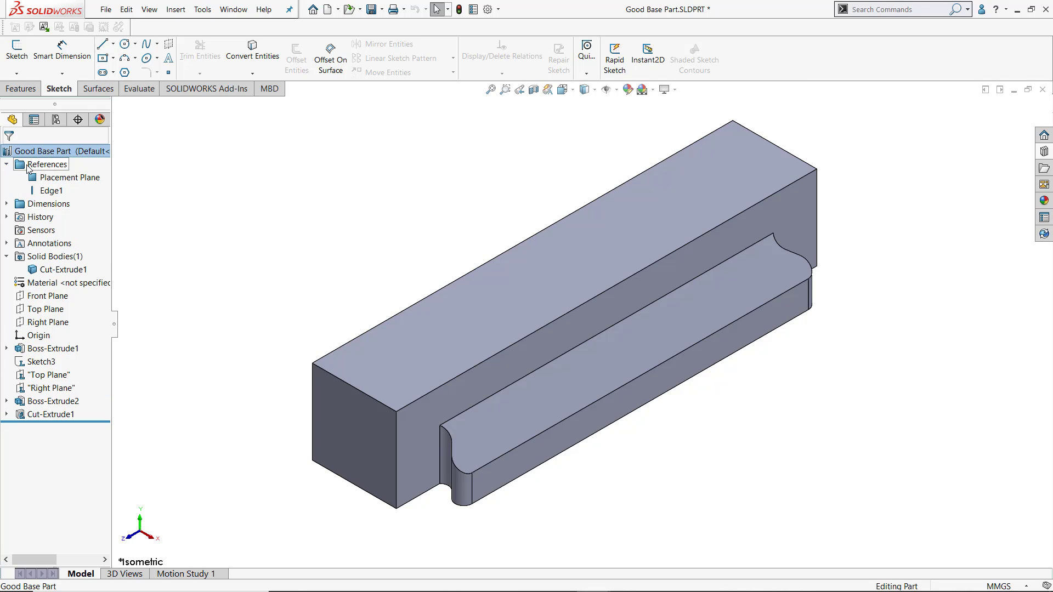
{"action": "left_click", "coordinate": [49, 182]}
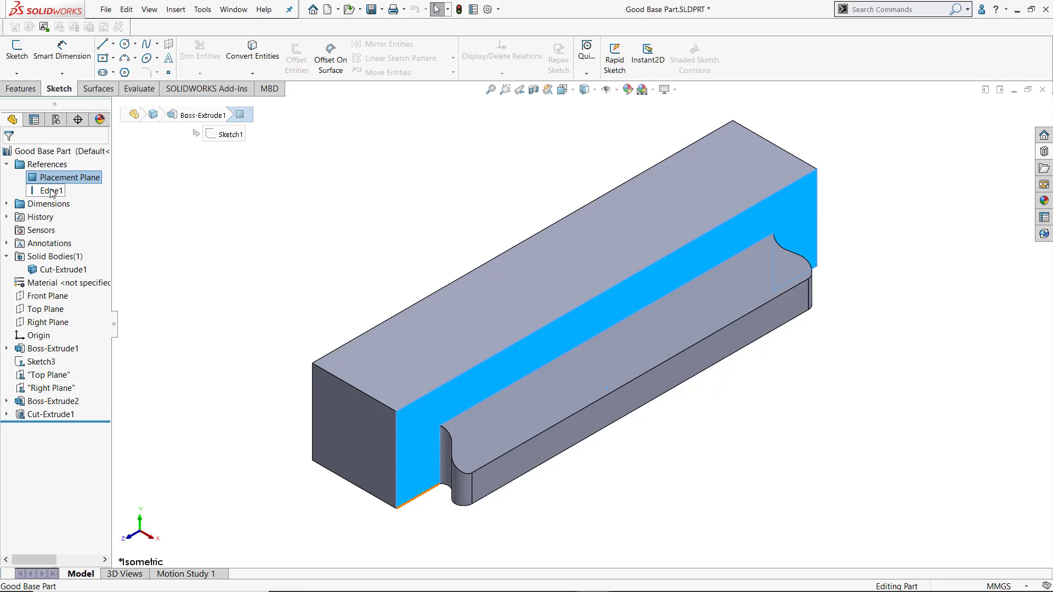
{"action": "left_click", "coordinate": [51, 191]}
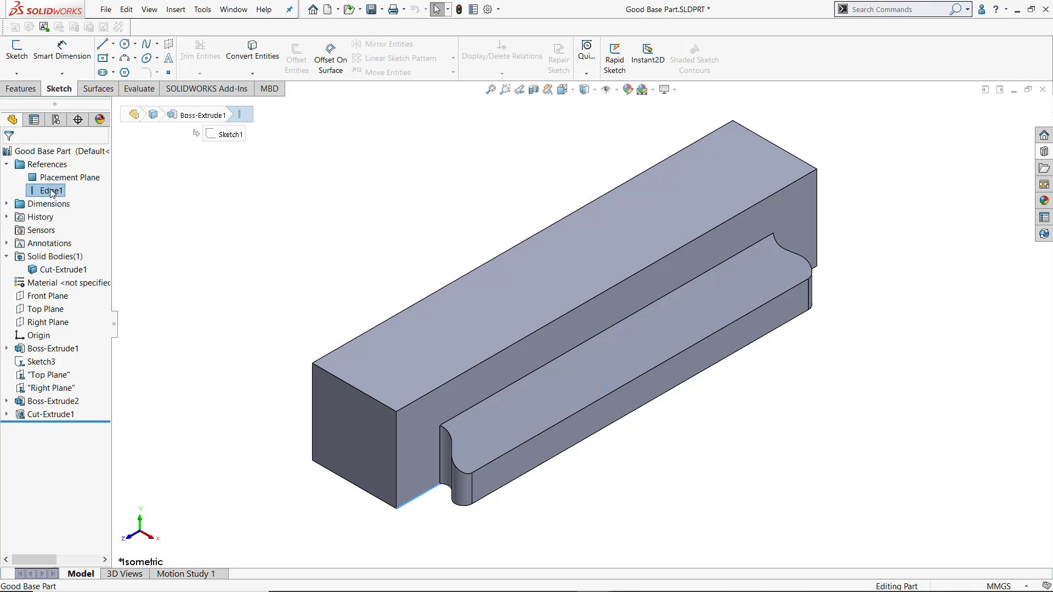
{"action": "left_click", "coordinate": [7, 204]}
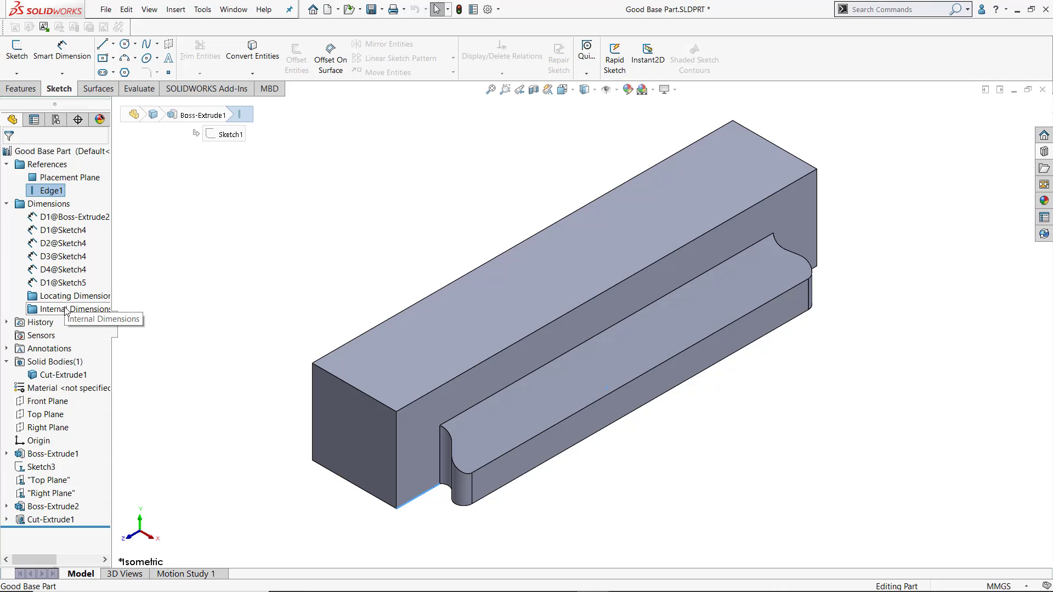
{"action": "right_click", "coordinate": [66, 310]}
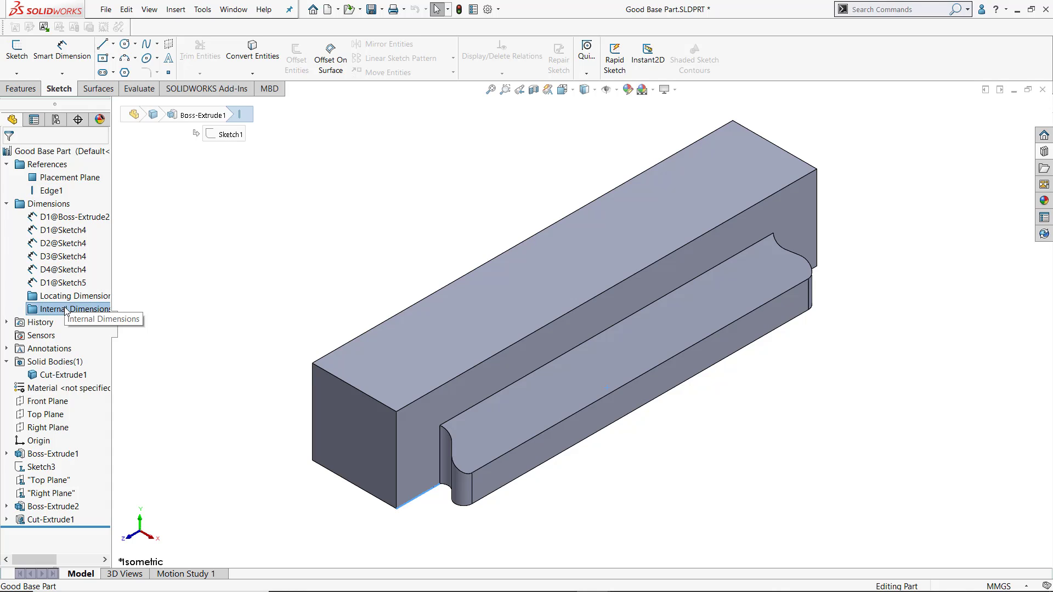
{"action": "left_click", "coordinate": [166, 290]}
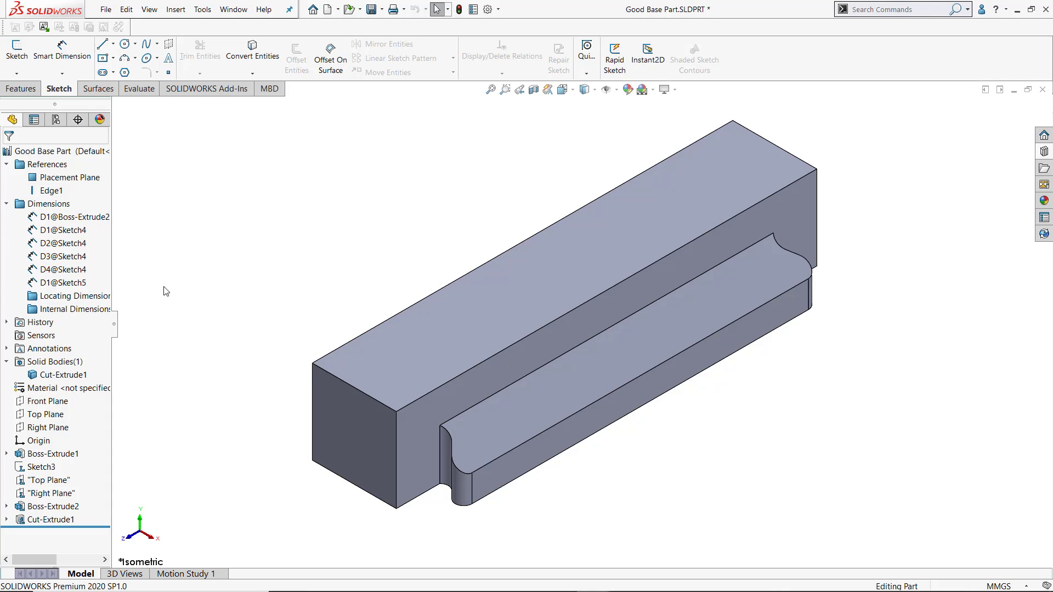
{"action": "left_click", "coordinate": [56, 120]}
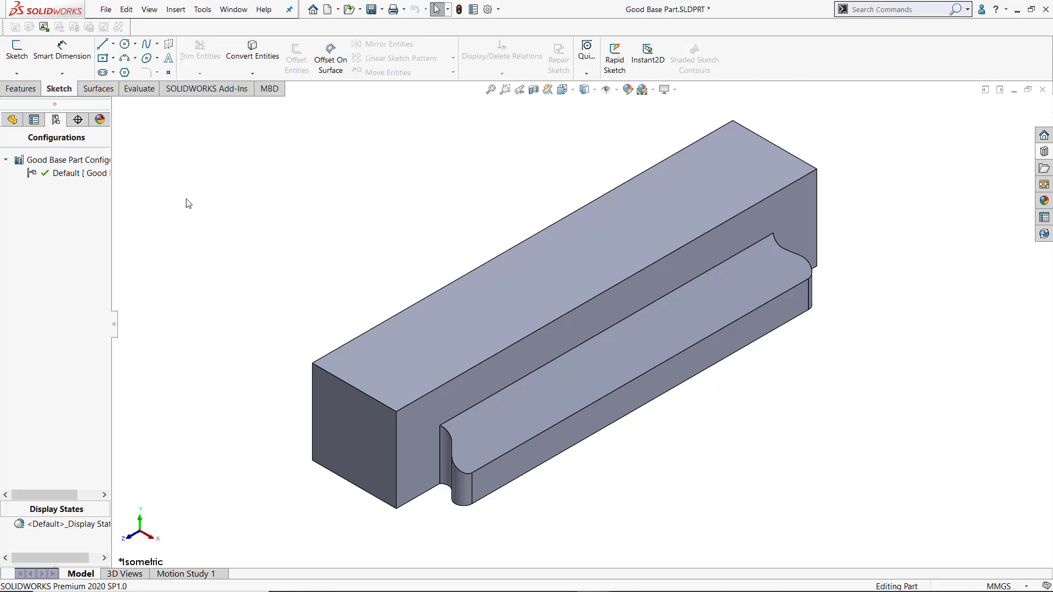
{"action": "left_click", "coordinate": [371, 16]}
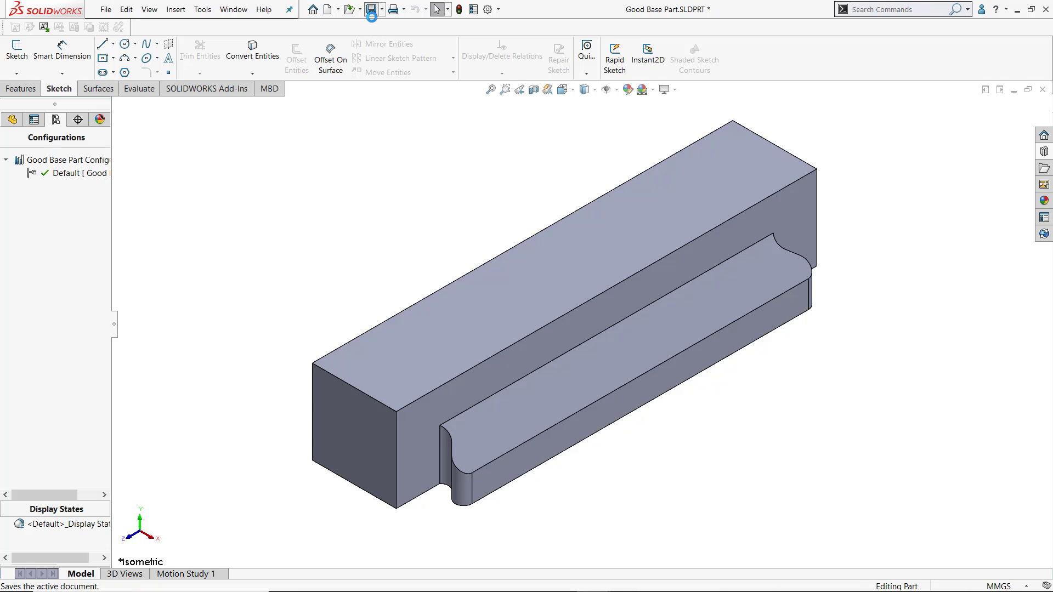
Close Good Base Part and refresh the Design Library so the new library feature appears
{"action": "left_click", "coordinate": [1042, 90]}
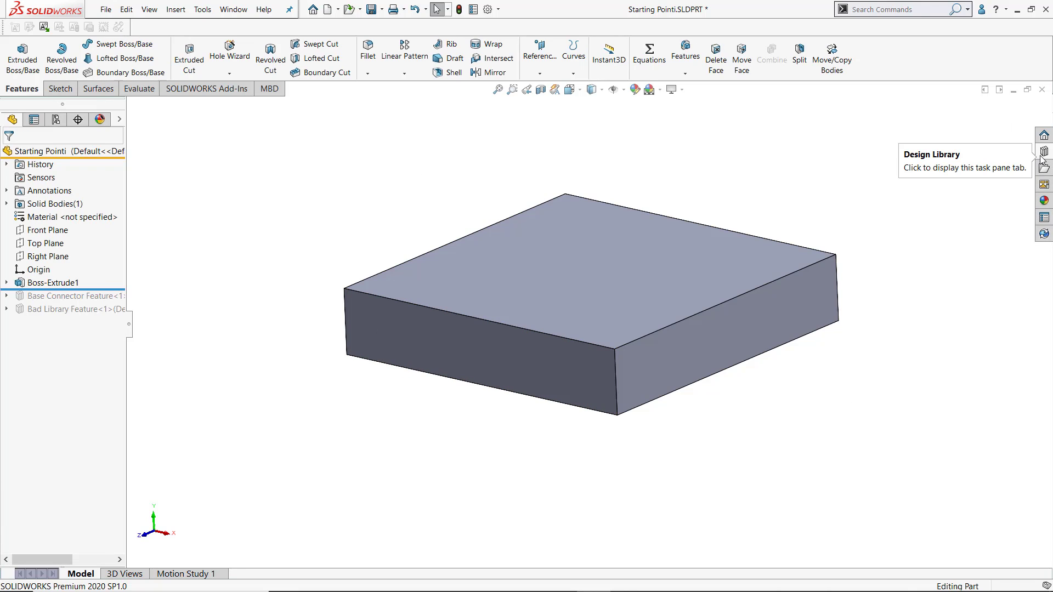
{"action": "left_click", "coordinate": [1043, 183]}
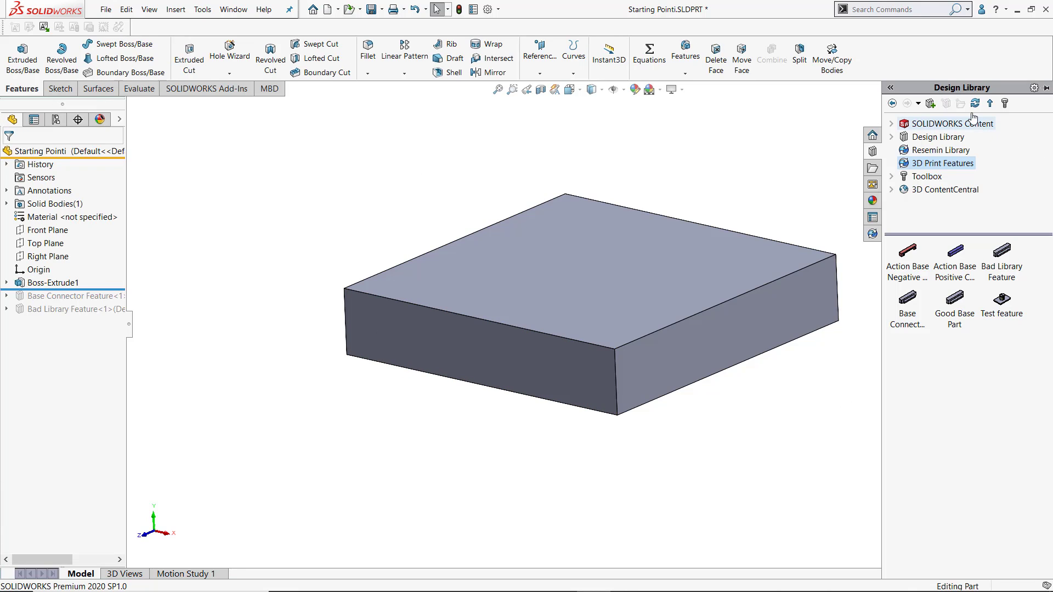
{"action": "left_click", "coordinate": [976, 105]}
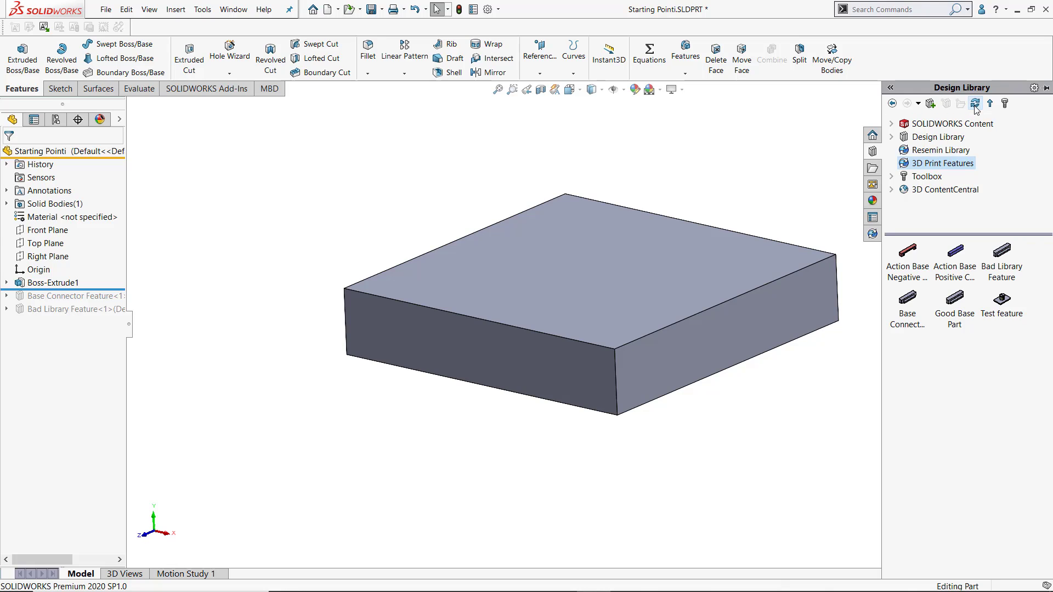
Drop Good Base Part onto the block's side face with Edge1 mapped to the bottom edge
{"action": "mouse_move", "coordinate": [959, 309]}
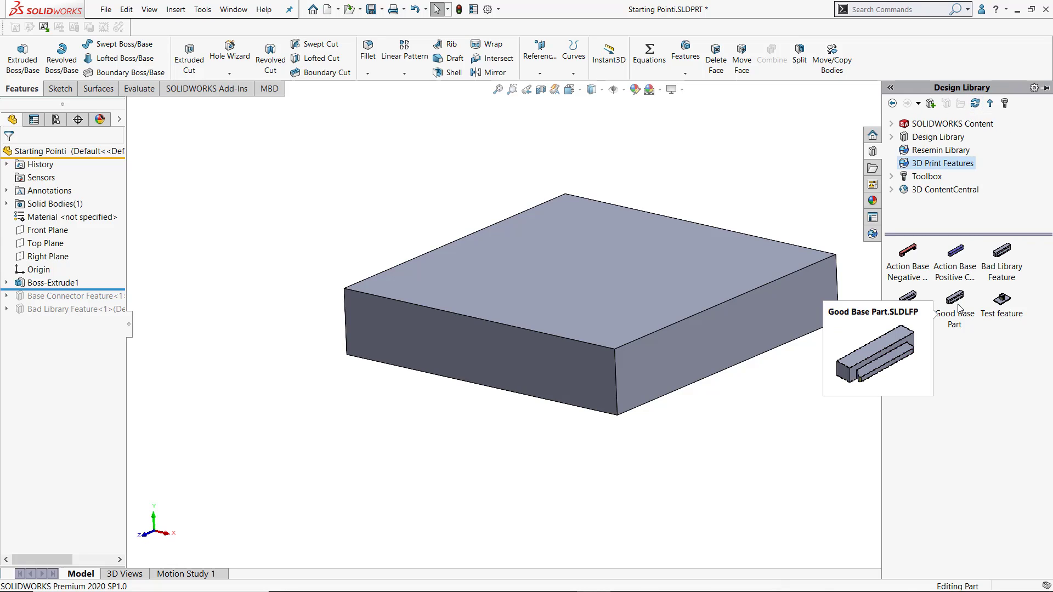
{"action": "left_click_drag", "start_coordinate": [959, 308], "coordinate": [721, 334]}
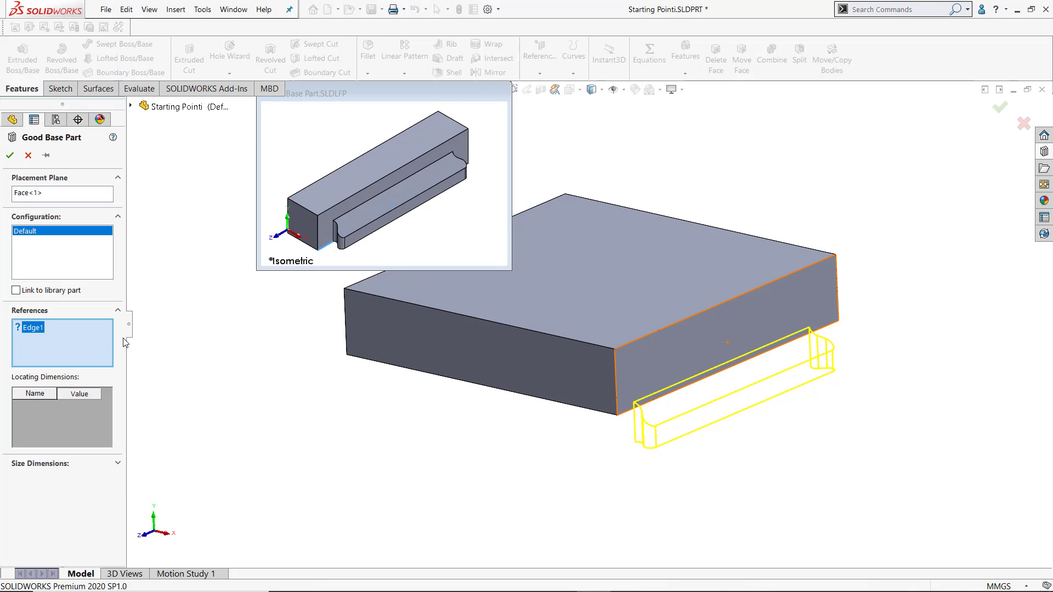
{"action": "left_click", "coordinate": [31, 329]}
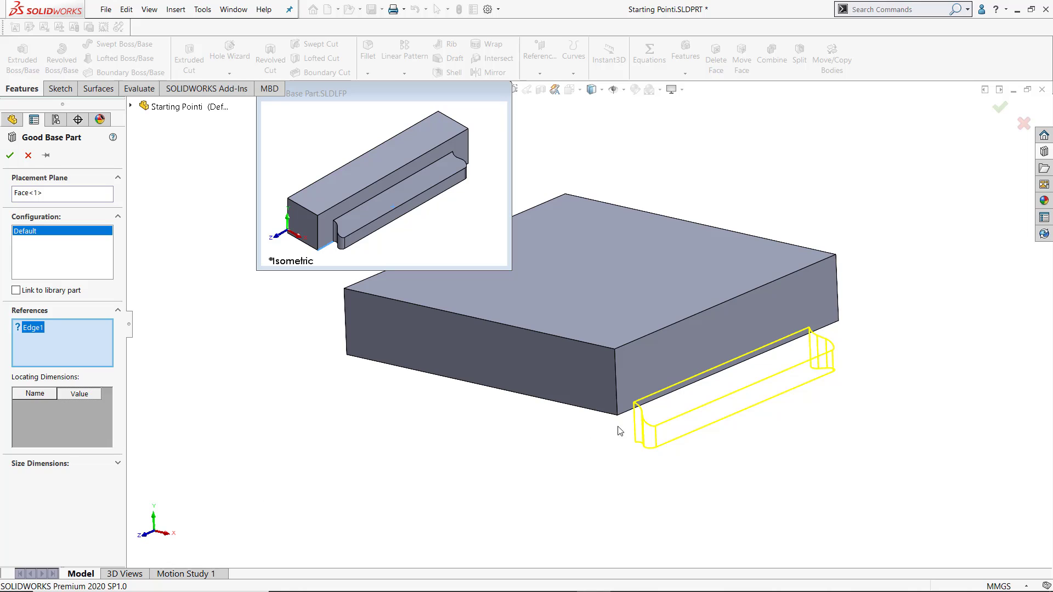
{"action": "left_click", "coordinate": [637, 414]}
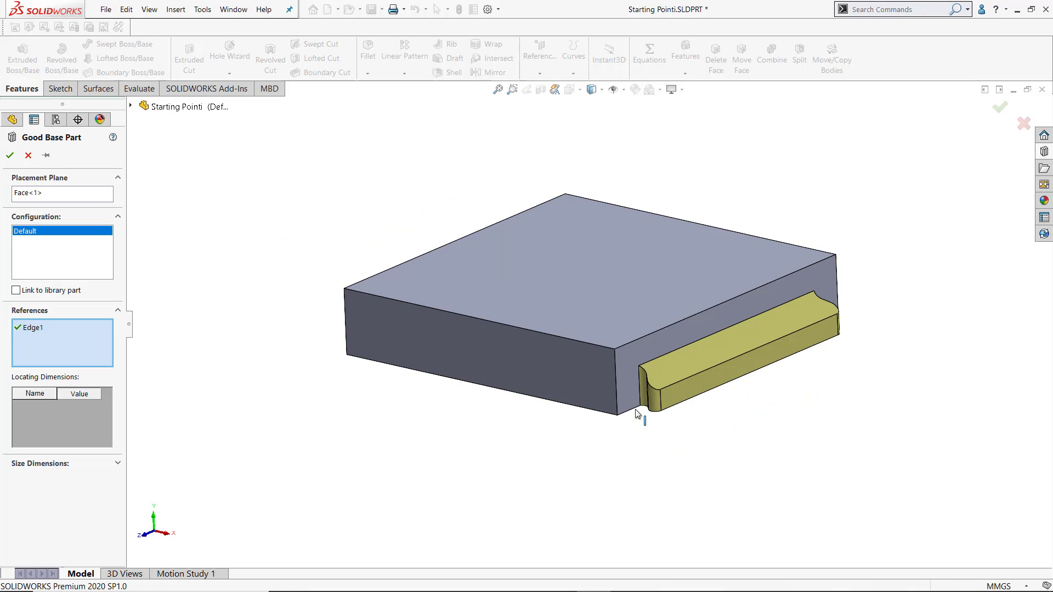
{"action": "left_click", "coordinate": [1000, 110]}
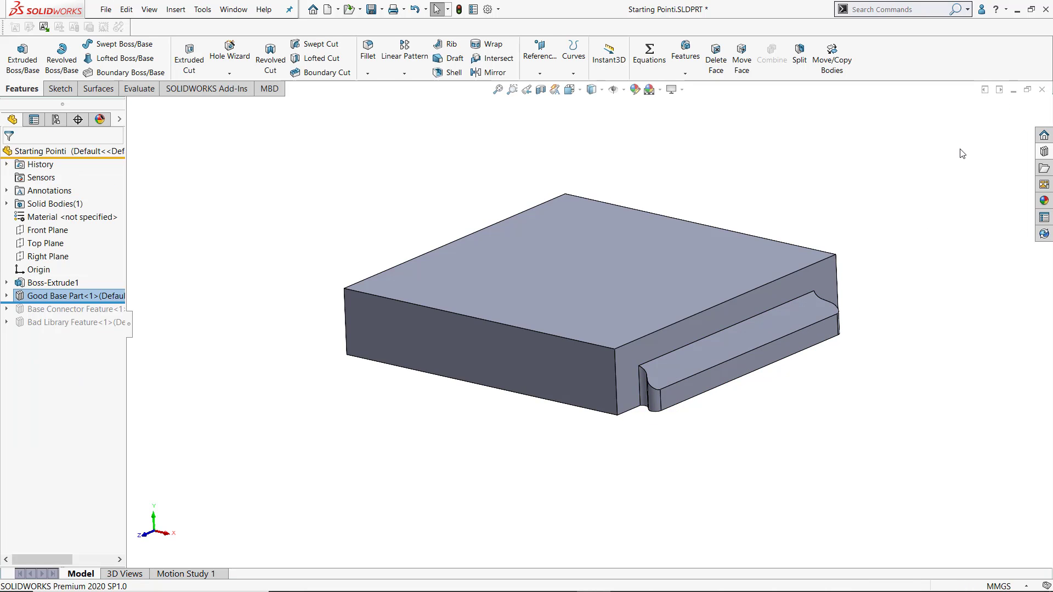